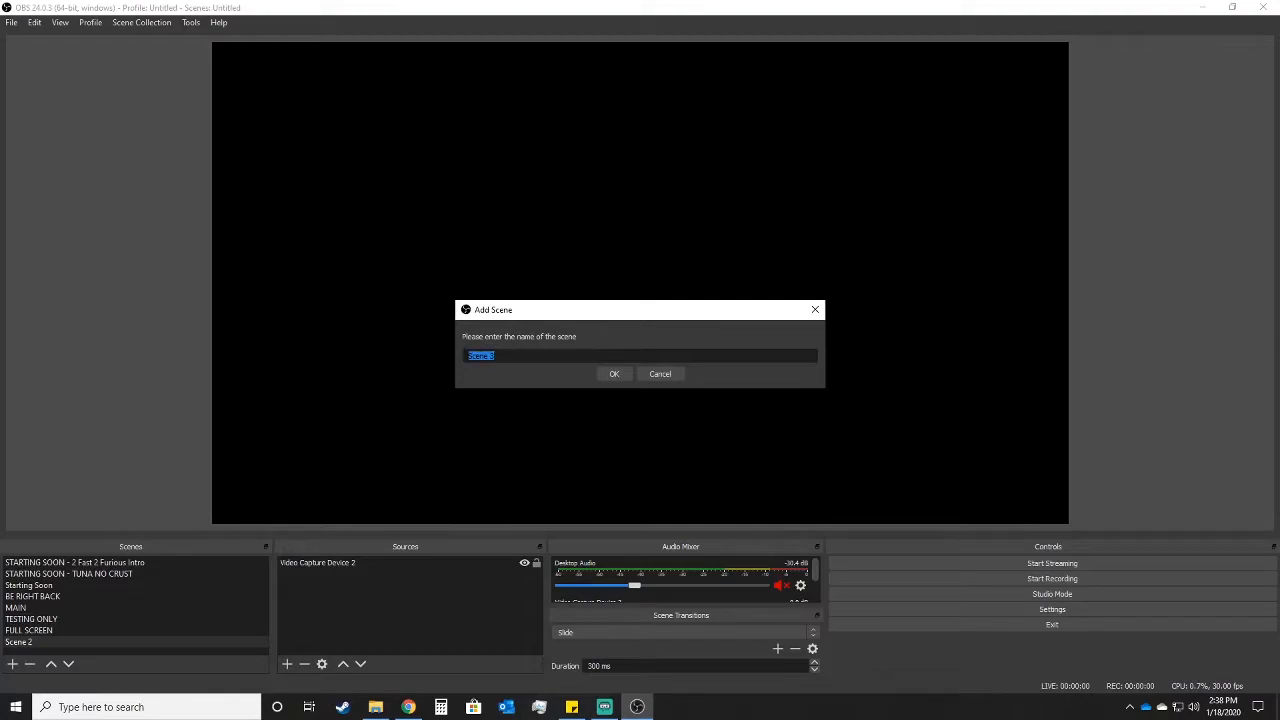
Step: Name the new scene "MAIN - 2" and create it
{"action": "key", "text": "BackSpace"}
{"action": "key", "text": "BackSpace"}
{"action": "key", "text": "BackSpace"}
{"action": "type", "text": "MAIN - 2"}
{"action": "left_click", "coordinate": [614, 374]}
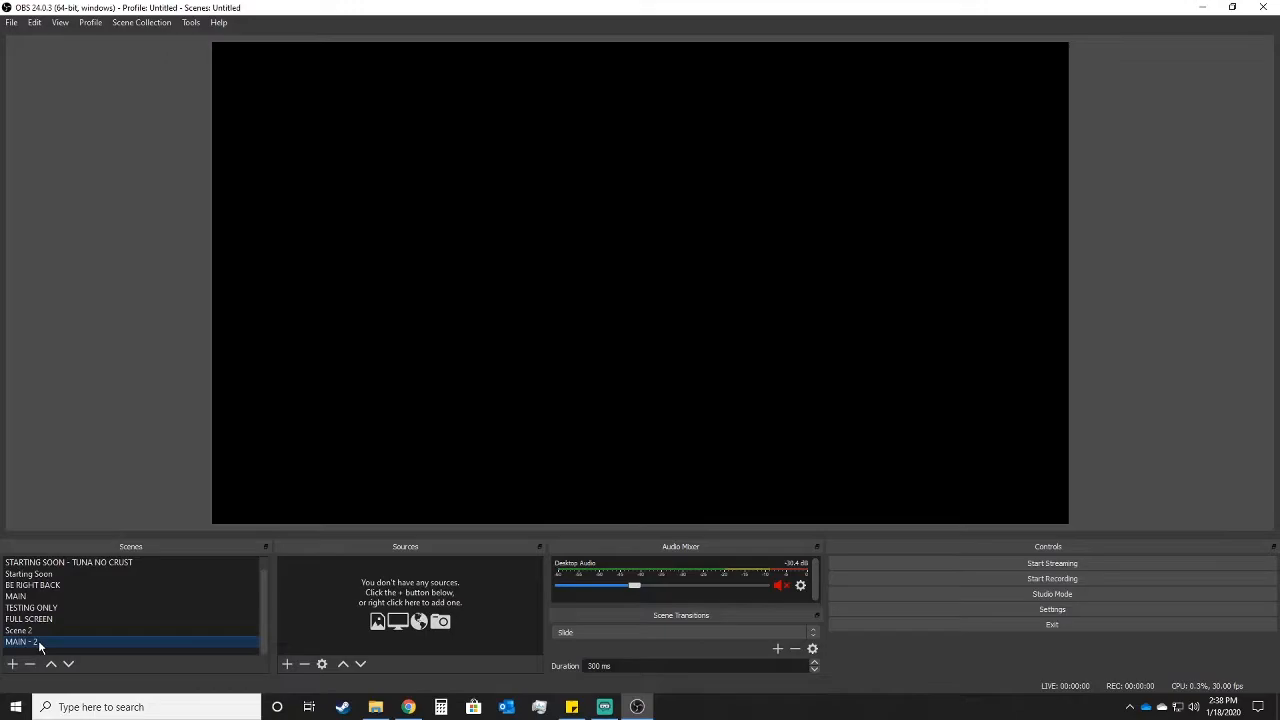
Step: Add a new Audio Input Capture source to the MAIN - 2 scene, using the Microphone (Yeti Stereo Microphone) device
{"action": "left_click", "coordinate": [288, 664]}
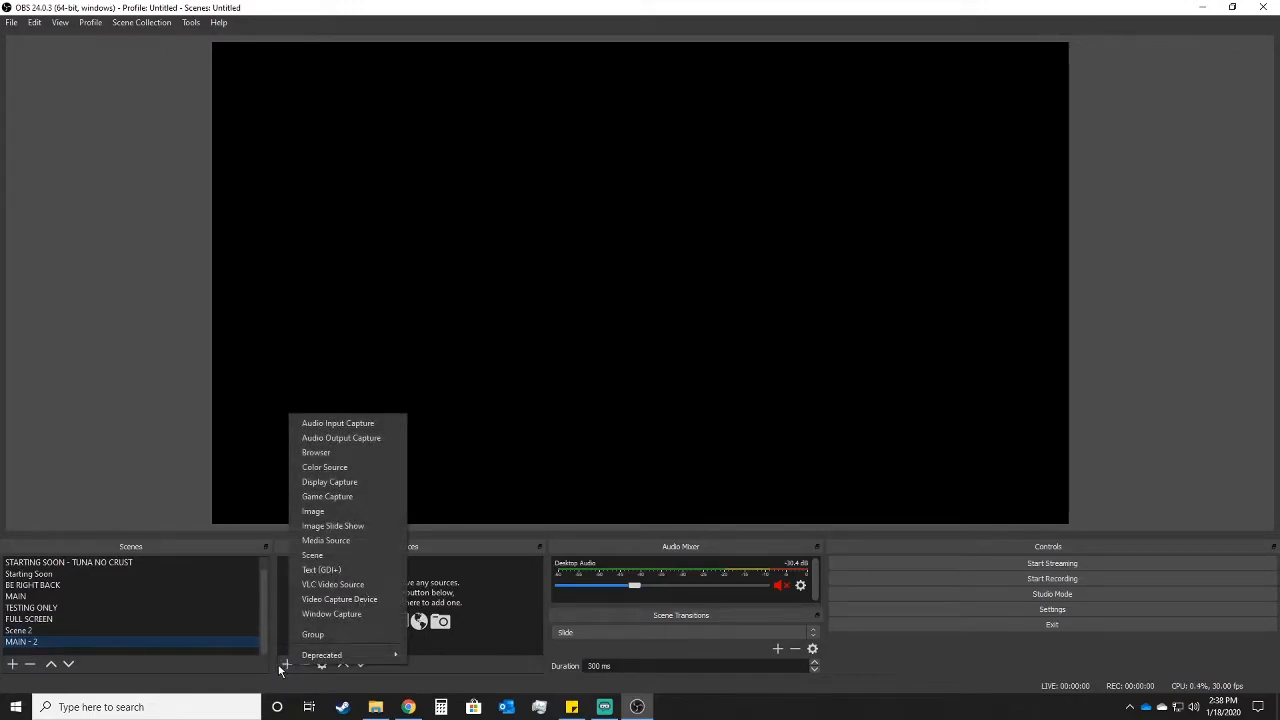
{"action": "left_click", "coordinate": [371, 424]}
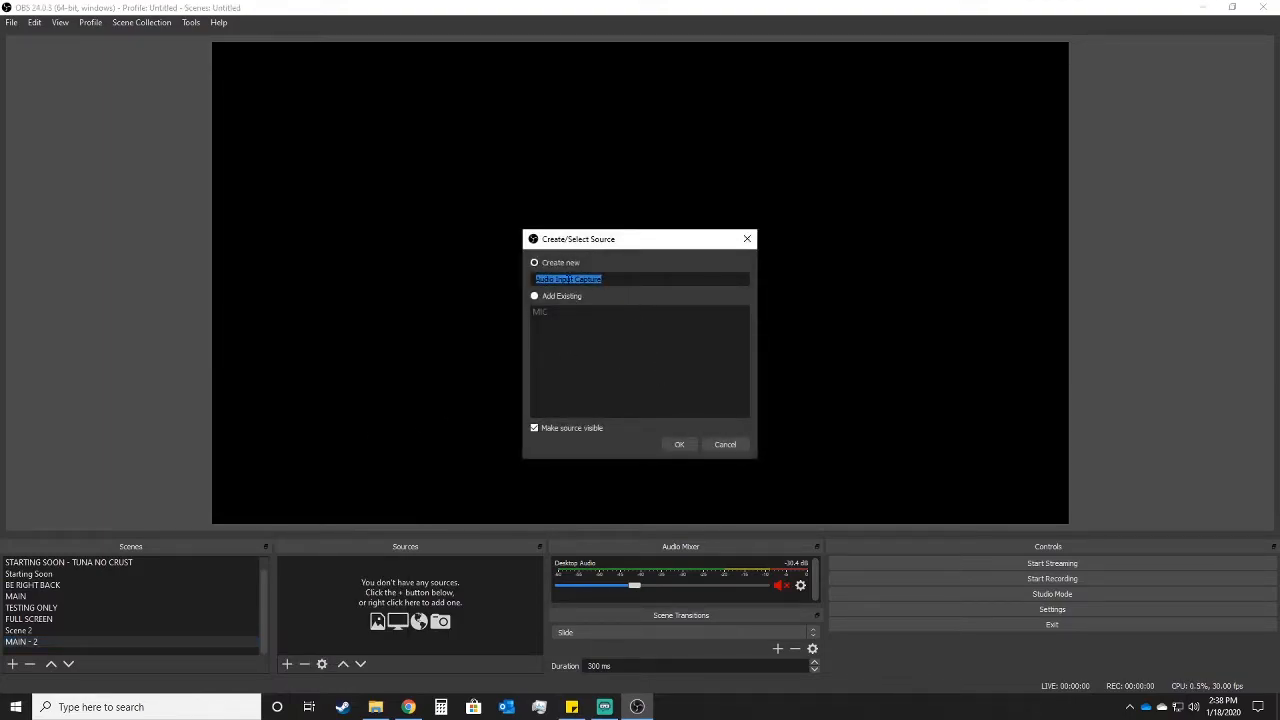
{"action": "left_click", "coordinate": [684, 449]}
{"action": "left_click", "coordinate": [577, 181]}
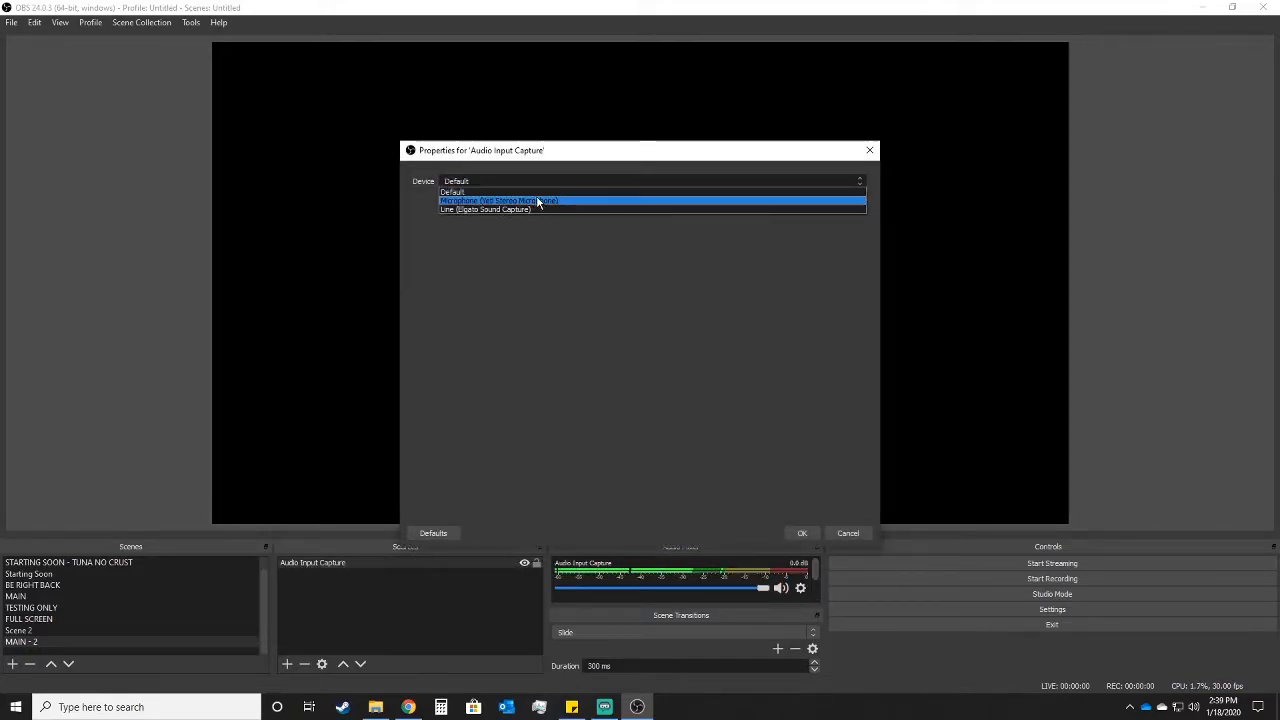
{"action": "left_click", "coordinate": [538, 201]}
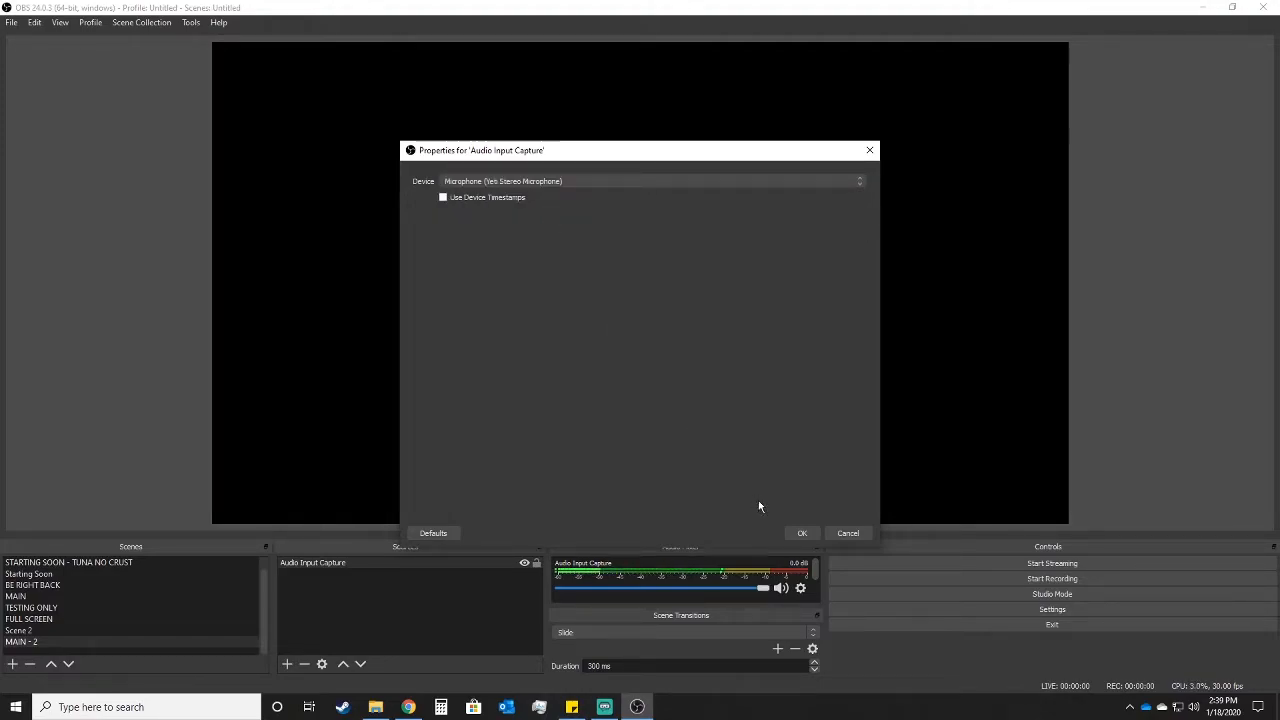
{"action": "left_click", "coordinate": [802, 532]}
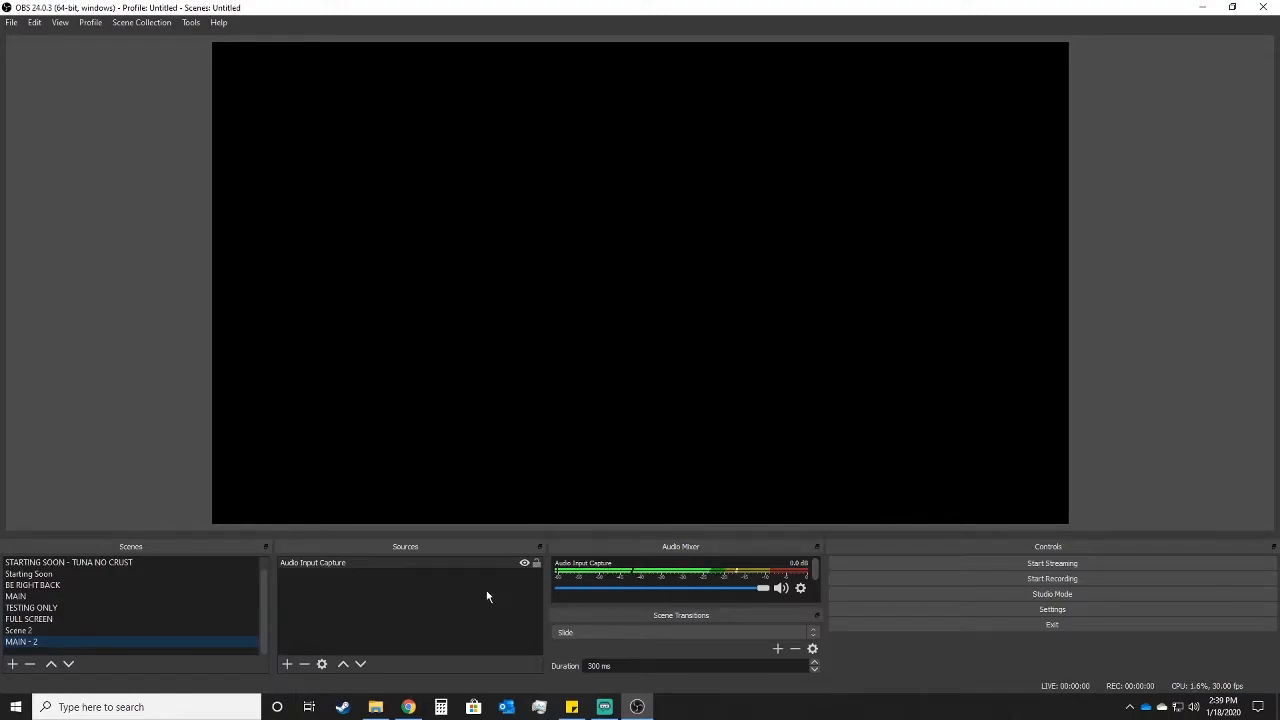
Step: Toggle the Audio Input Capture source's visibility off and back on, and mute it in the audio mixer
{"action": "left_click", "coordinate": [525, 564]}
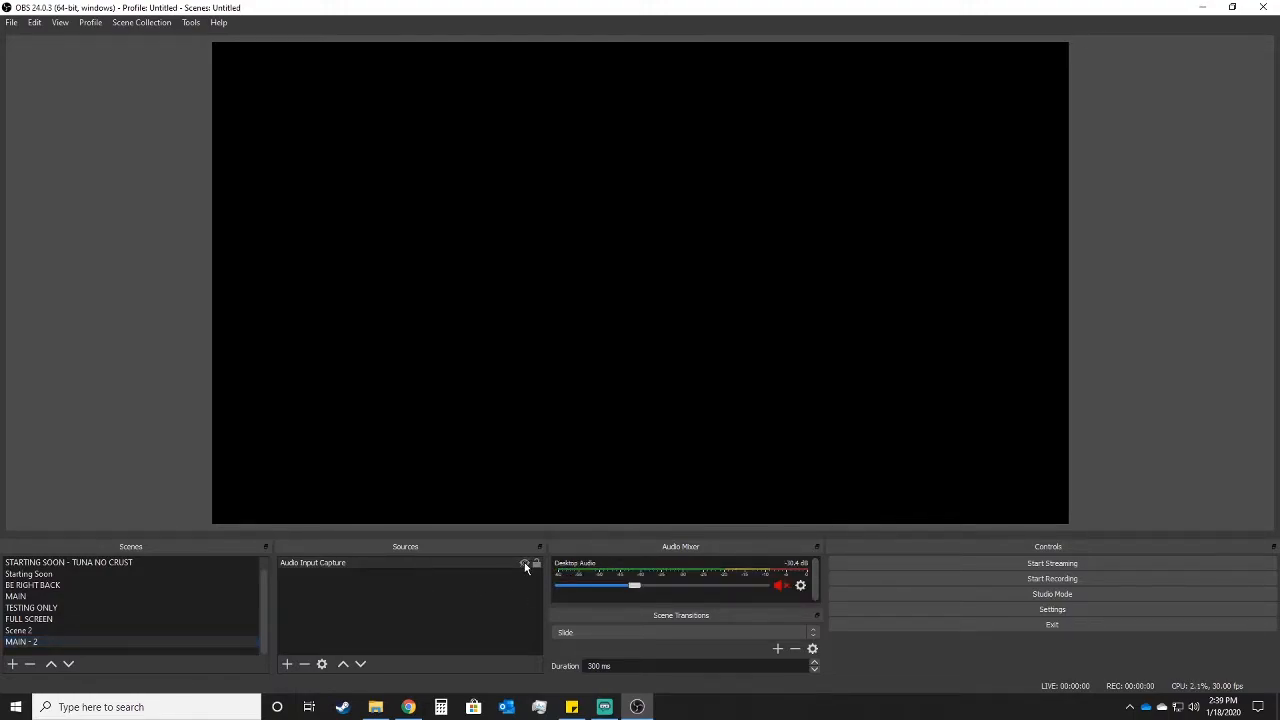
{"action": "left_click", "coordinate": [525, 564]}
{"action": "left_click", "coordinate": [780, 587]}
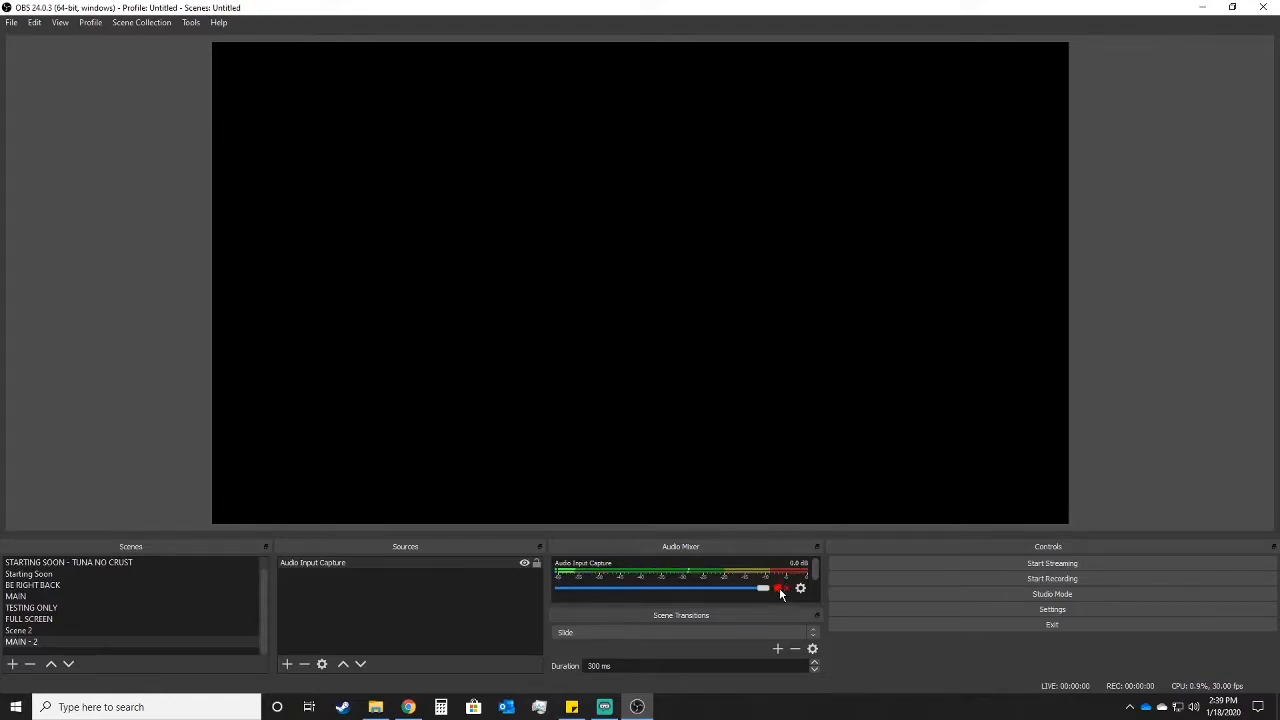
Step: Add a new Audio Output Capture source using the MAIN SPEAKERS (Realtek High Definition Audio) device
{"action": "left_click", "coordinate": [287, 664]}
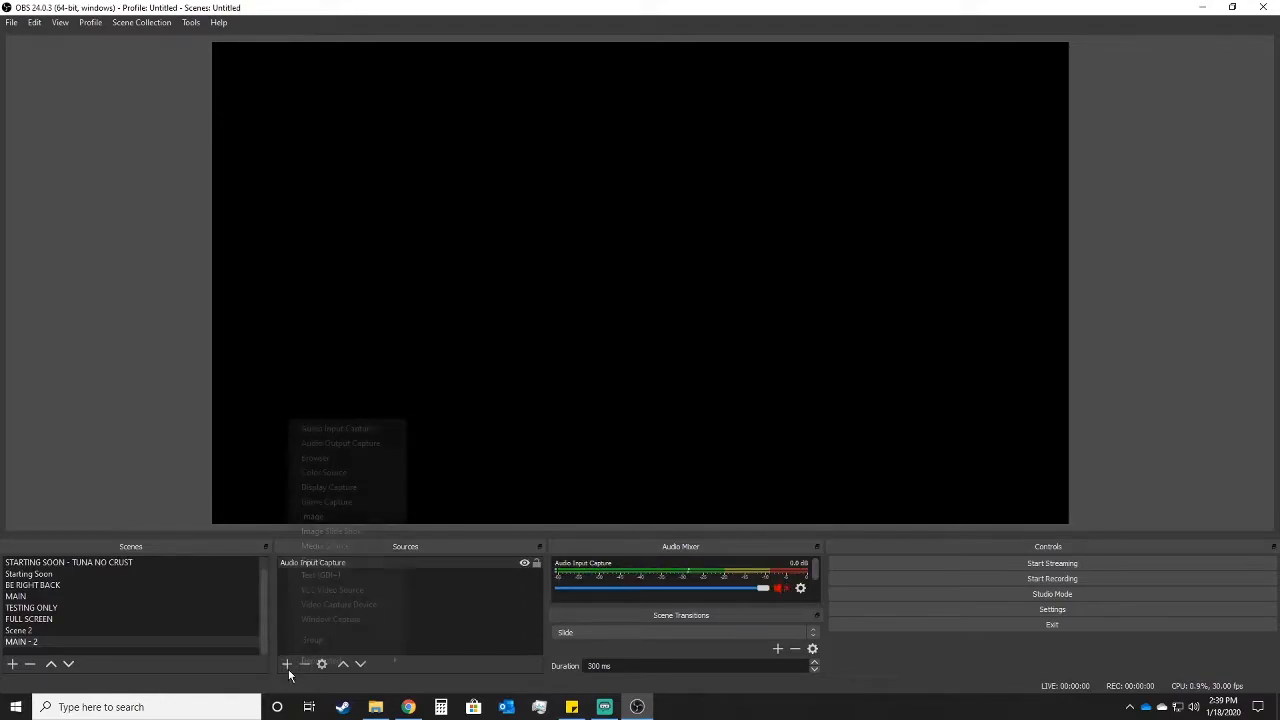
{"action": "left_click", "coordinate": [370, 444]}
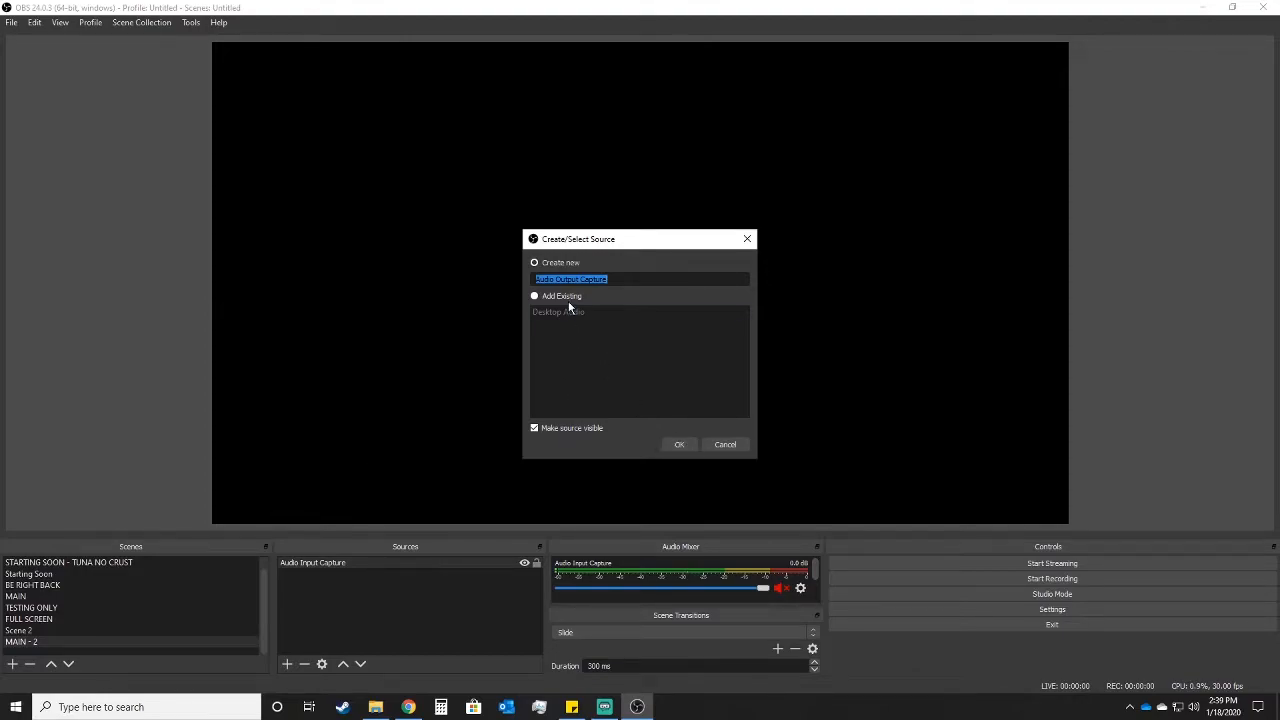
{"action": "left_click", "coordinate": [681, 446]}
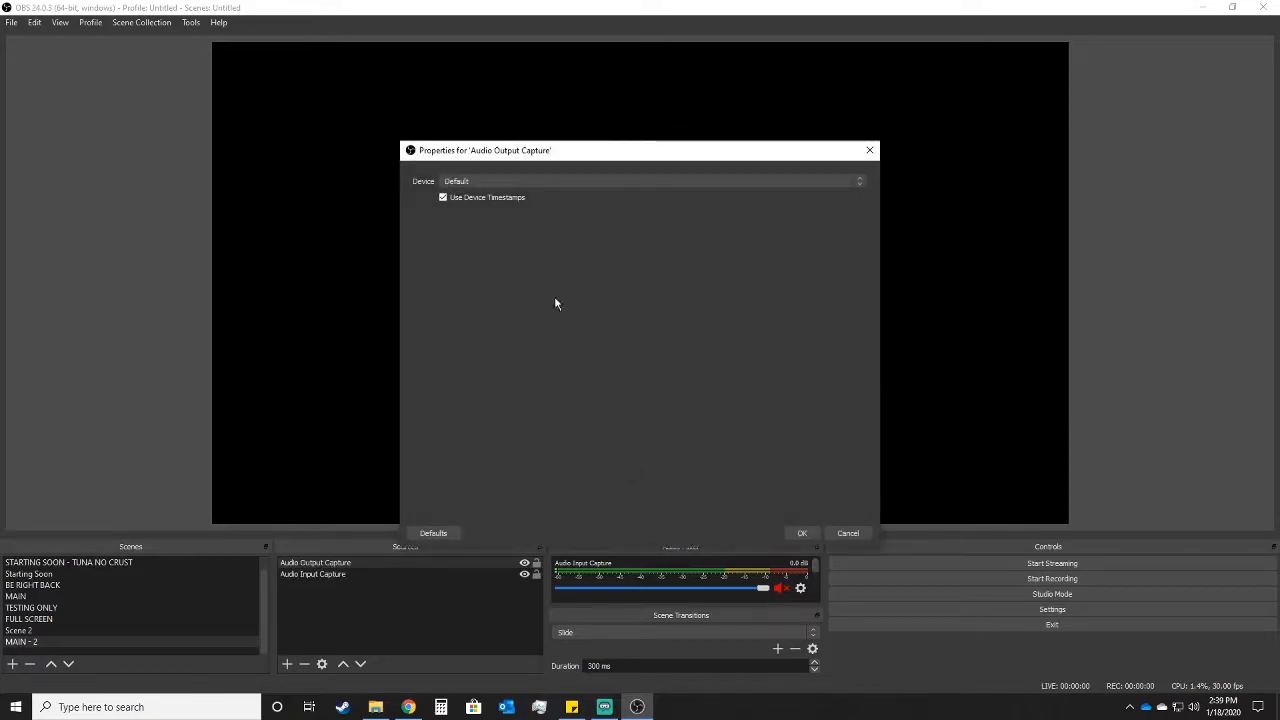
{"action": "left_click", "coordinate": [543, 181]}
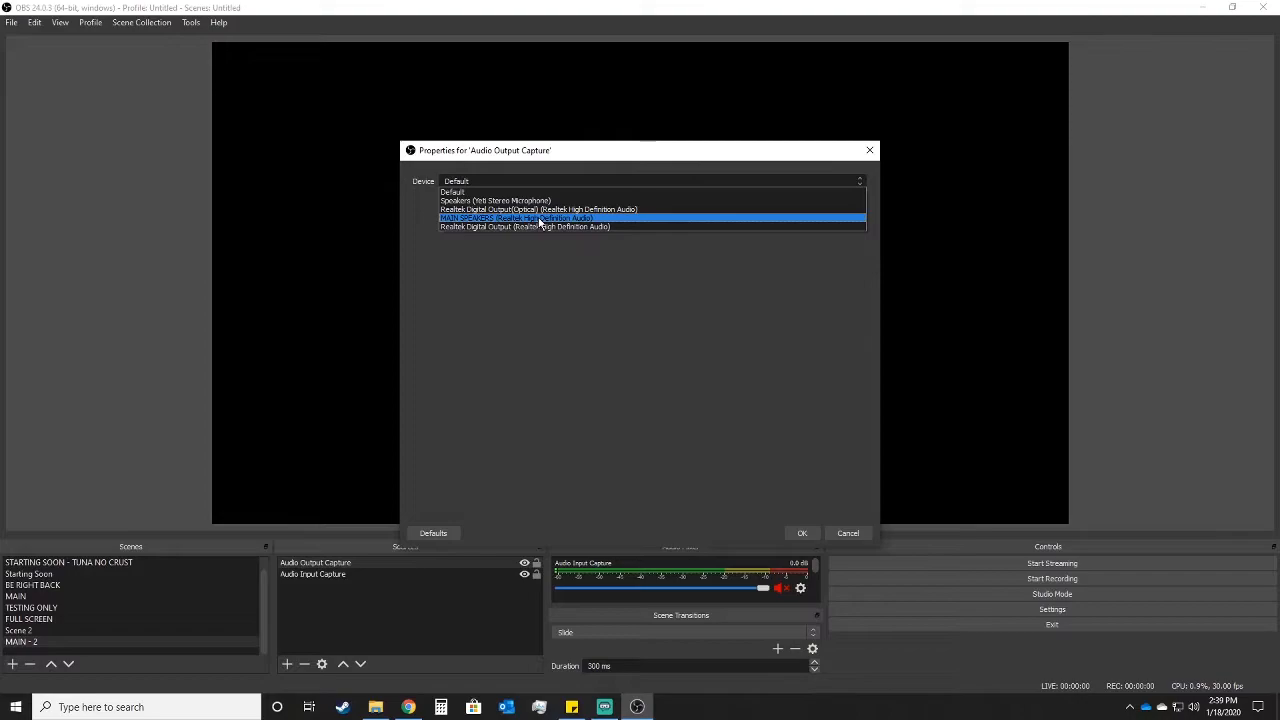
{"action": "left_click", "coordinate": [538, 218]}
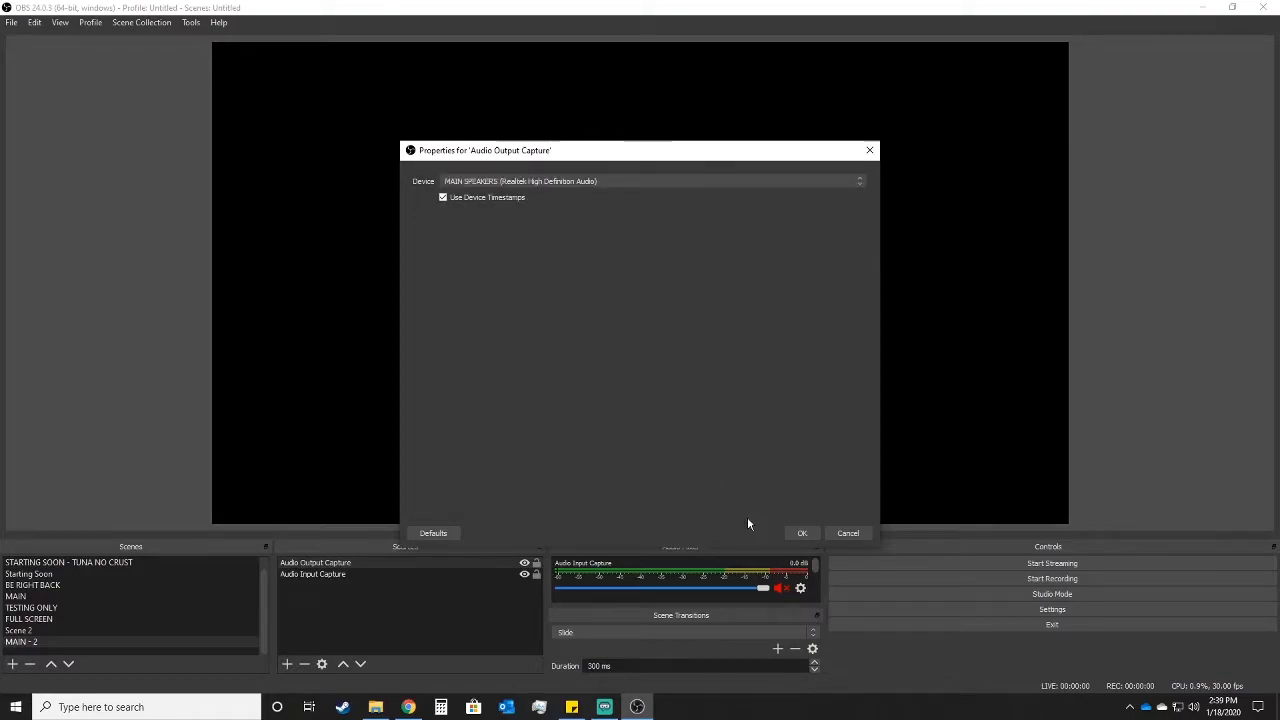
{"action": "left_click", "coordinate": [803, 533]}
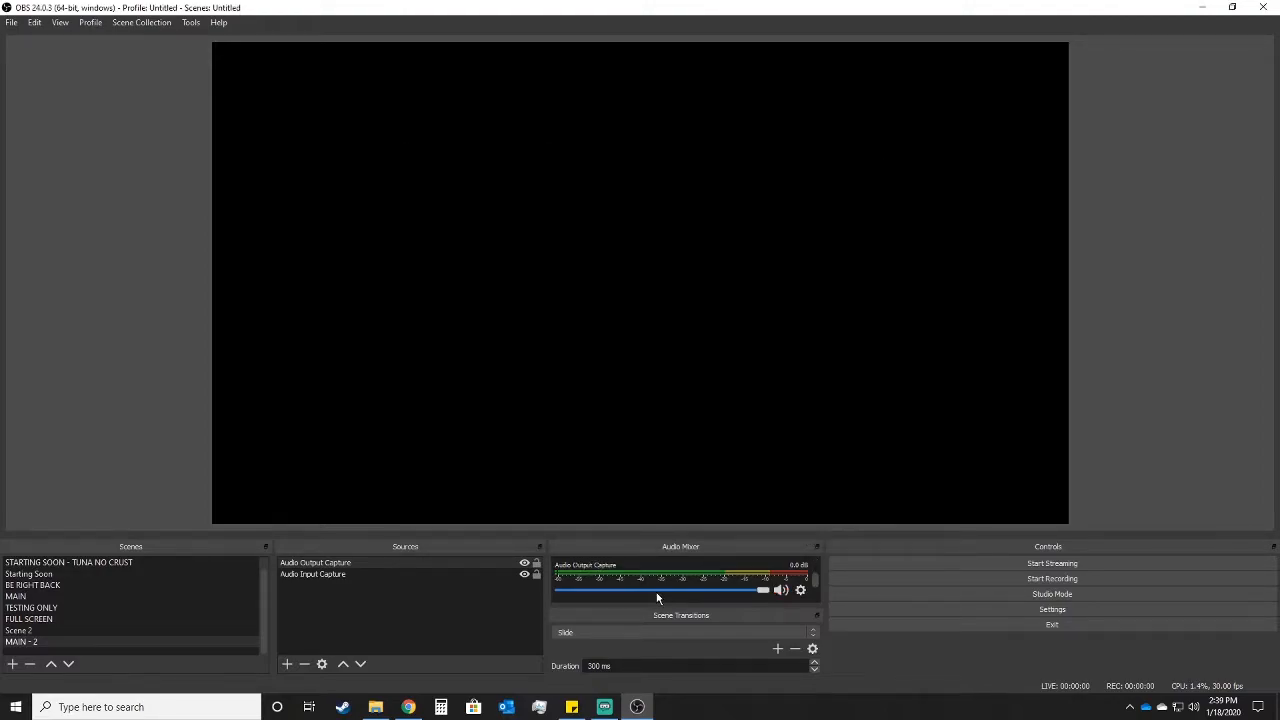
Step: Check the main speakers' playback device and volume in the Windows volume control
{"action": "left_click", "coordinate": [1193, 704]}
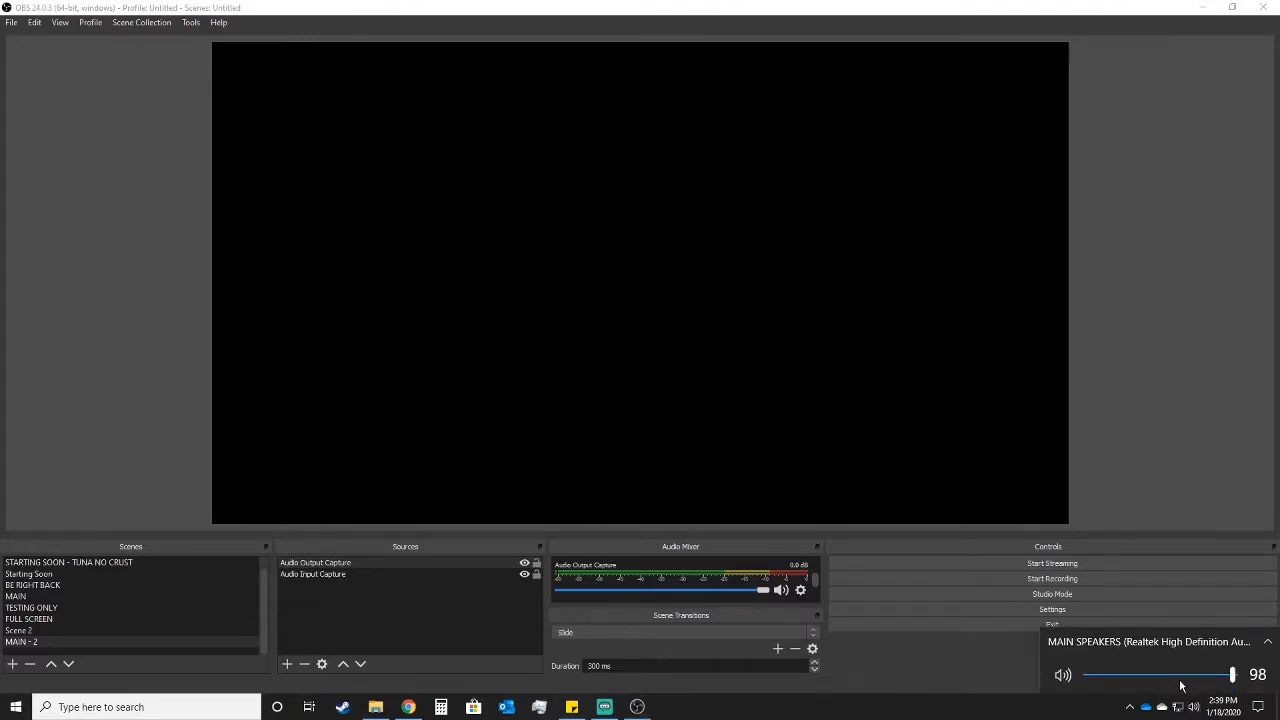
{"action": "left_click_drag", "start_coordinate": [1199, 676], "coordinate": [1238, 680]}
{"action": "left_click", "coordinate": [288, 666]}
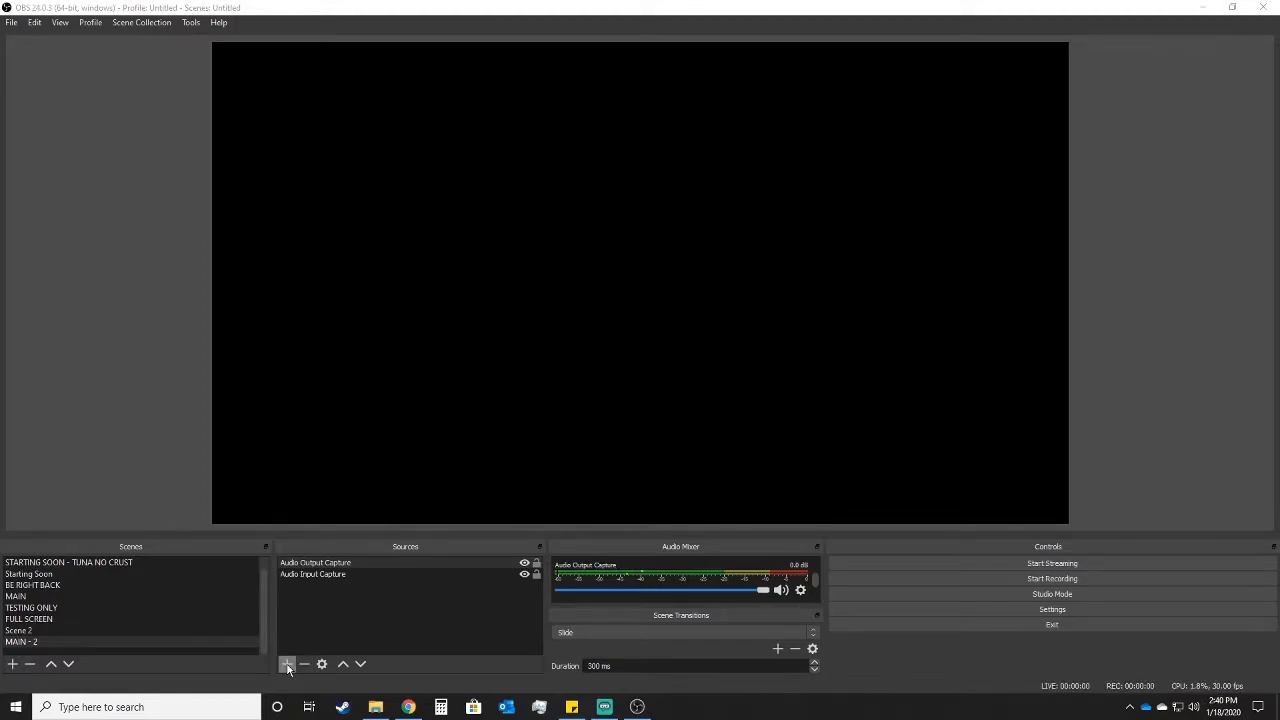
Step: Add a new Browser source to the MAIN - 2 scene, leaving its properties at the defaults
{"action": "left_click", "coordinate": [288, 666]}
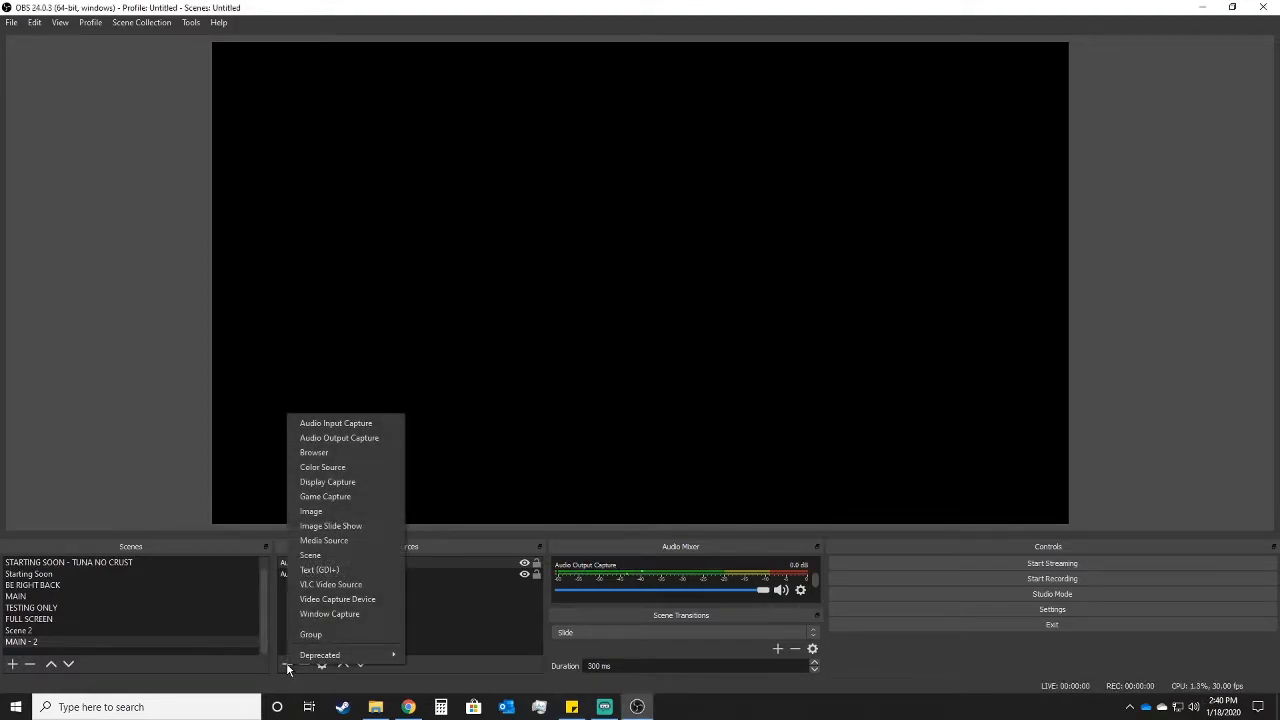
{"action": "left_click", "coordinate": [369, 457]}
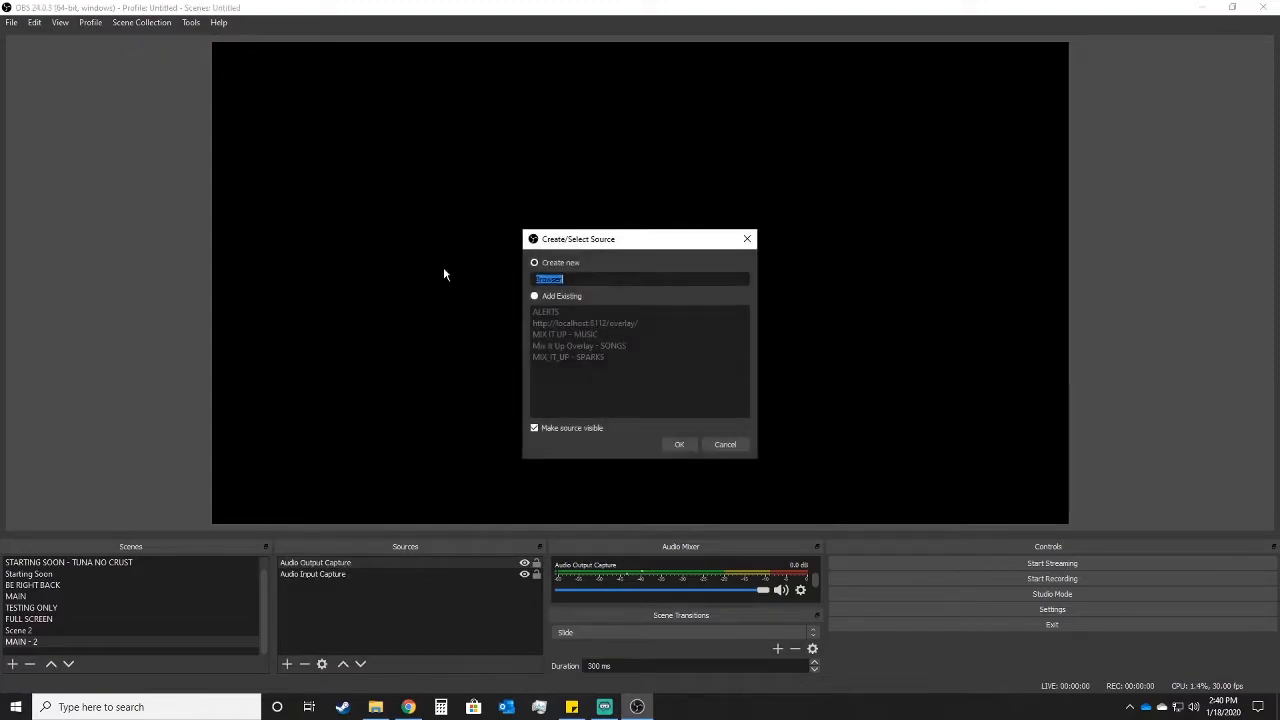
{"action": "left_click", "coordinate": [674, 443]}
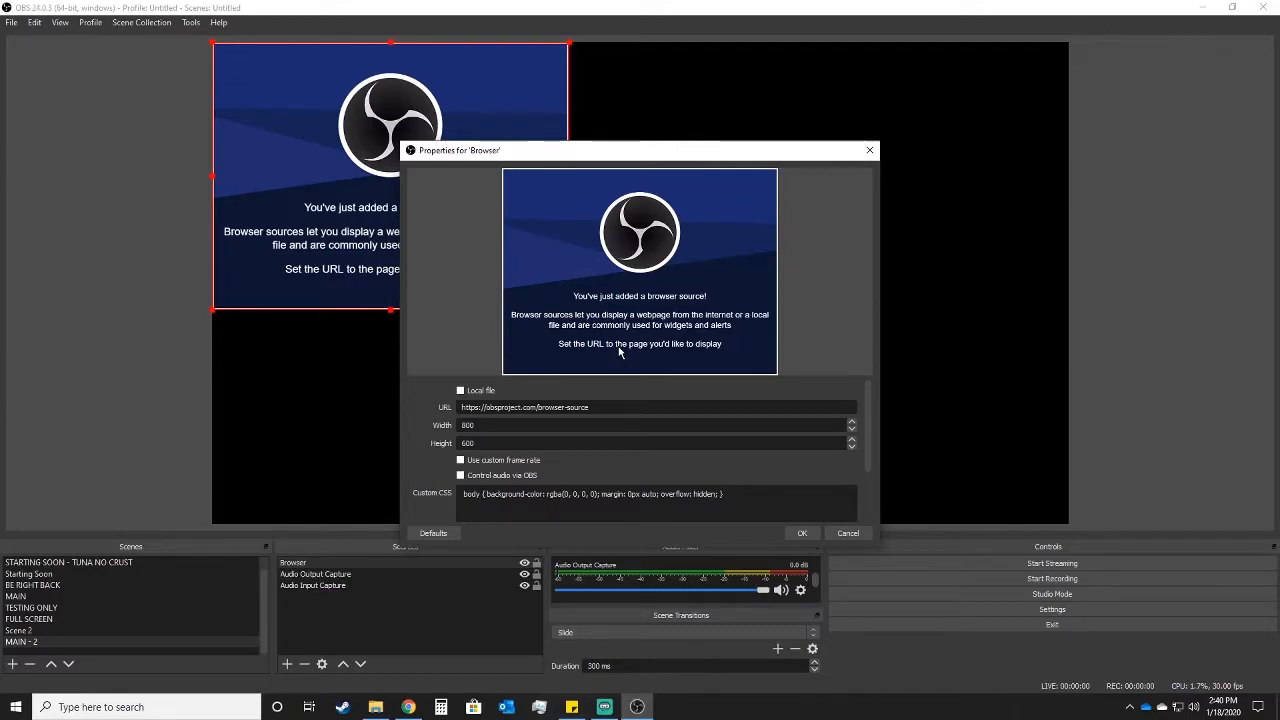
{"action": "left_click", "coordinate": [852, 533]}
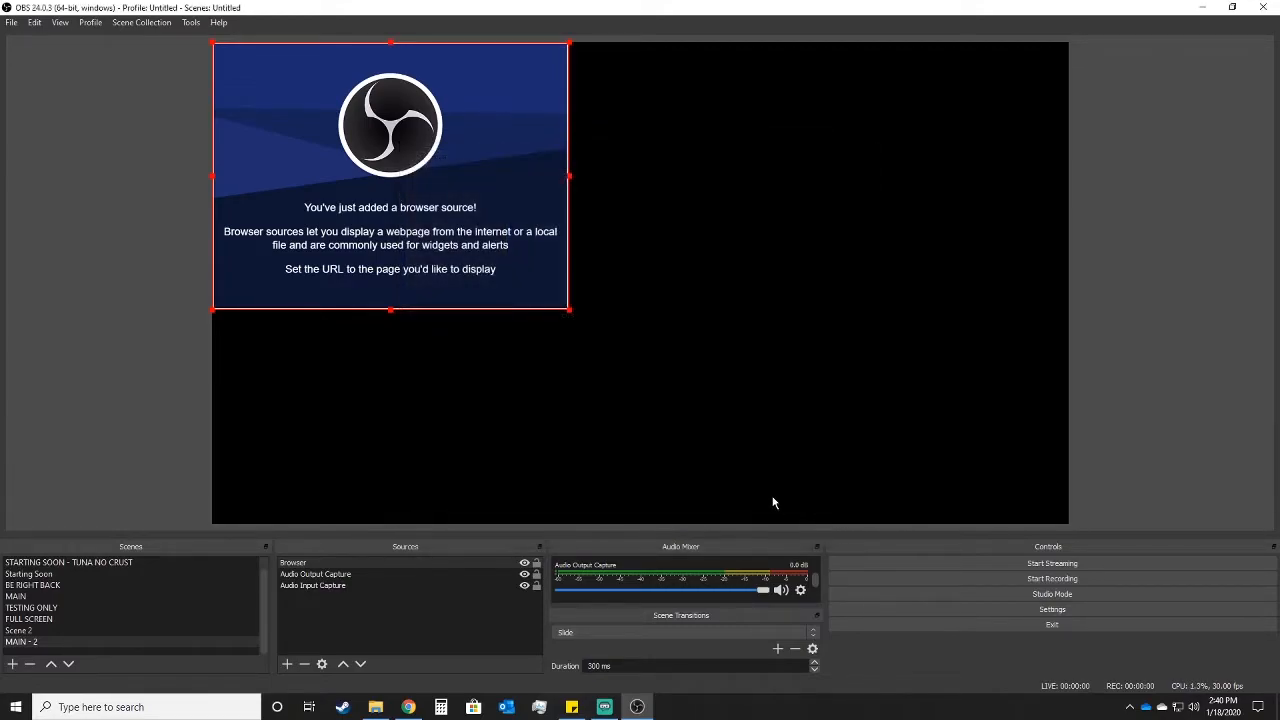
Step: Add a new Display Capture source for Display 1 (1920x1080), previewing Display 2 (1280x1024) as an alternative
{"action": "left_click", "coordinate": [287, 663]}
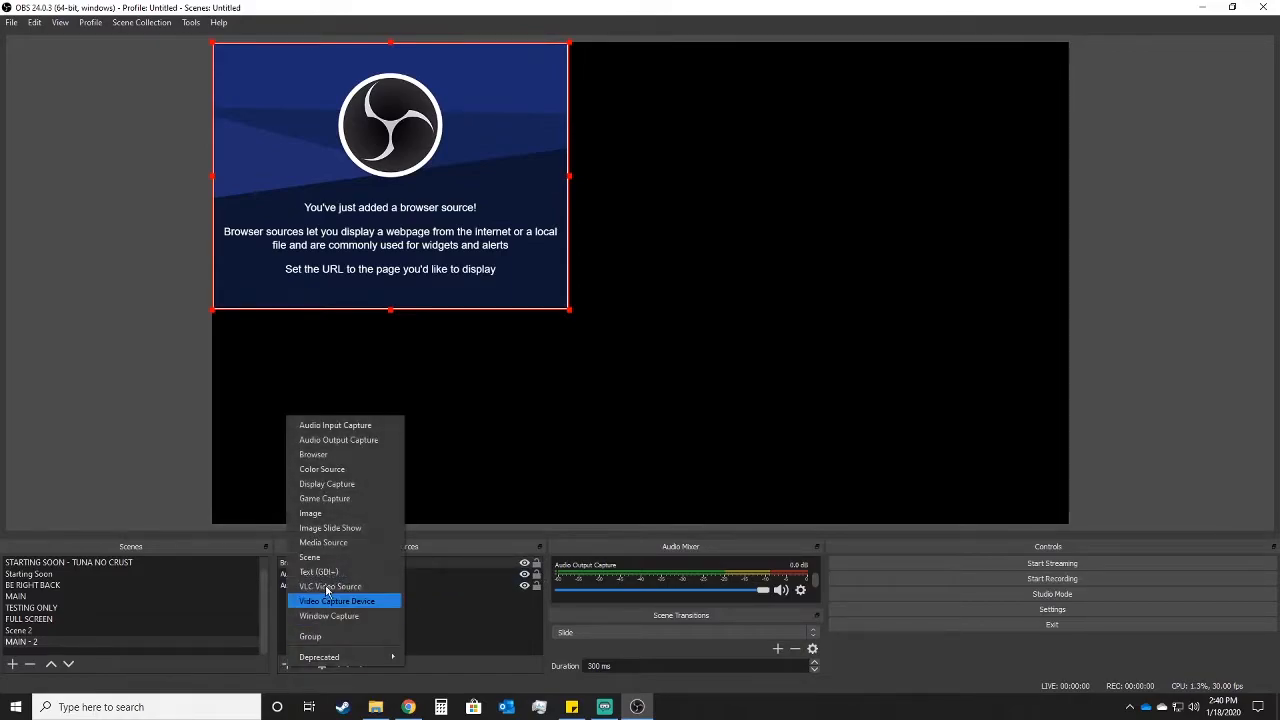
{"action": "left_click", "coordinate": [361, 485]}
{"action": "left_click", "coordinate": [672, 444]}
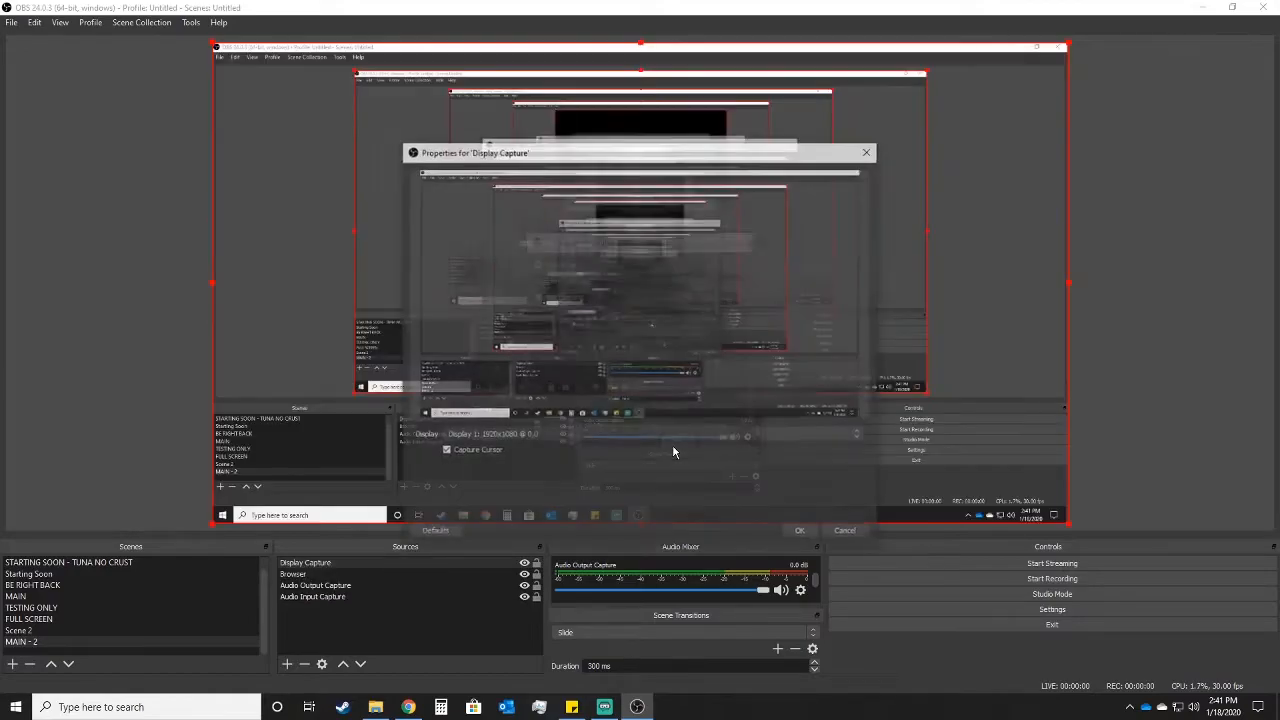
{"action": "left_click", "coordinate": [588, 436]}
{"action": "left_click", "coordinate": [565, 456]}
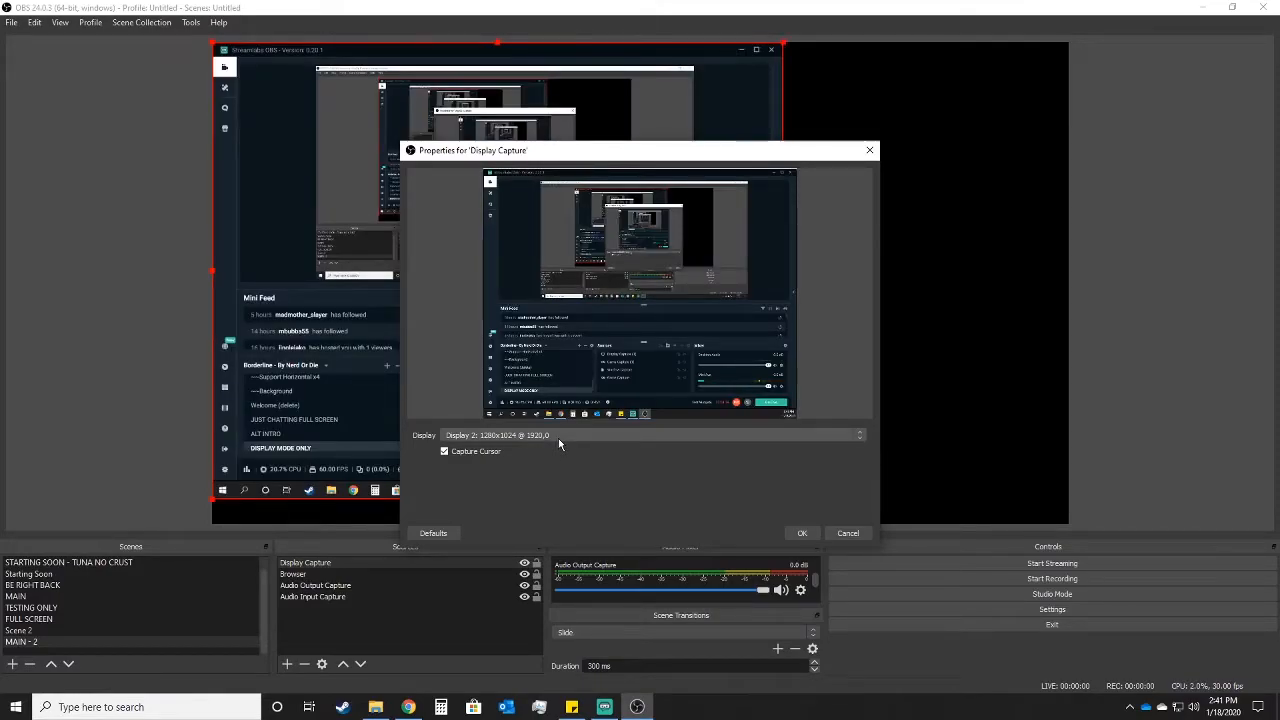
{"action": "left_click", "coordinate": [558, 440]}
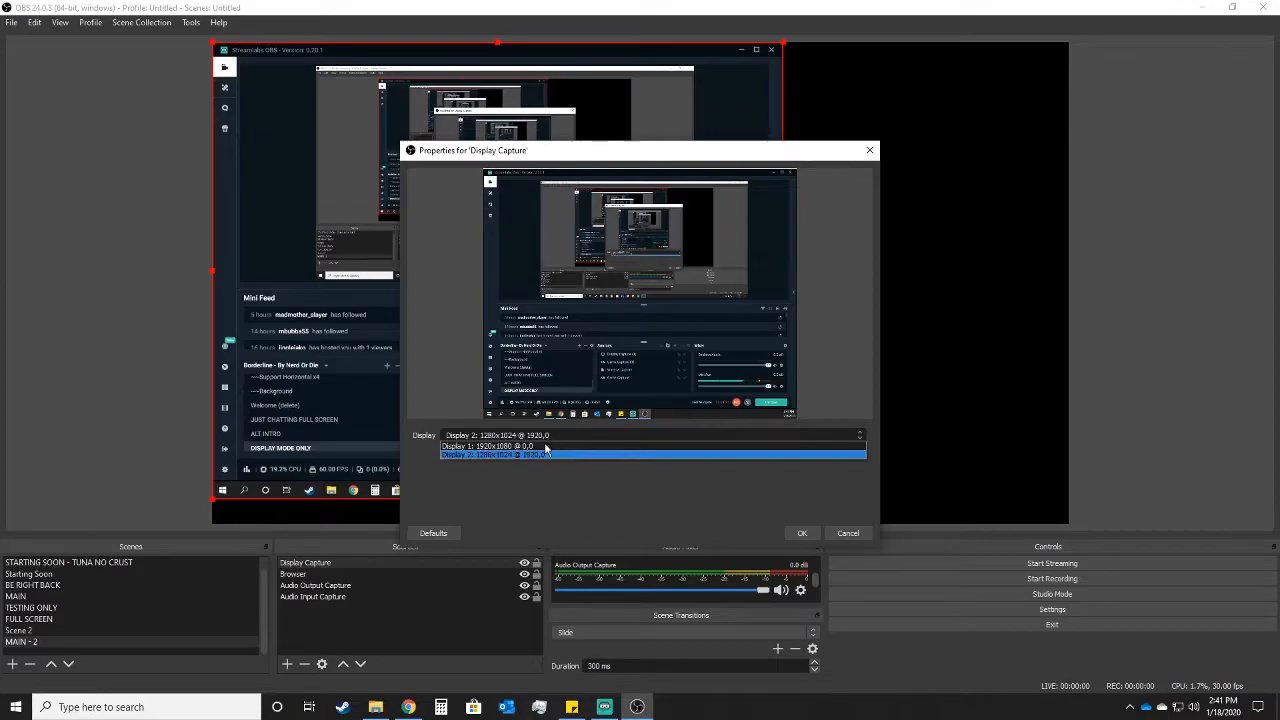
{"action": "left_click", "coordinate": [538, 447]}
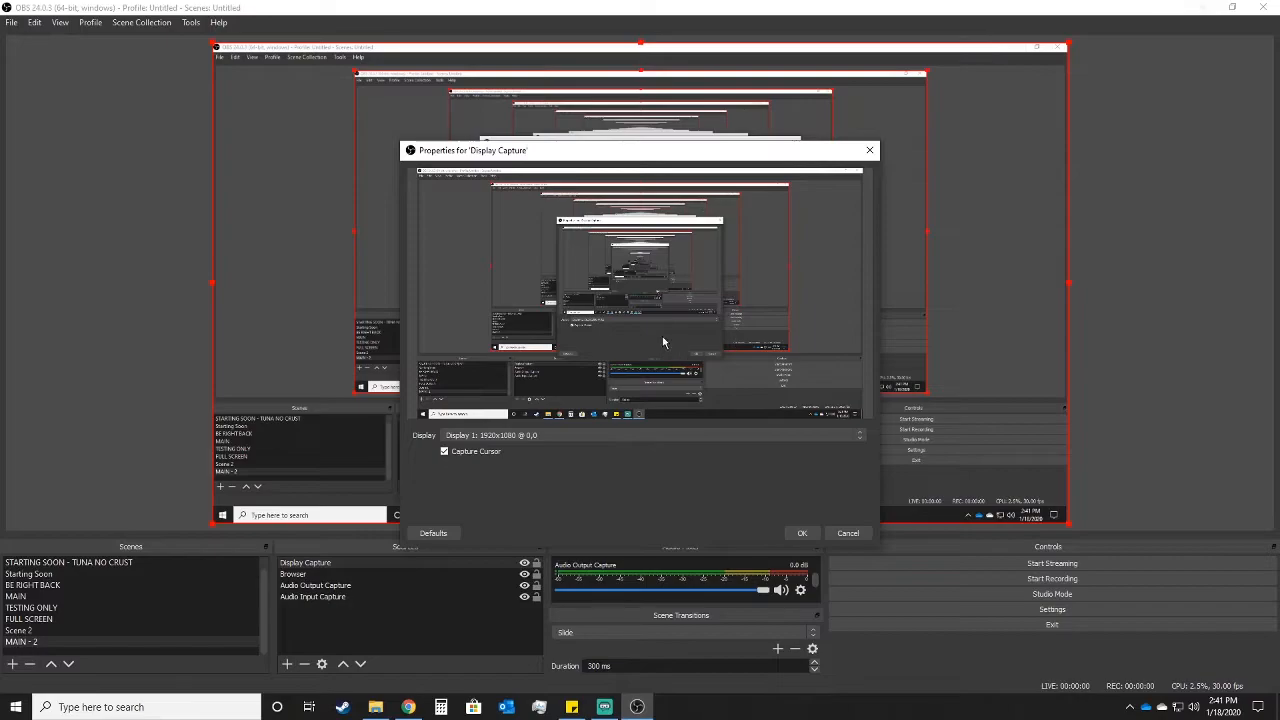
{"action": "left_click", "coordinate": [848, 533]}
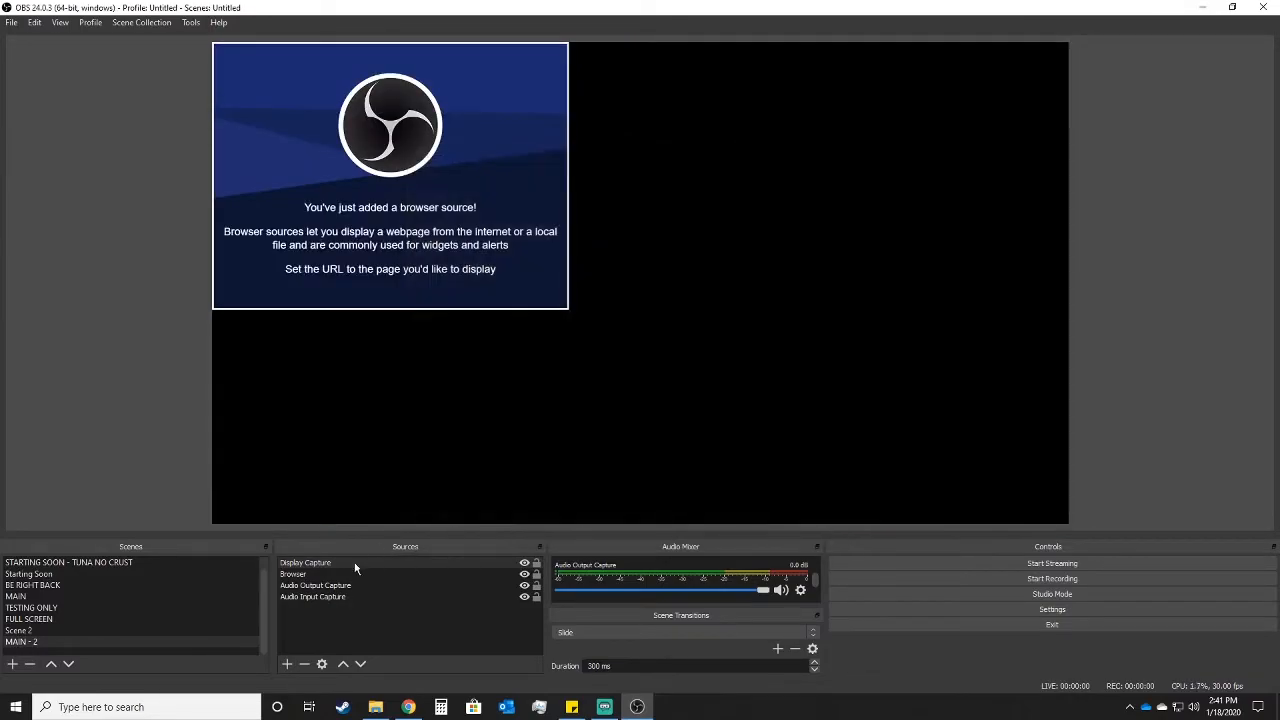
{"action": "left_click", "coordinate": [287, 664]}
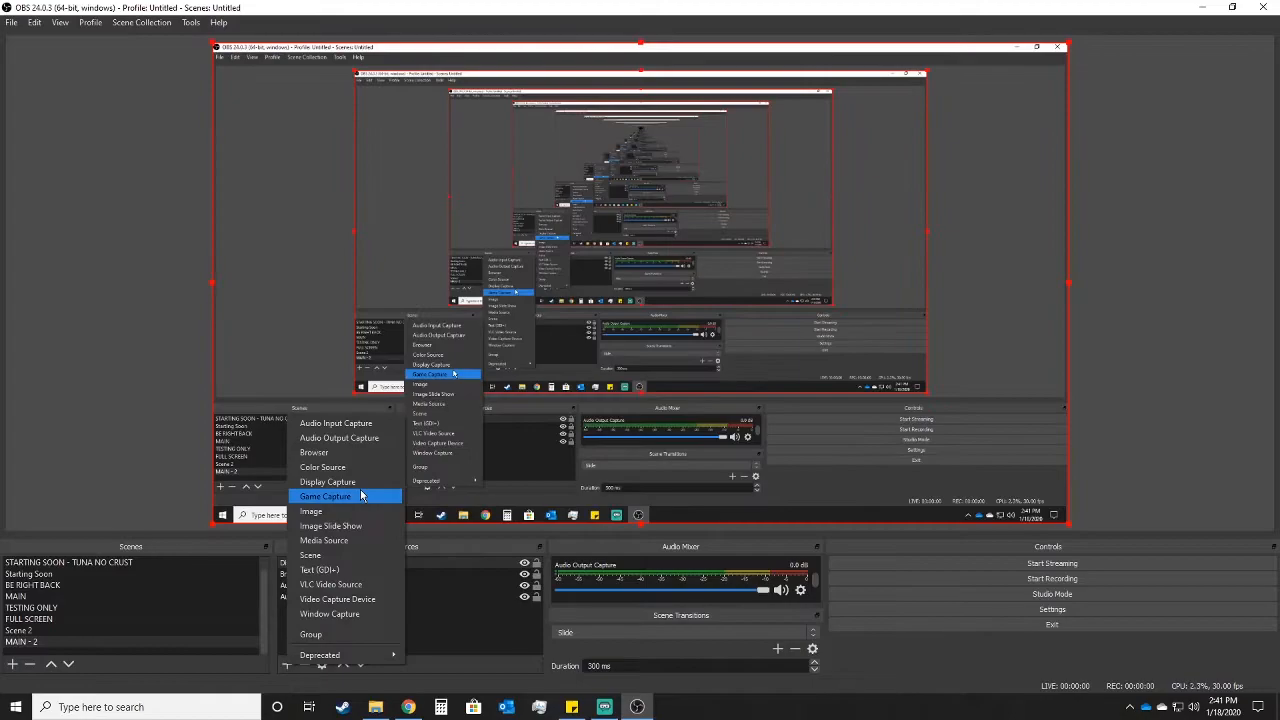
{"action": "left_click", "coordinate": [361, 493]}
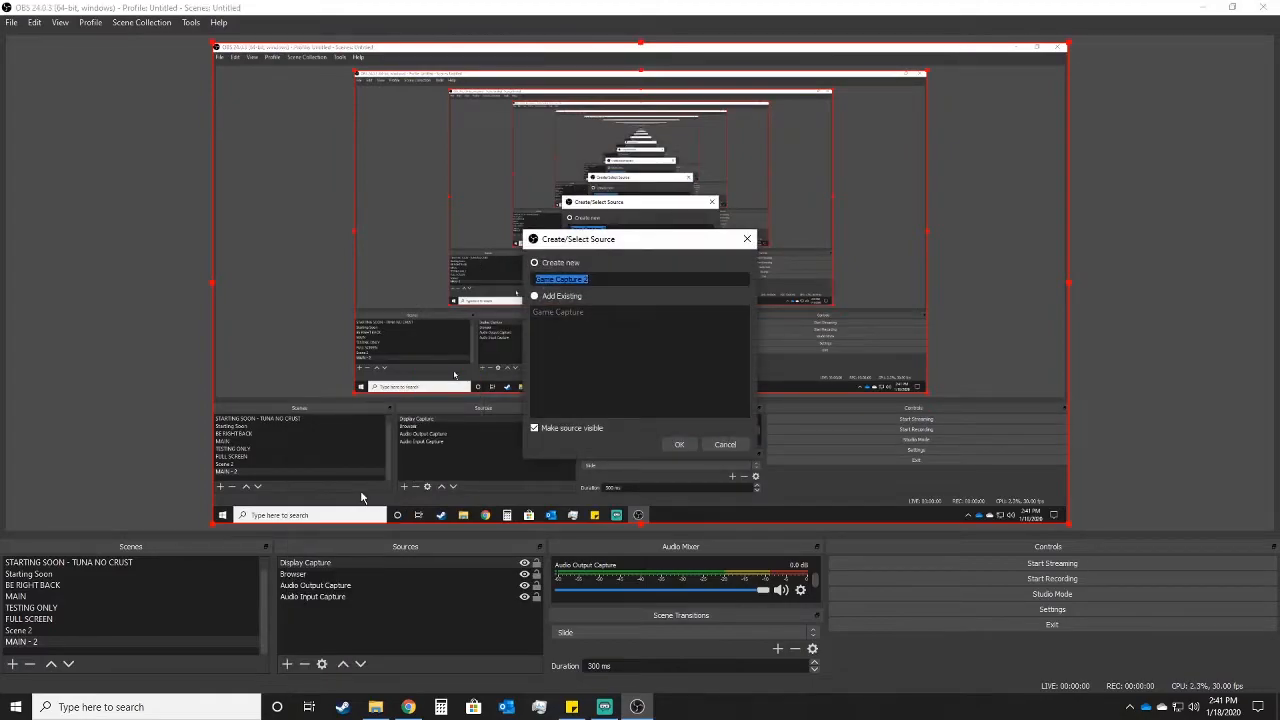
{"action": "left_click", "coordinate": [725, 444]}
Step: Hide the Display Capture source and add a new Game Capture source to the scene
{"action": "left_click", "coordinate": [524, 564]}
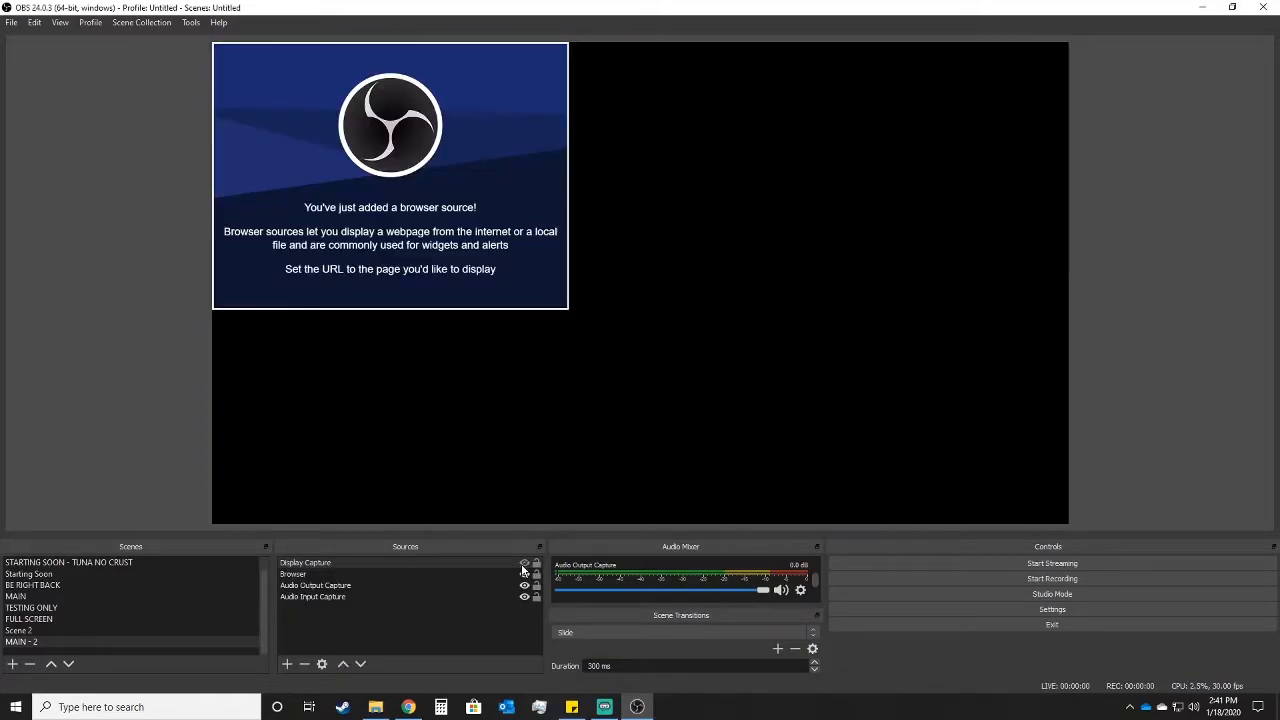
{"action": "left_click", "coordinate": [286, 664]}
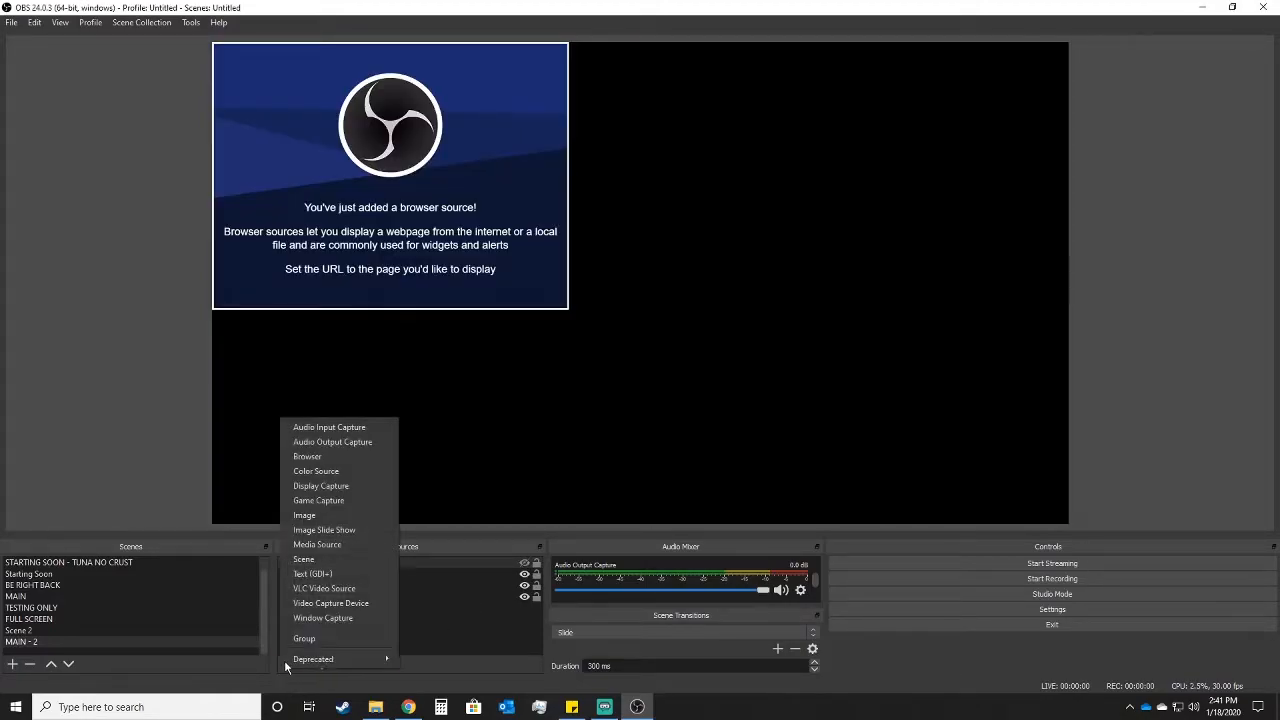
{"action": "left_click", "coordinate": [360, 500]}
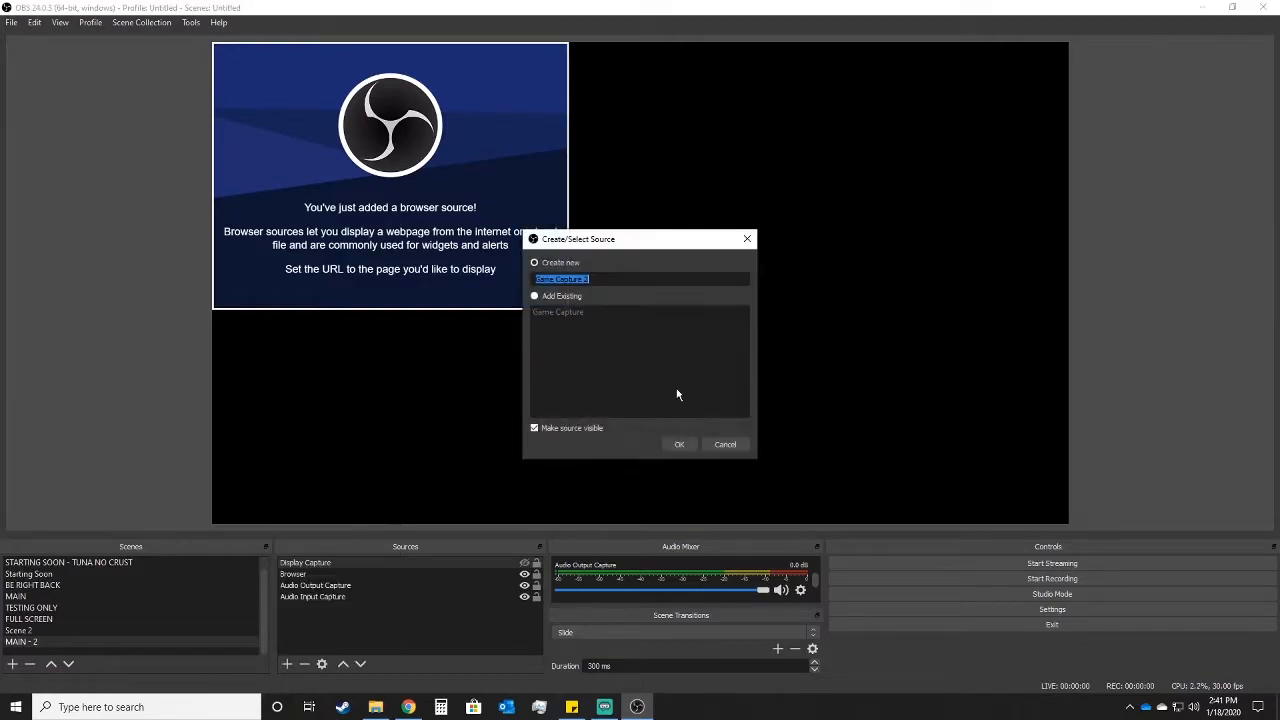
{"action": "left_click", "coordinate": [680, 446]}
Step: Try the Capture specific window mode for the game capture, review the selectable windows, and discard the property changes
{"action": "left_click", "coordinate": [566, 411]}
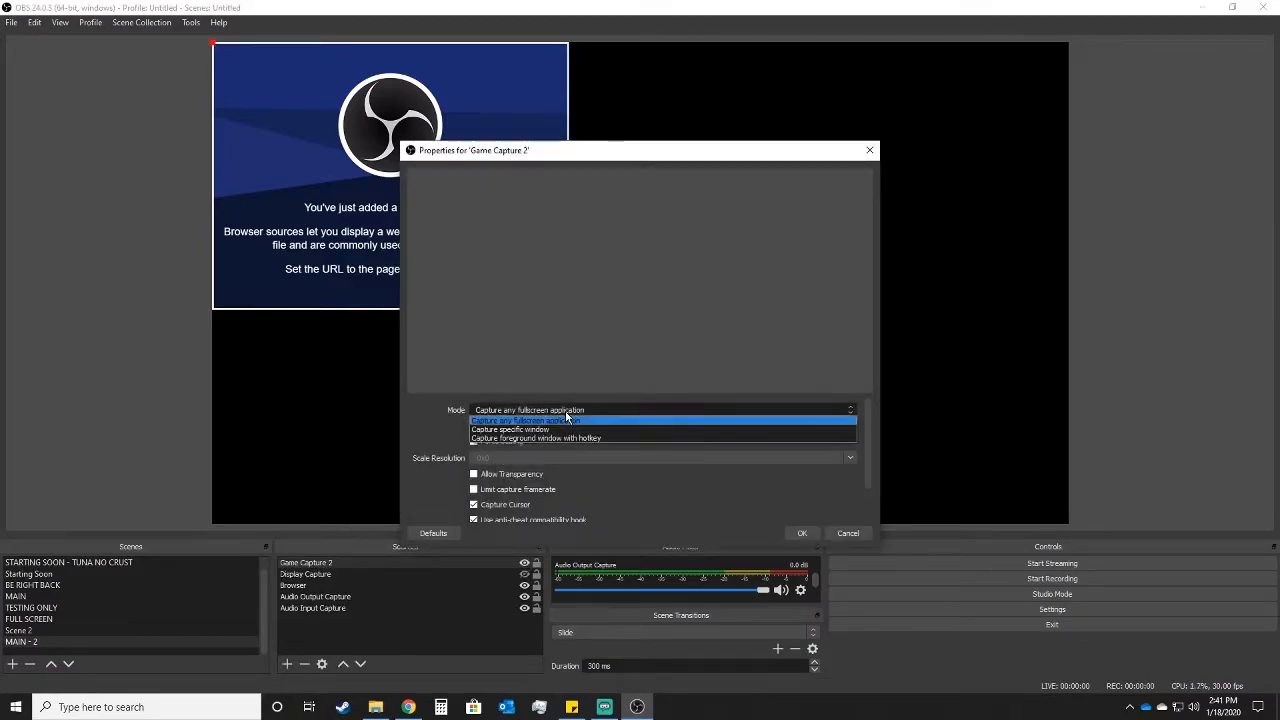
{"action": "left_click", "coordinate": [557, 429]}
{"action": "left_click", "coordinate": [596, 387]}
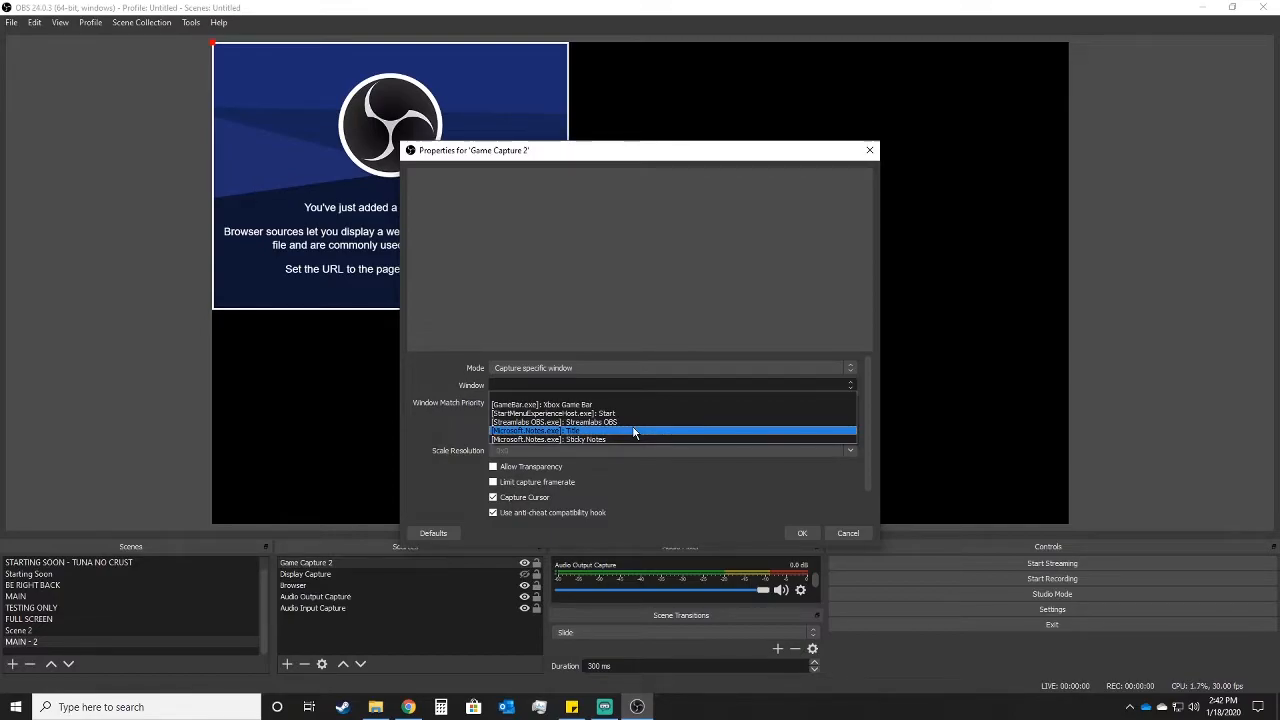
{"action": "left_click", "coordinate": [853, 533]}
{"action": "left_click", "coordinate": [853, 533]}
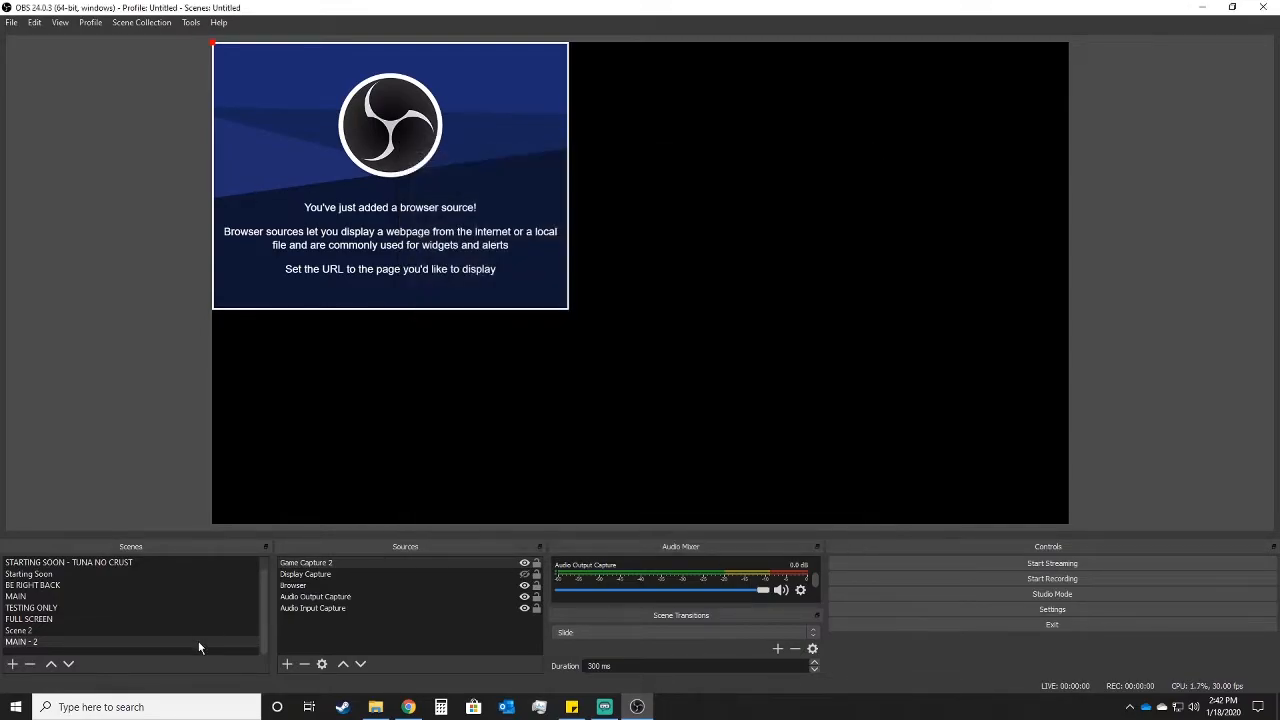
Step: Add a new Media Source to the MAIN - 2 scene, leaving its properties without a chosen file
{"action": "left_click", "coordinate": [287, 663]}
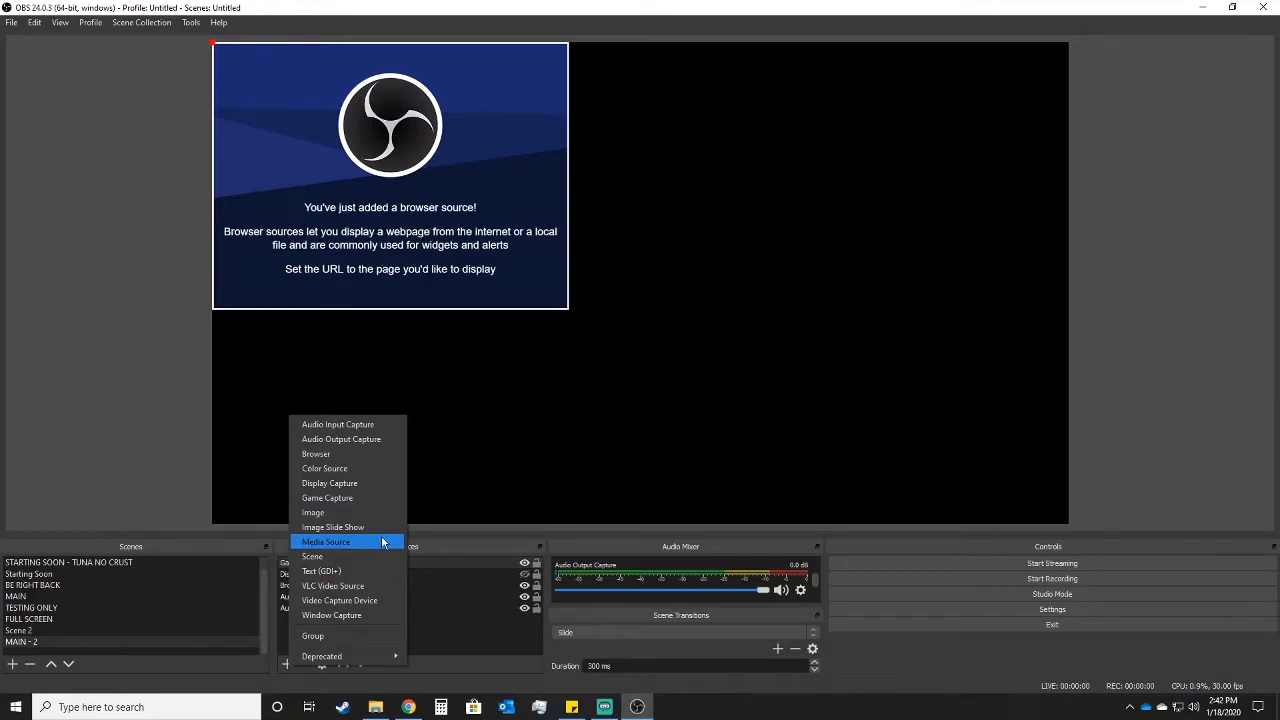
{"action": "left_click", "coordinate": [382, 541]}
{"action": "left_click", "coordinate": [681, 440]}
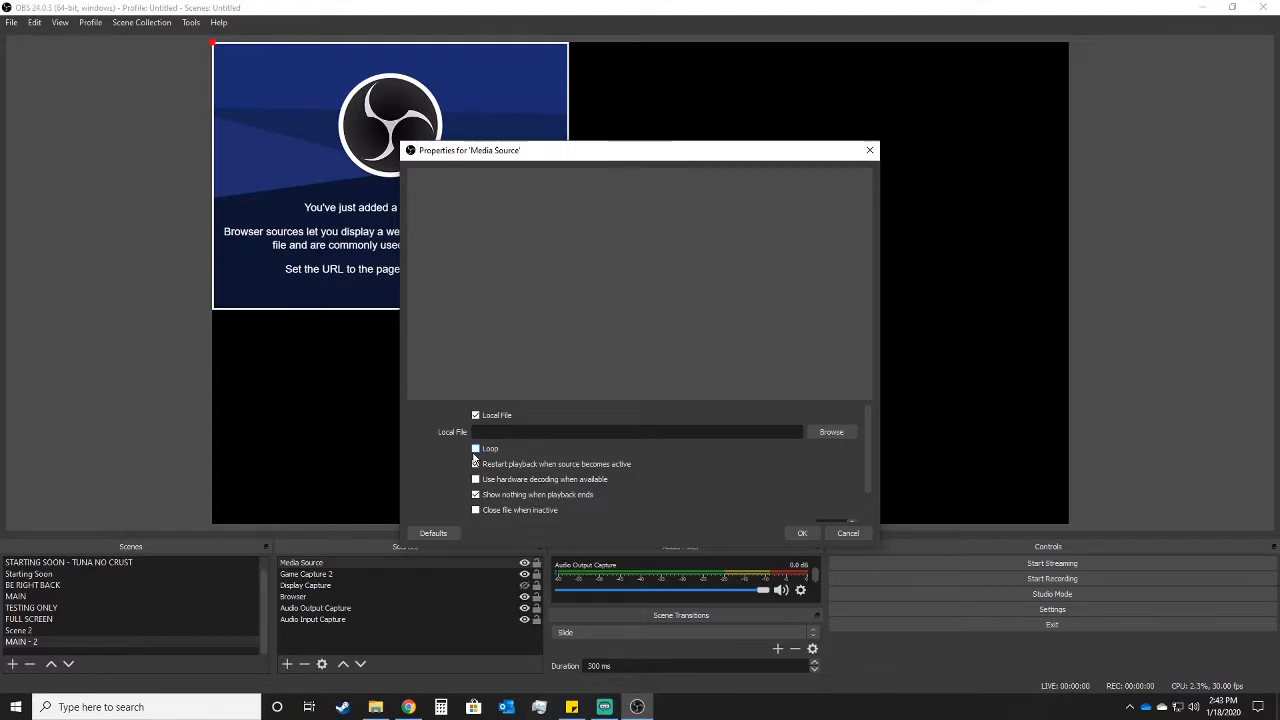
{"action": "key", "text": "Escape"}
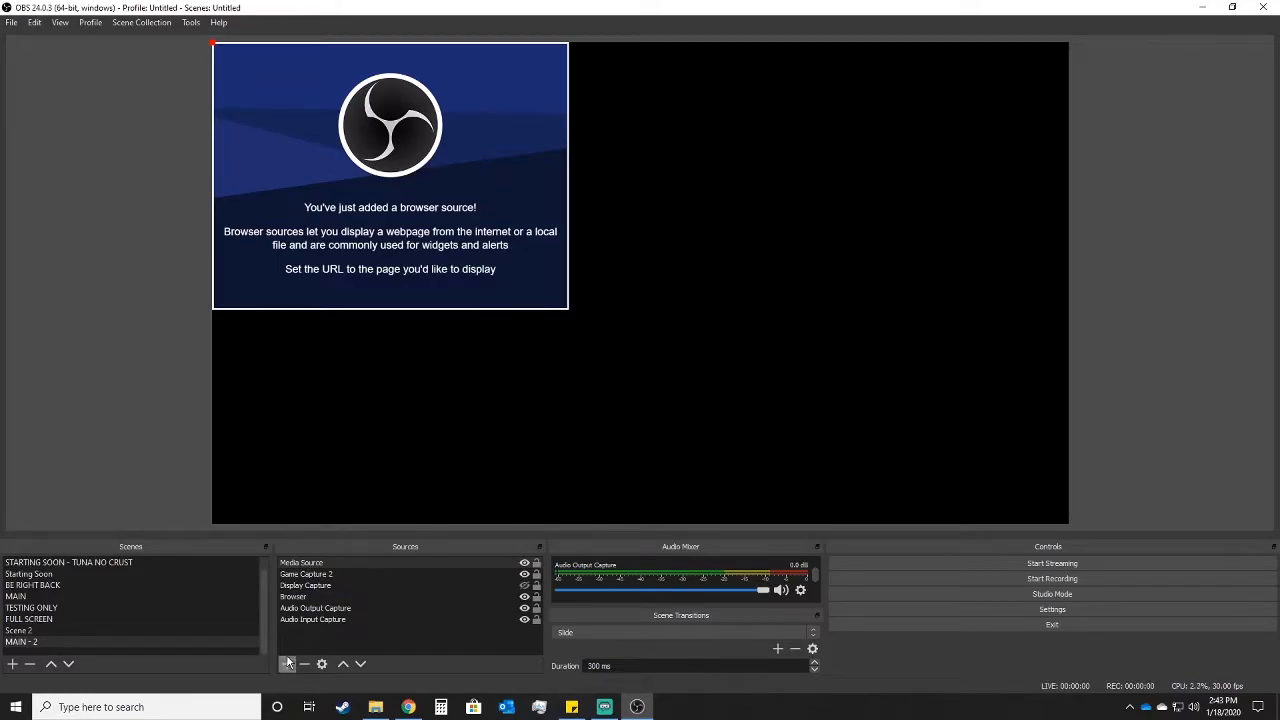
Step: Add a new Text (GDI+) source to the scene with the text TEST
{"action": "left_click", "coordinate": [288, 663]}
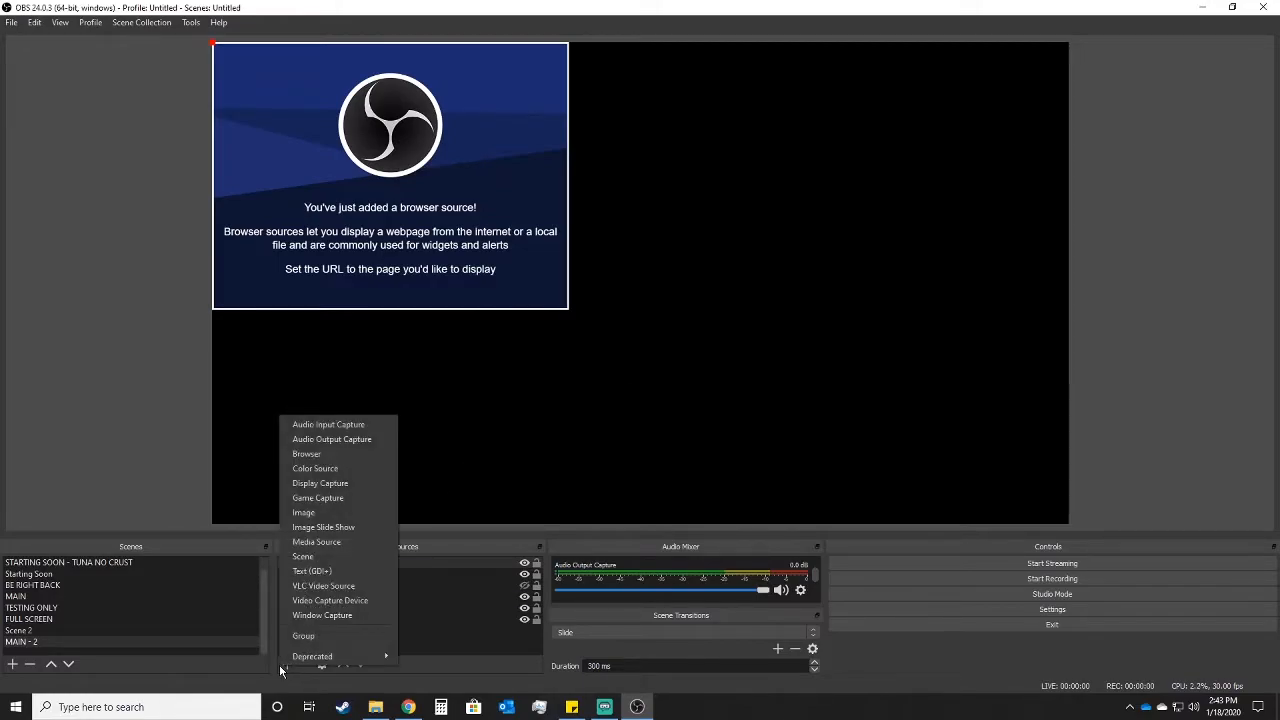
{"action": "left_click", "coordinate": [343, 571]}
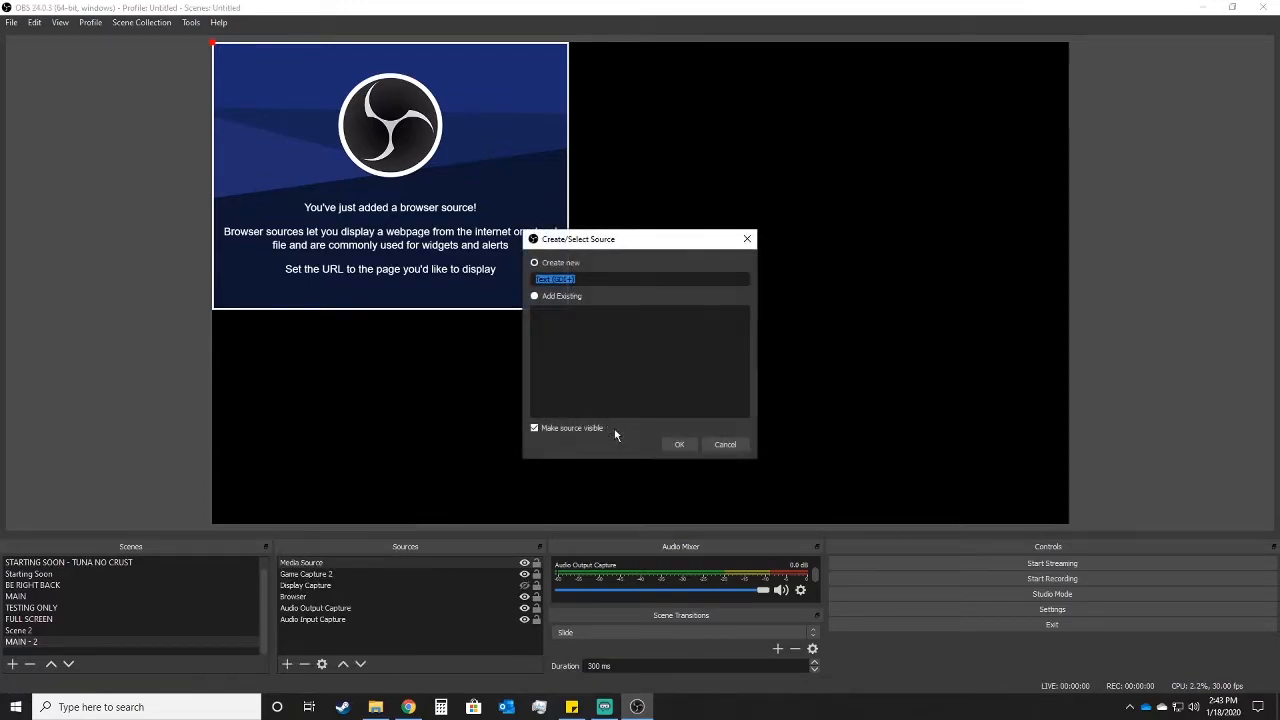
{"action": "left_click", "coordinate": [681, 446]}
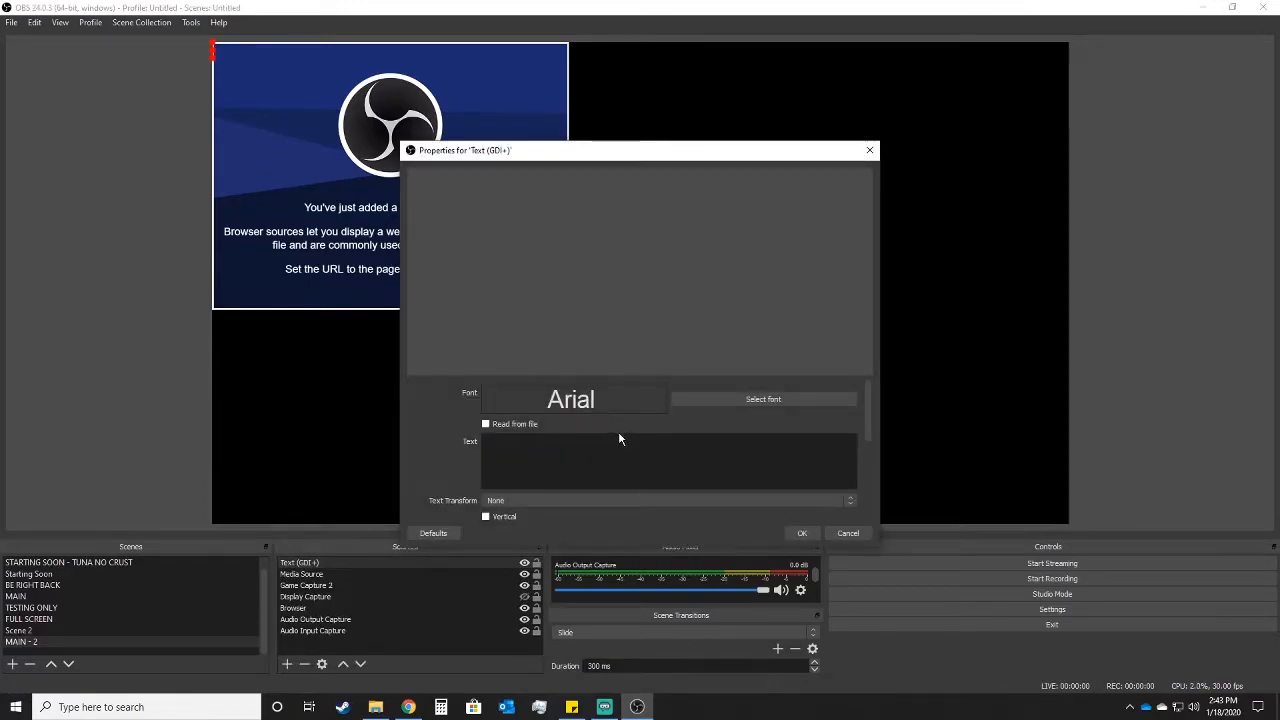
{"action": "scroll", "coordinate": [720, 418], "scroll_direction": "down", "scroll_amount": 1}
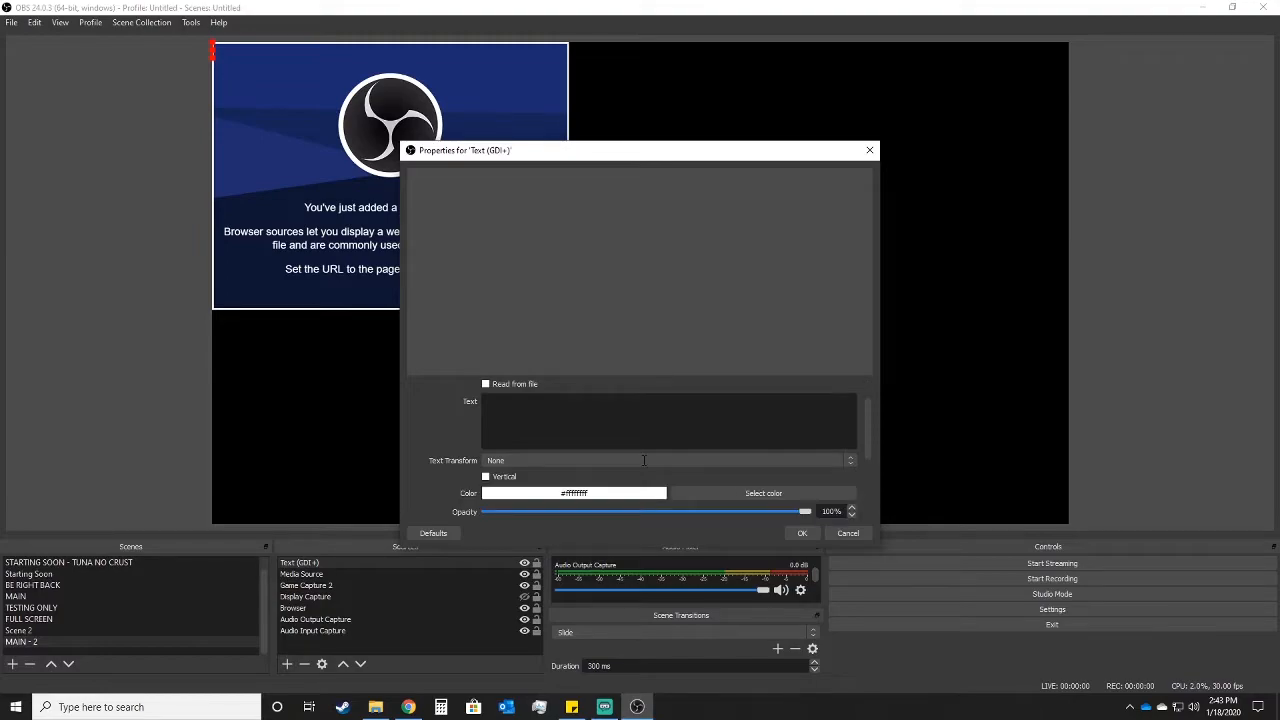
{"action": "scroll", "coordinate": [578, 484], "scroll_direction": "up", "scroll_amount": 1}
{"action": "scroll", "coordinate": [580, 488], "scroll_direction": "down", "scroll_amount": 1}
{"action": "type", "text": "TEST"}
Step: Review the text source's color, opacity, gradient, background, alignment and outline options, and accept the properties
{"action": "scroll", "coordinate": [614, 481], "scroll_direction": "down", "scroll_amount": 2}
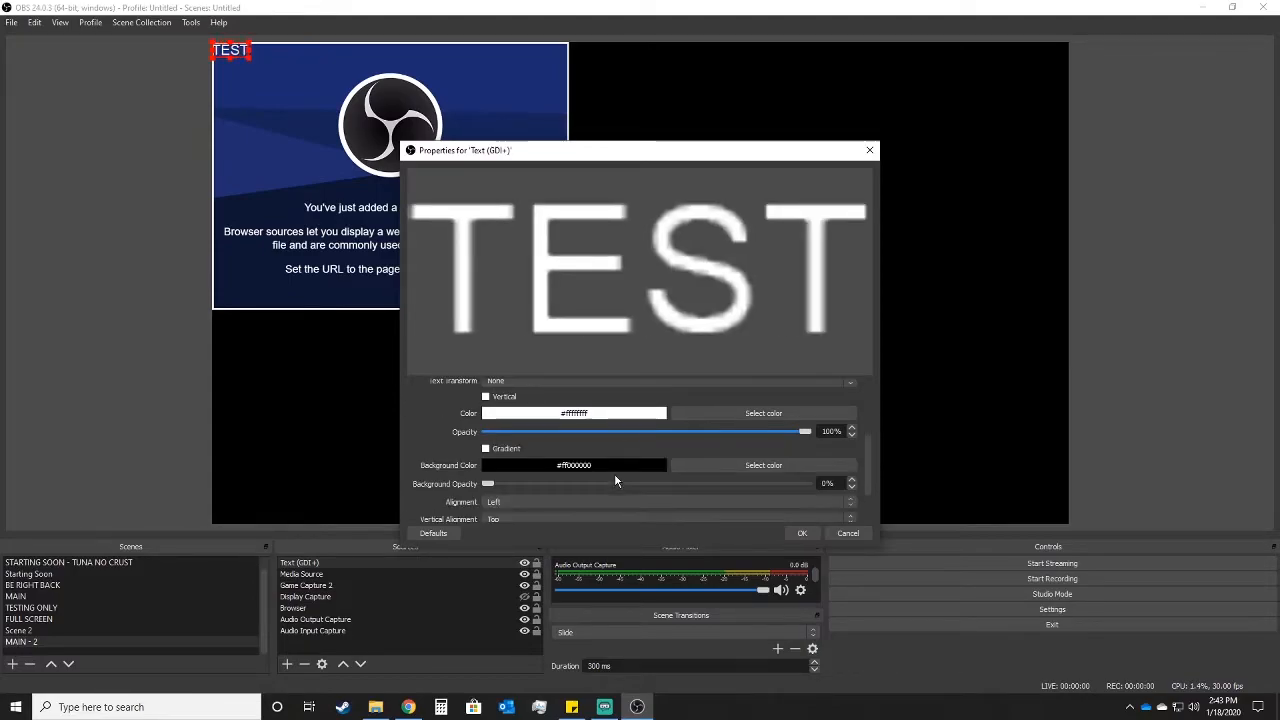
{"action": "scroll", "coordinate": [614, 481], "scroll_direction": "down", "scroll_amount": 1}
{"action": "scroll", "coordinate": [602, 489], "scroll_direction": "down", "scroll_amount": 1}
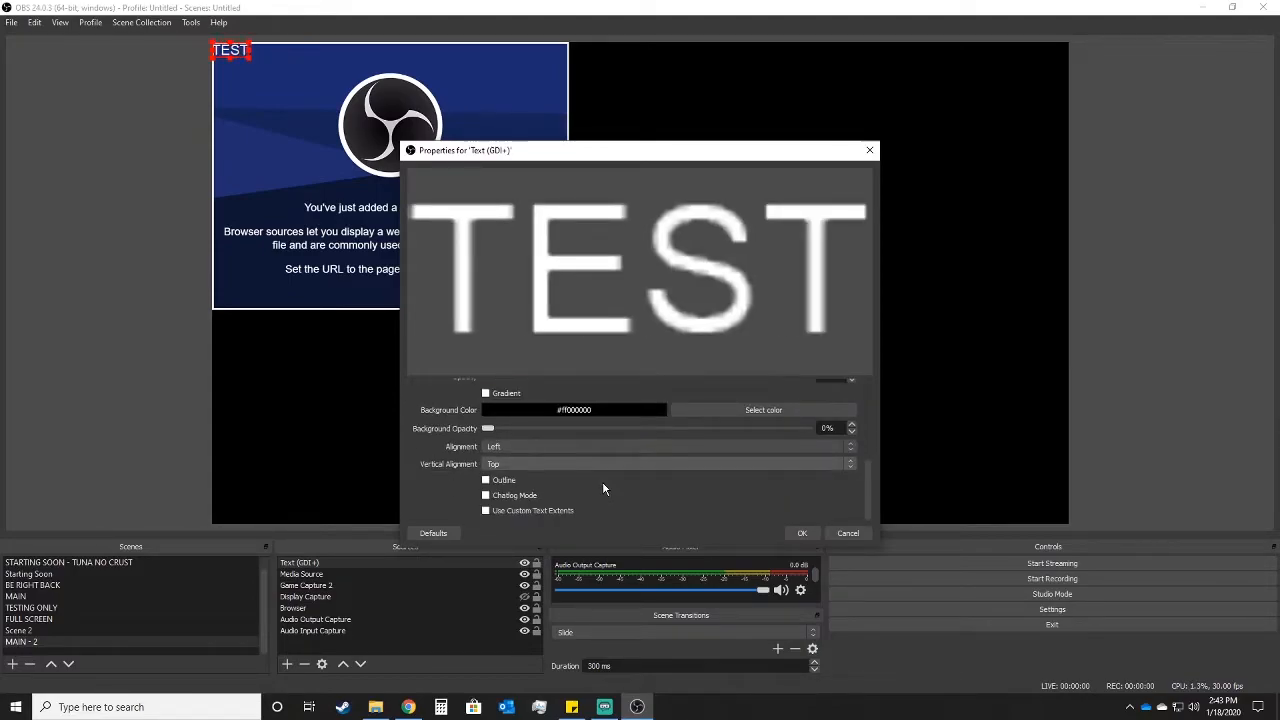
{"action": "scroll", "coordinate": [602, 489], "scroll_direction": "up", "scroll_amount": 4}
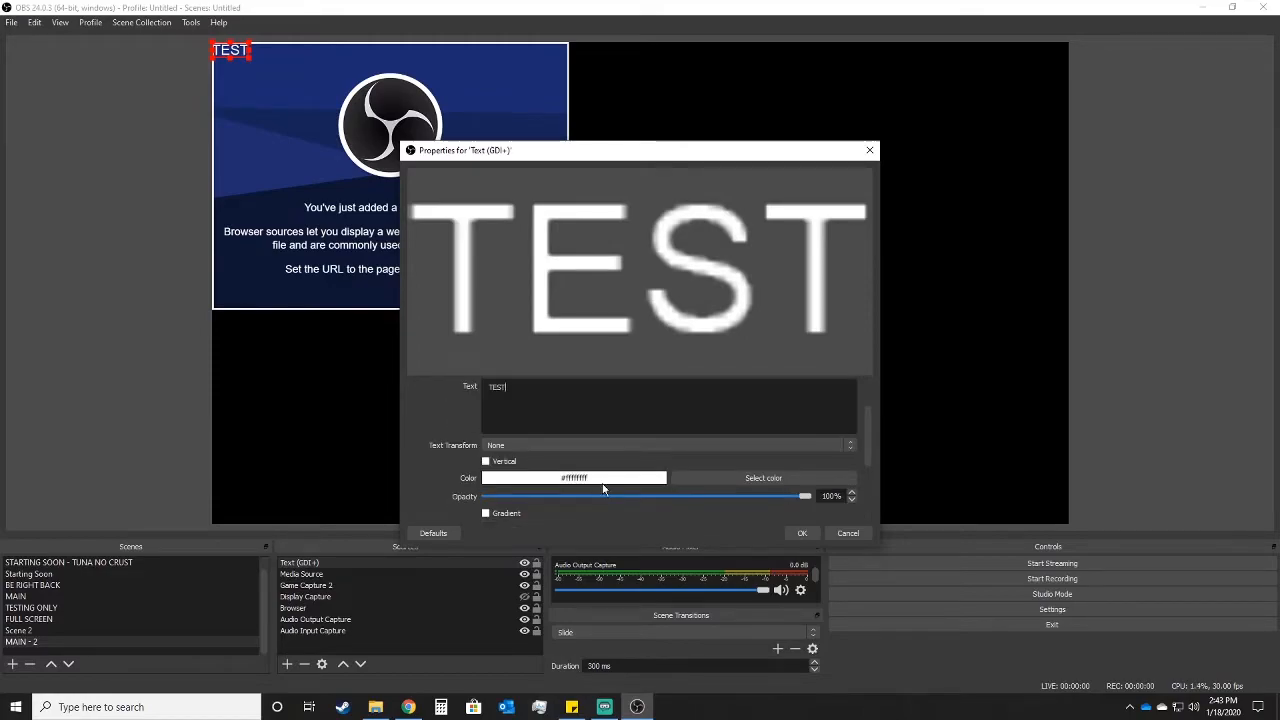
{"action": "scroll", "coordinate": [602, 489], "scroll_direction": "up", "scroll_amount": 1}
{"action": "scroll", "coordinate": [602, 489], "scroll_direction": "down", "scroll_amount": 3}
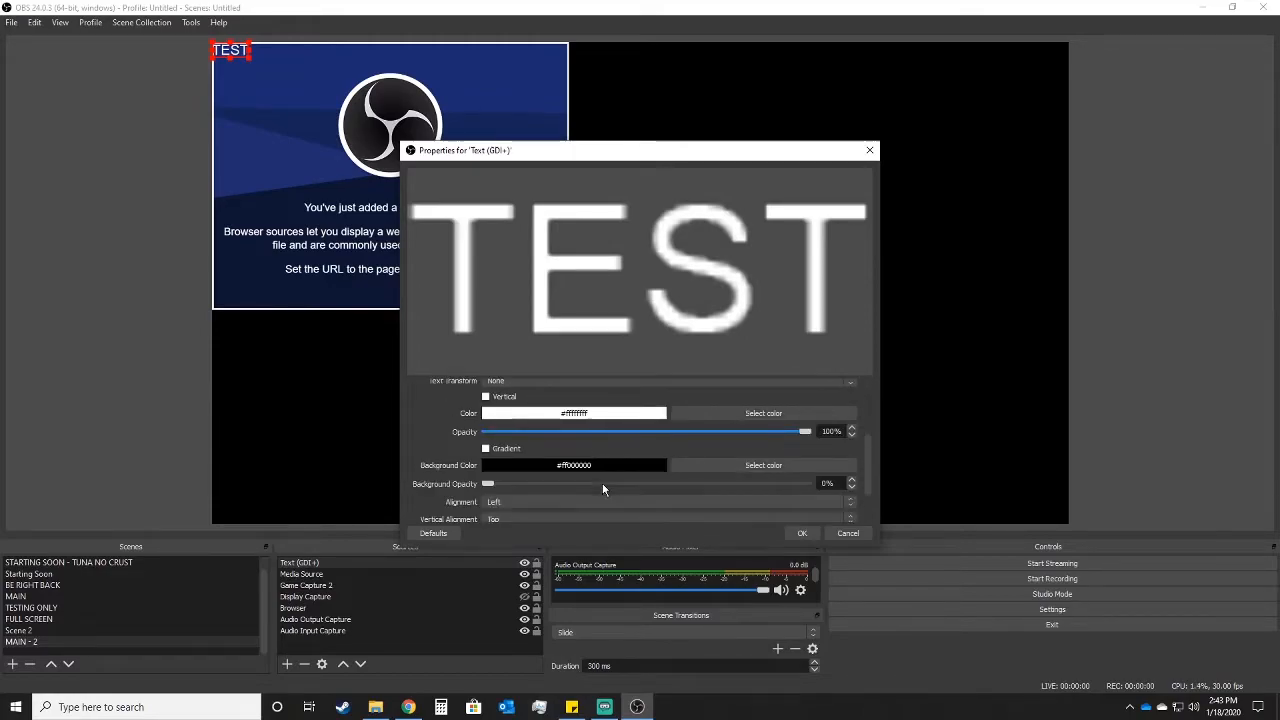
{"action": "scroll", "coordinate": [601, 484], "scroll_direction": "down", "scroll_amount": 1}
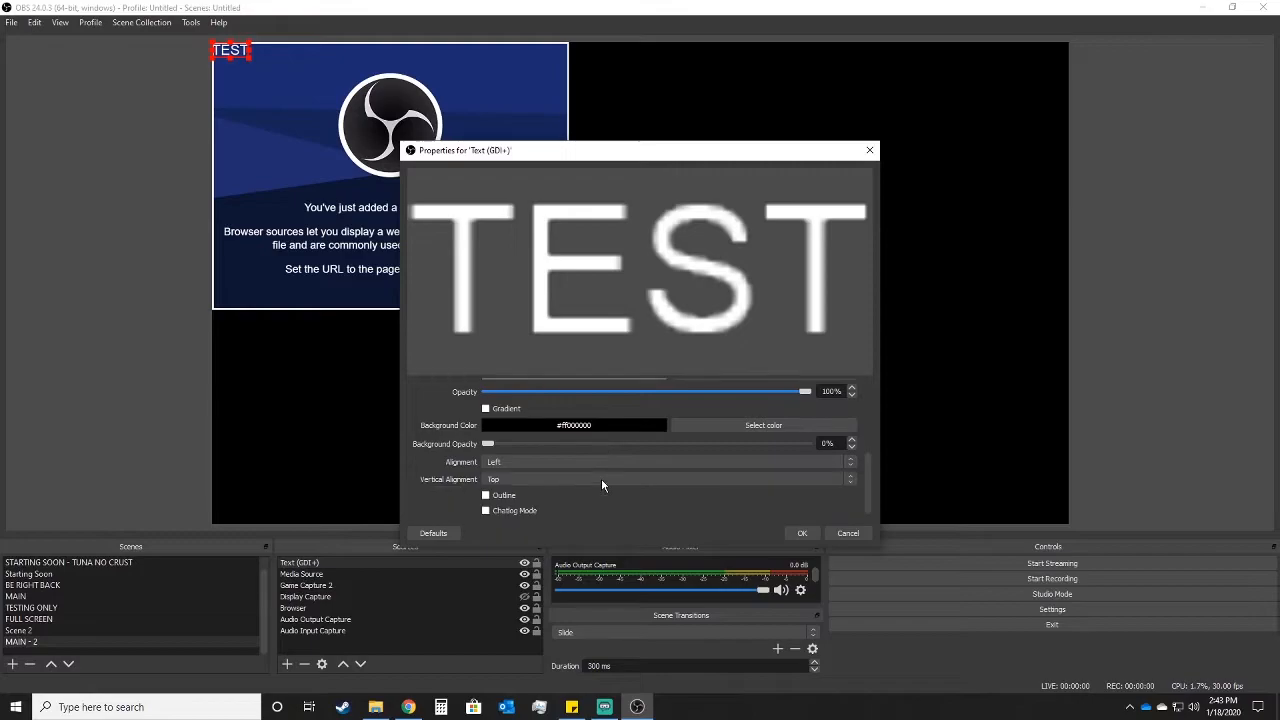
{"action": "scroll", "coordinate": [602, 484], "scroll_direction": "down", "scroll_amount": 1}
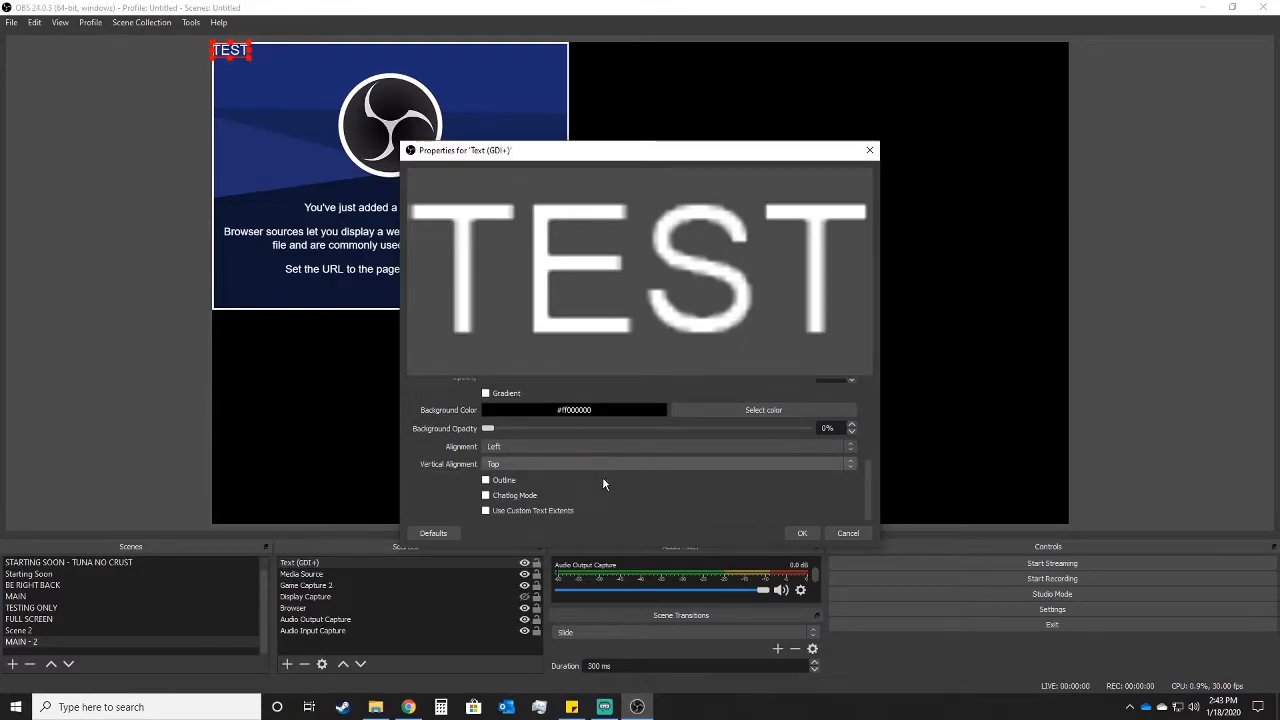
{"action": "left_click", "coordinate": [805, 532]}
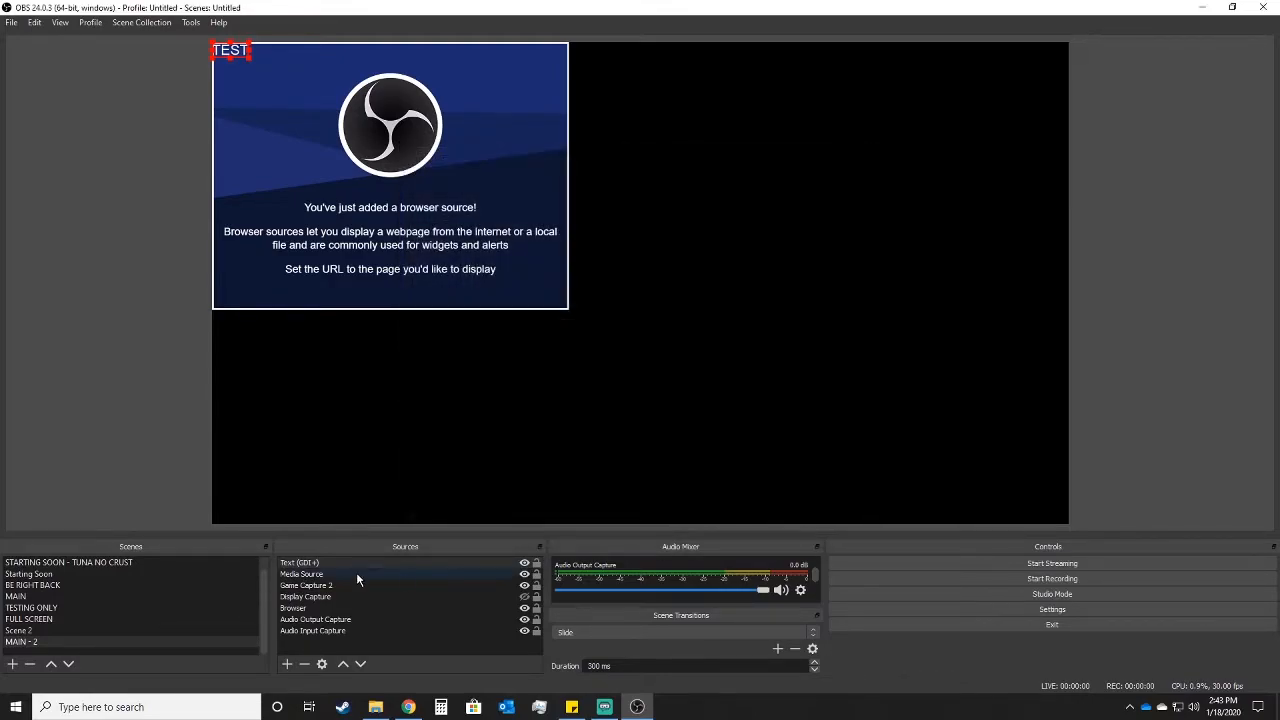
Step: Change the text source's color to magenta #aa007f
{"action": "double_click", "coordinate": [410, 561]}
{"action": "scroll", "coordinate": [627, 503], "scroll_direction": "down", "scroll_amount": 4}
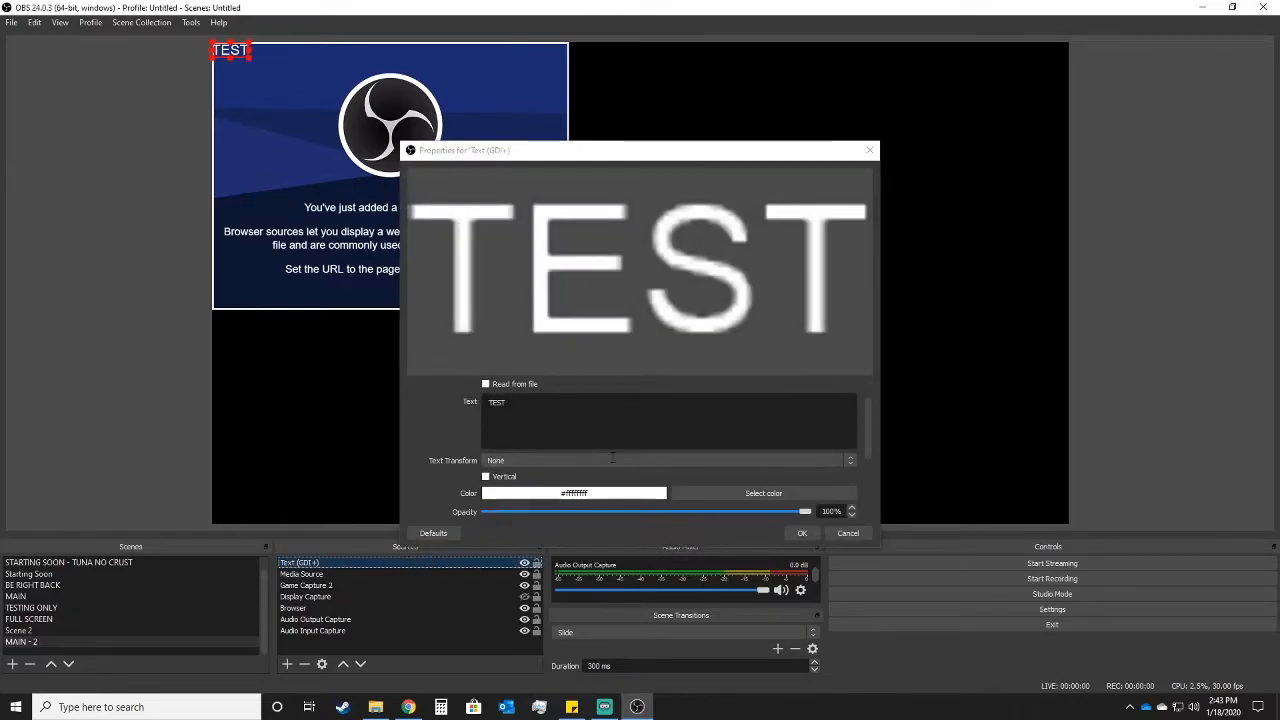
{"action": "left_click", "coordinate": [700, 452]}
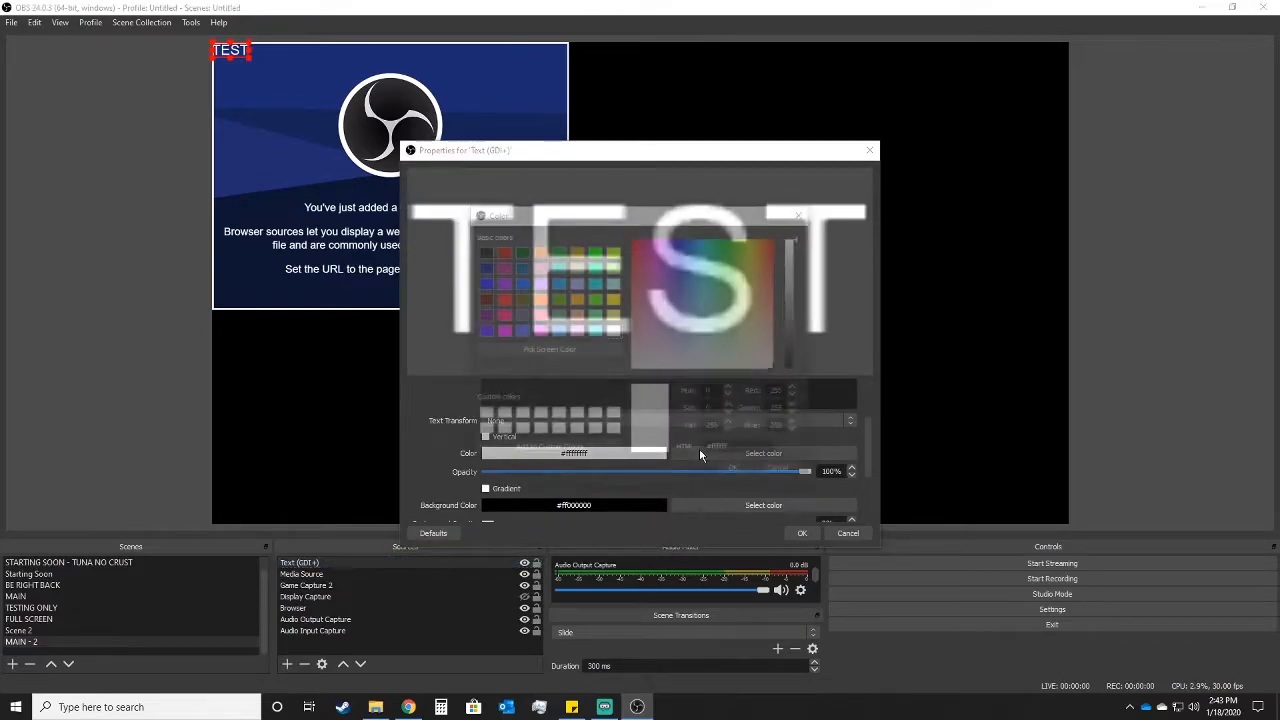
{"action": "left_click", "coordinate": [501, 266]}
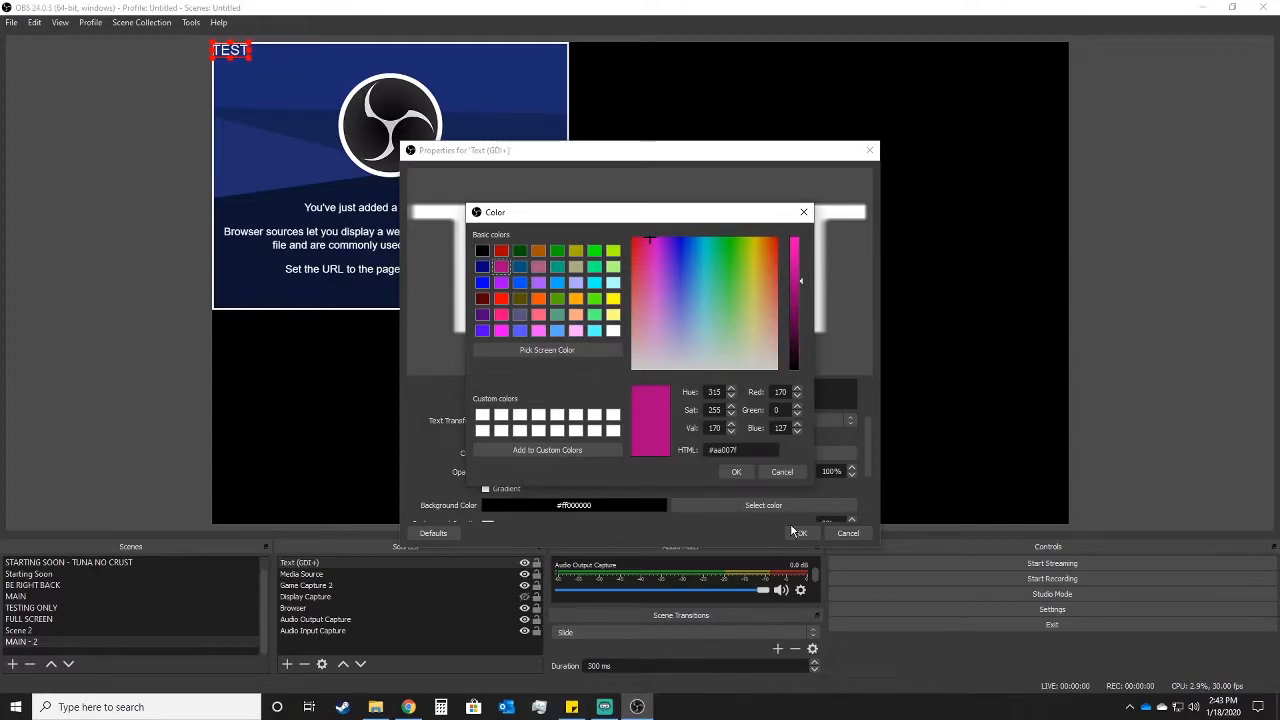
{"action": "left_click", "coordinate": [737, 472]}
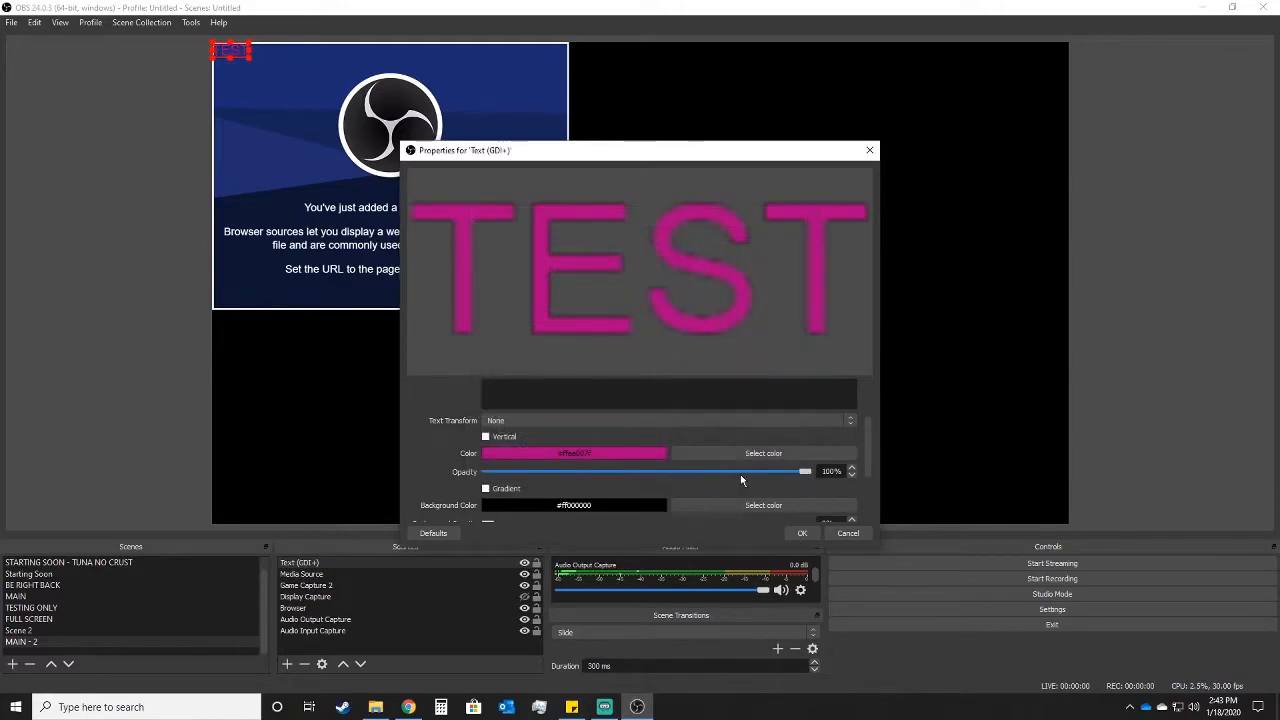
{"action": "left_click", "coordinate": [802, 533]}
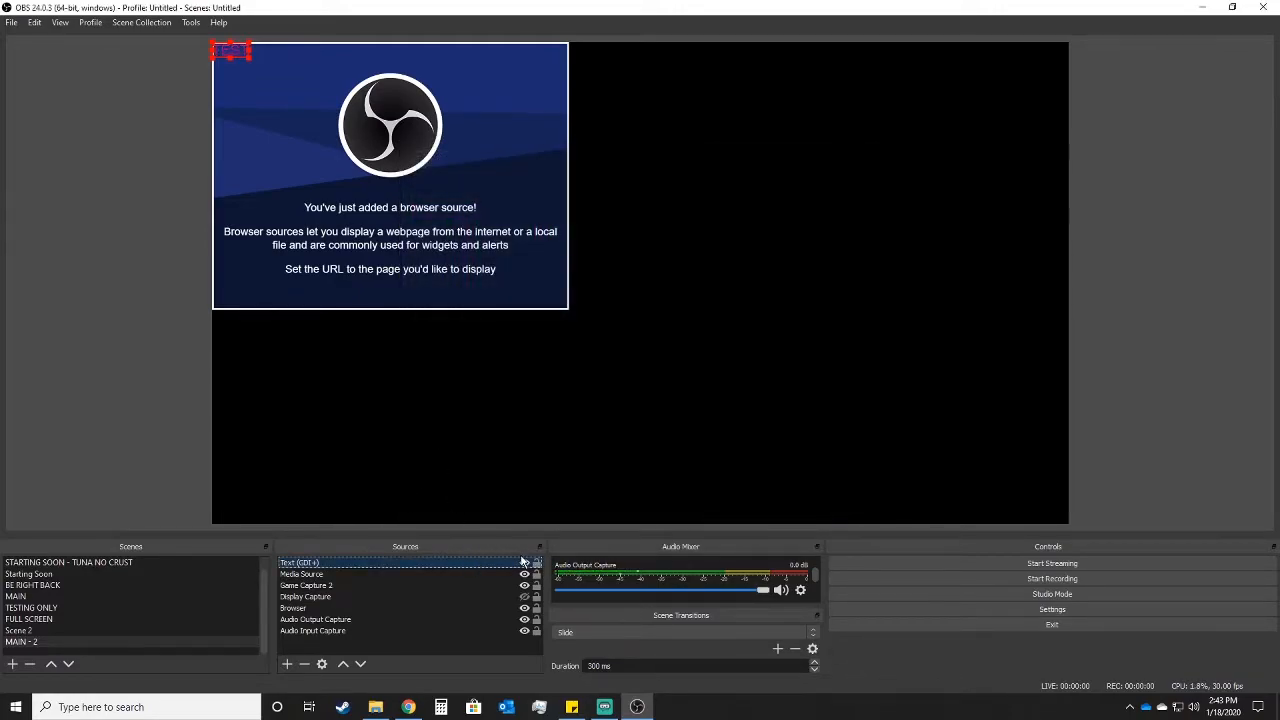
Step: Move the TEST text off the browser source to the empty area near the middle of the canvas
{"action": "left_click", "coordinate": [225, 48]}
{"action": "left_click", "coordinate": [237, 49]}
{"action": "left_click", "coordinate": [229, 51]}
{"action": "left_click_drag", "start_coordinate": [229, 51], "coordinate": [619, 259]}
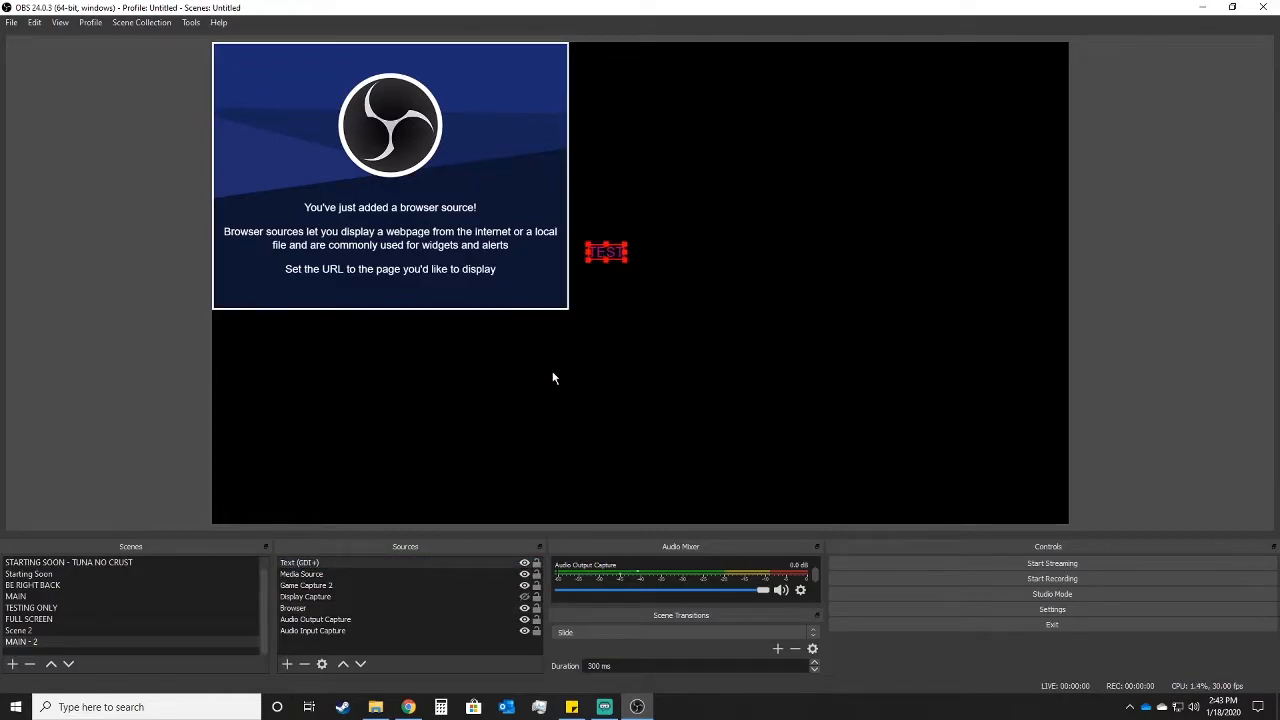
Step: Hide the Browser source and enlarge the TEST text to about seven times its size
{"action": "left_click", "coordinate": [524, 607]}
{"action": "left_click_drag", "start_coordinate": [625, 260], "coordinate": [827, 364]}
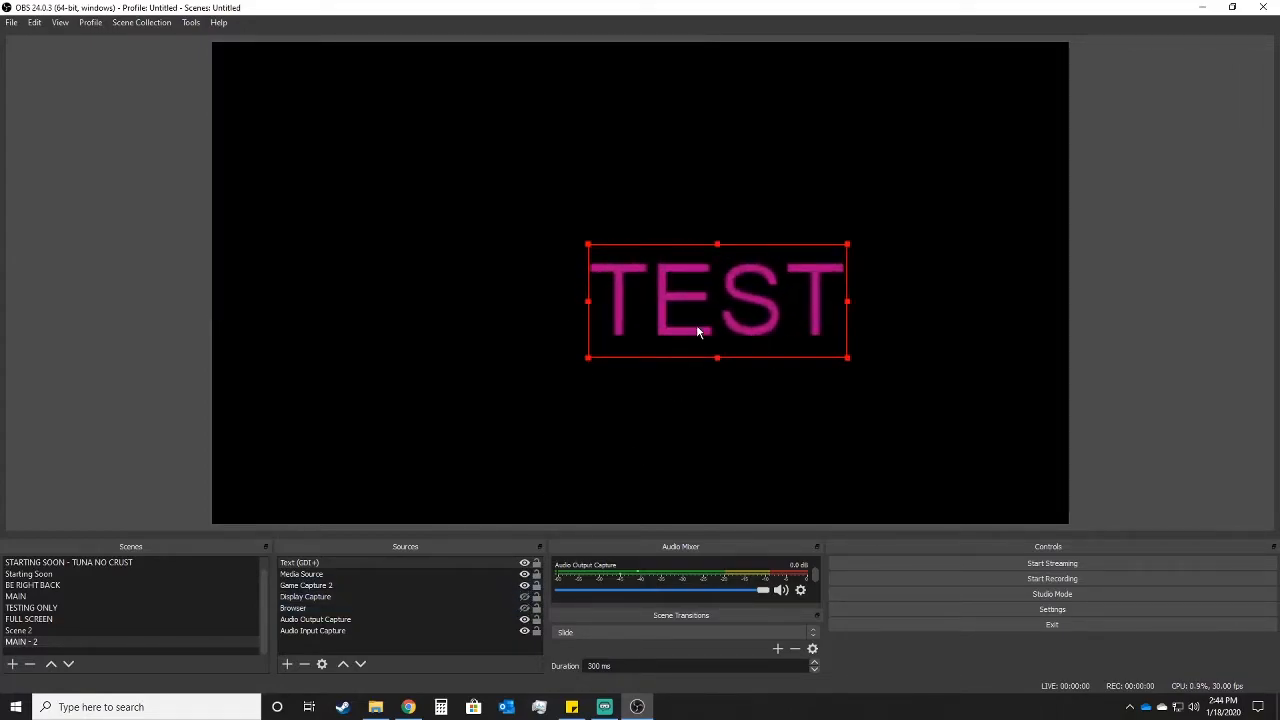
Step: Reopen the text source's properties to examine the opacity, gradient, background, alignment, outline and text extents options
{"action": "double_click", "coordinate": [347, 563]}
{"action": "scroll", "coordinate": [601, 448], "scroll_direction": "down", "scroll_amount": 2}
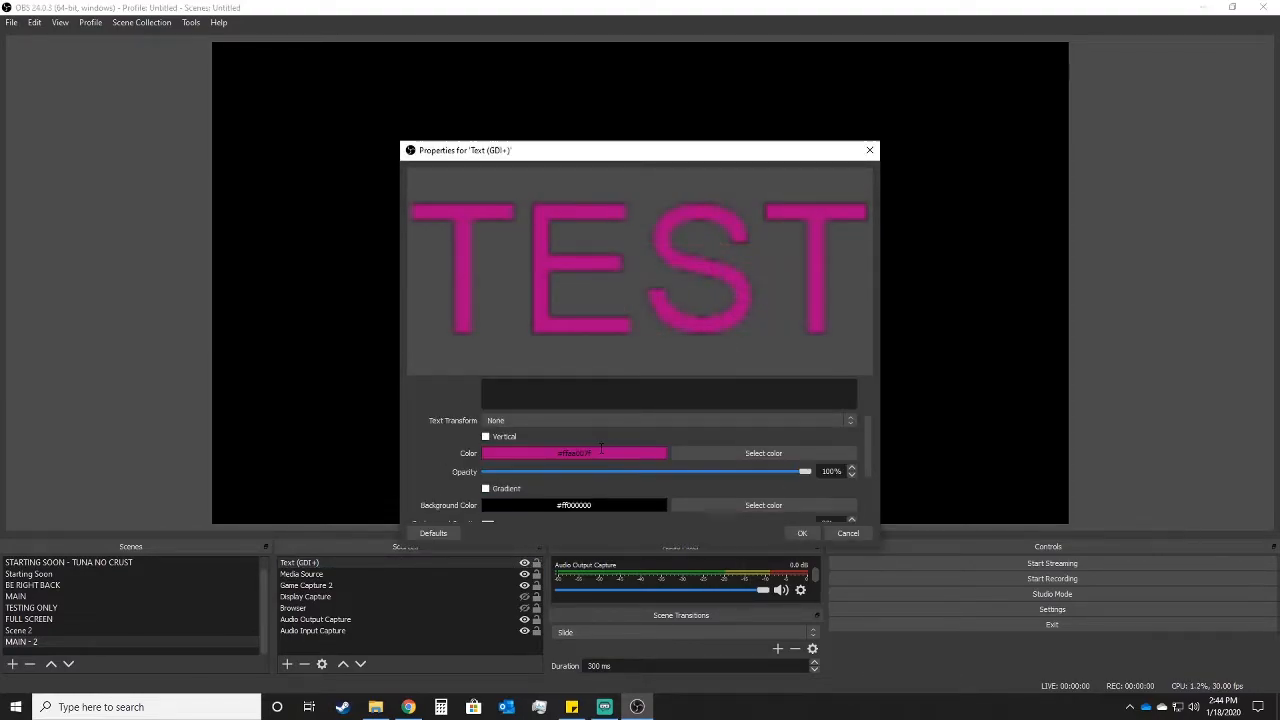
{"action": "scroll", "coordinate": [692, 484], "scroll_direction": "down", "scroll_amount": 1}
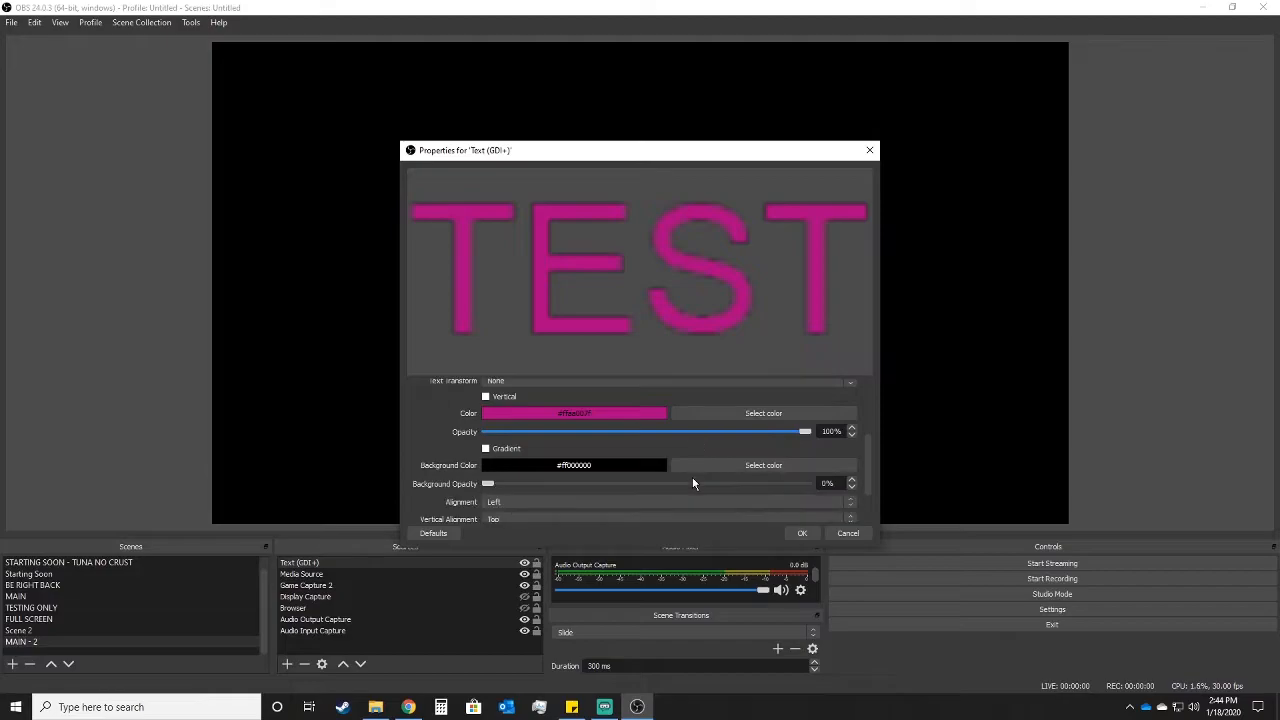
{"action": "scroll", "coordinate": [692, 477], "scroll_direction": "down", "scroll_amount": 1}
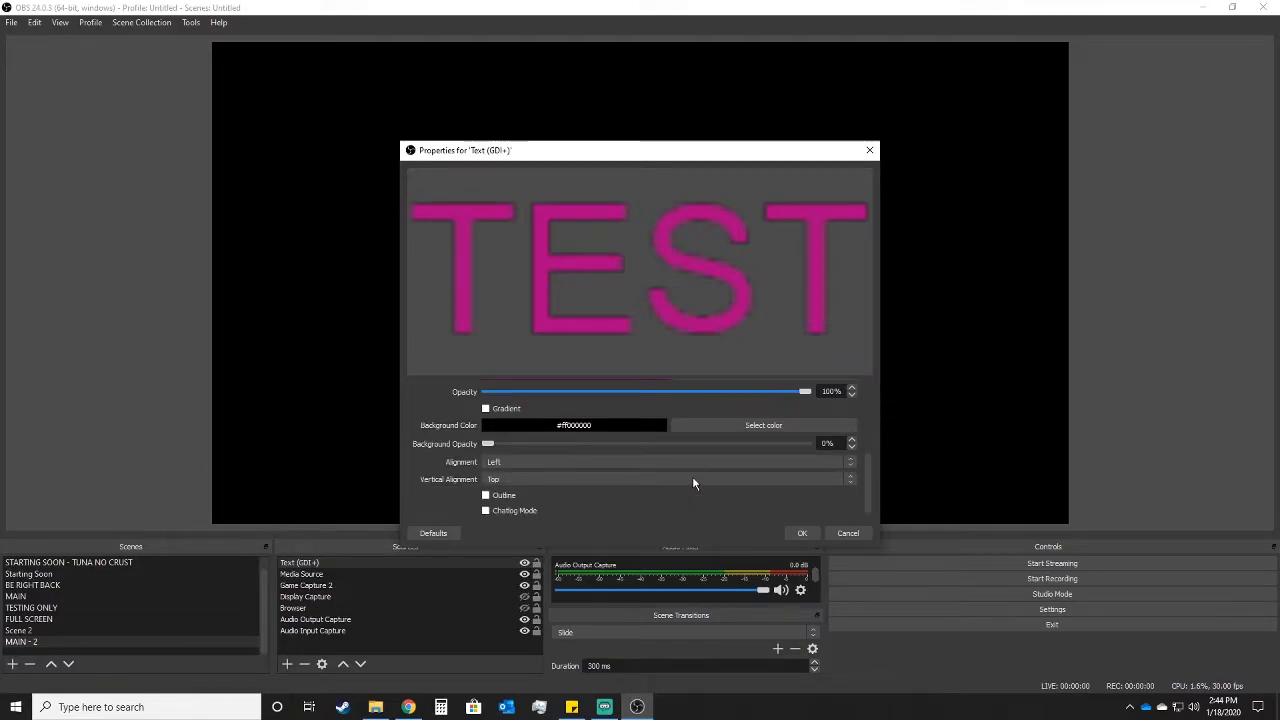
{"action": "scroll", "coordinate": [688, 476], "scroll_direction": "up", "scroll_amount": 1}
{"action": "scroll", "coordinate": [688, 483], "scroll_direction": "down", "scroll_amount": 1}
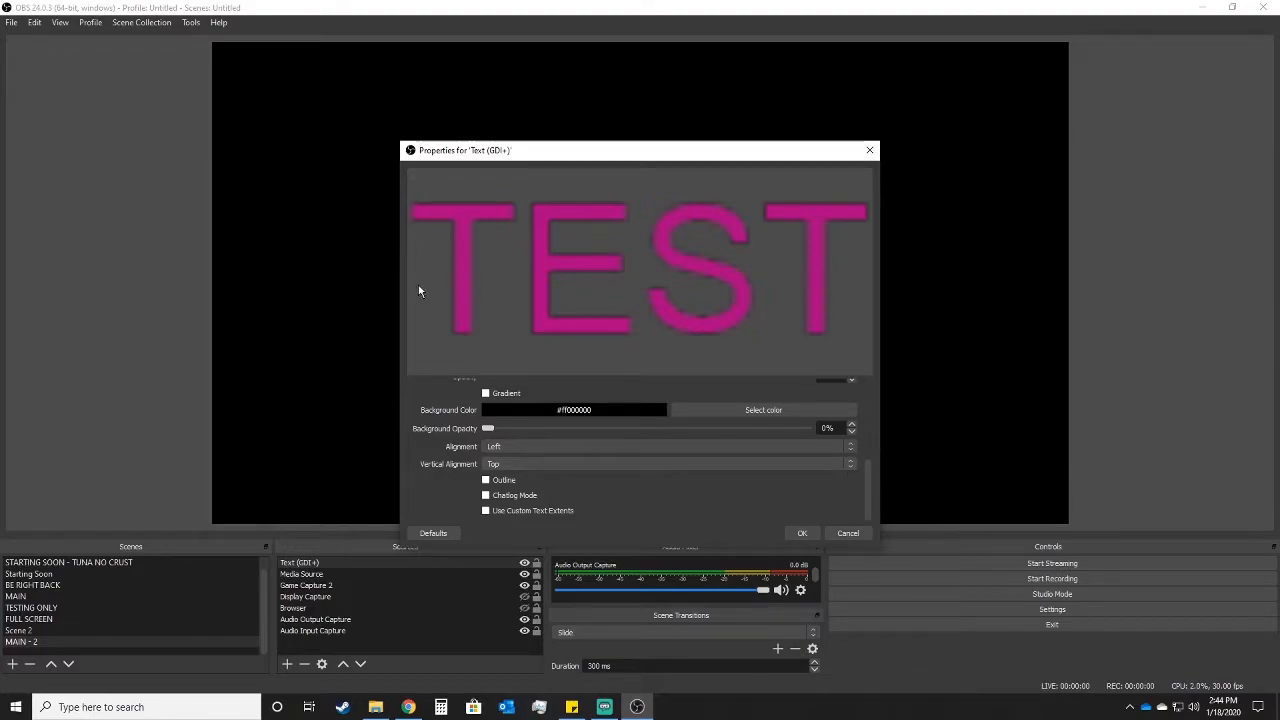
{"action": "mouse_move", "coordinate": [869, 504]}
{"action": "left_mouse_down"}
{"action": "mouse_move", "coordinate": [878, 405]}
{"action": "mouse_move", "coordinate": [859, 527]}
{"action": "left_mouse_up"}
{"action": "left_click", "coordinate": [803, 533]}
Step: Move the enlarged TEST text to the lower-right area of the canvas
{"action": "left_click_drag", "start_coordinate": [740, 317], "coordinate": [886, 386]}
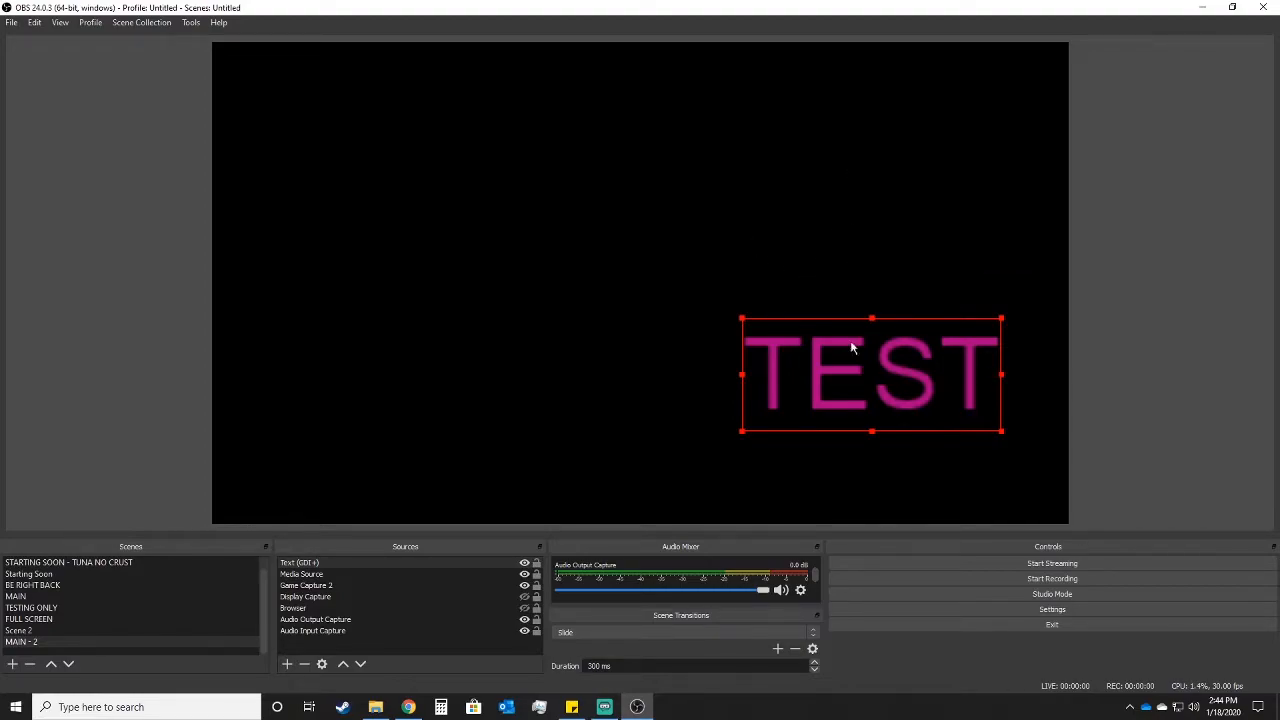
Step: Add a new VLC Video Source to the scene, leaving its playlist empty and its properties at the defaults
{"action": "left_click", "coordinate": [287, 663]}
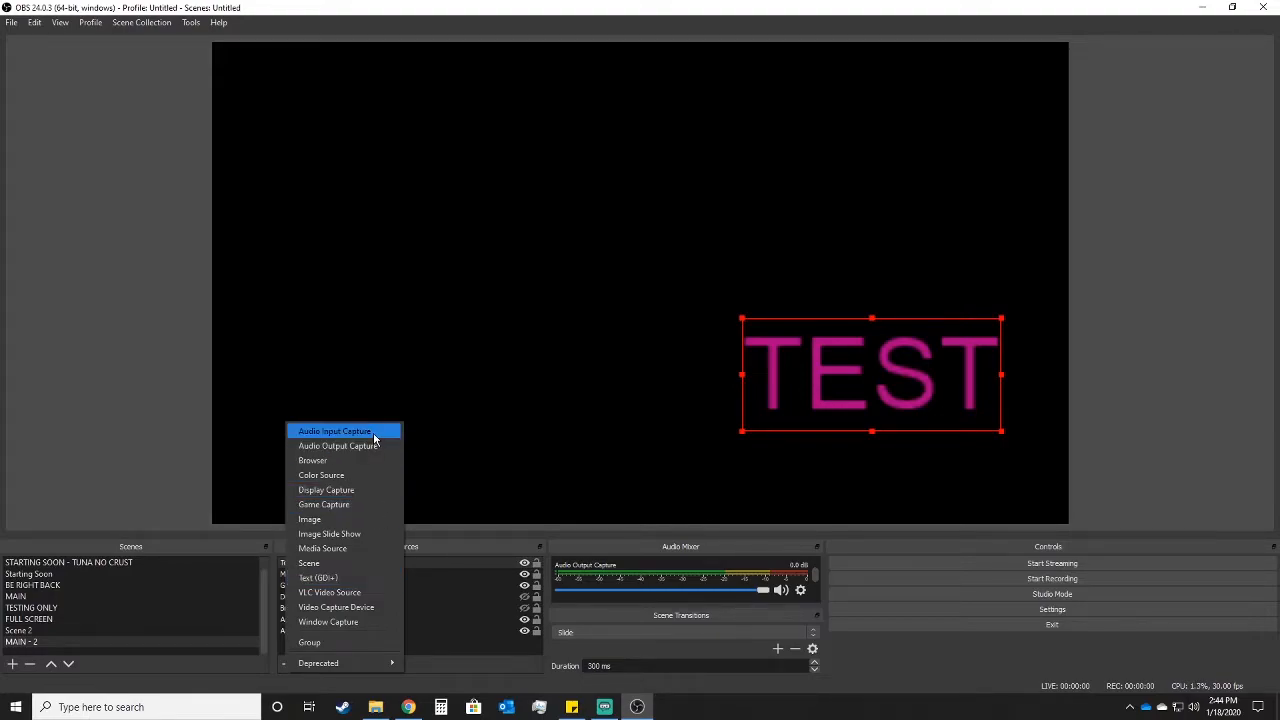
{"action": "left_click", "coordinate": [365, 595]}
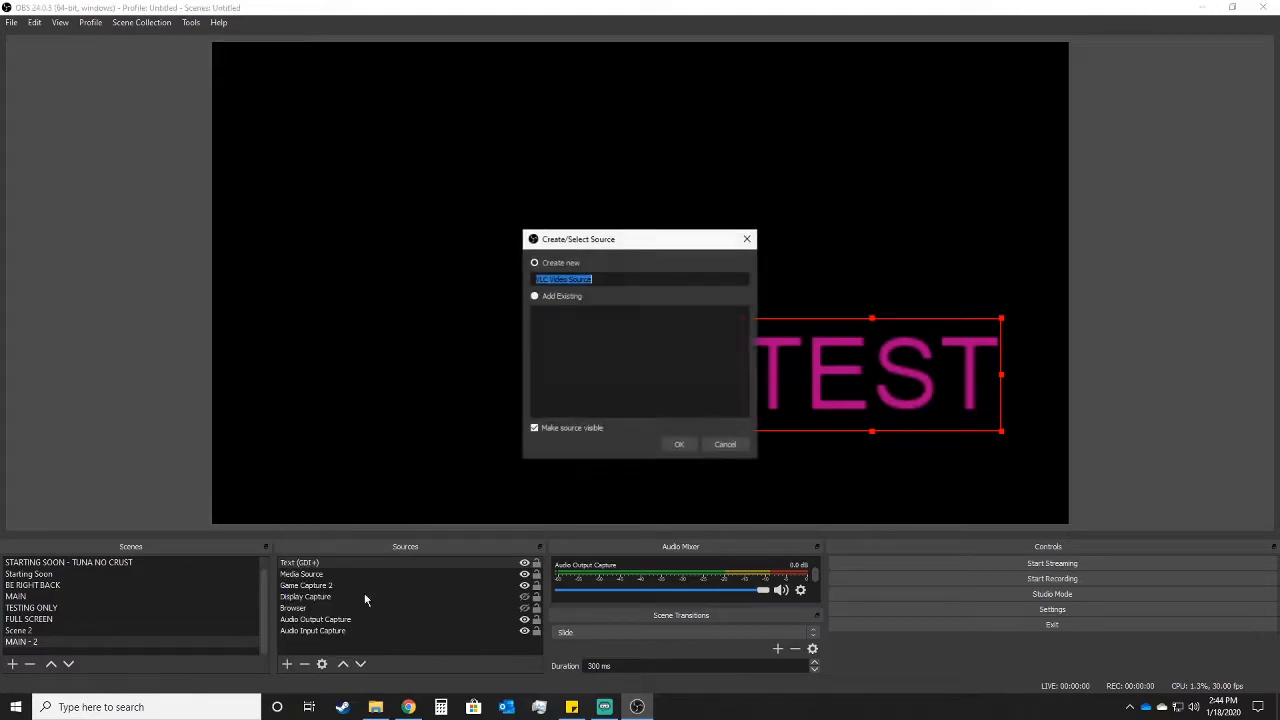
{"action": "left_click", "coordinate": [677, 444]}
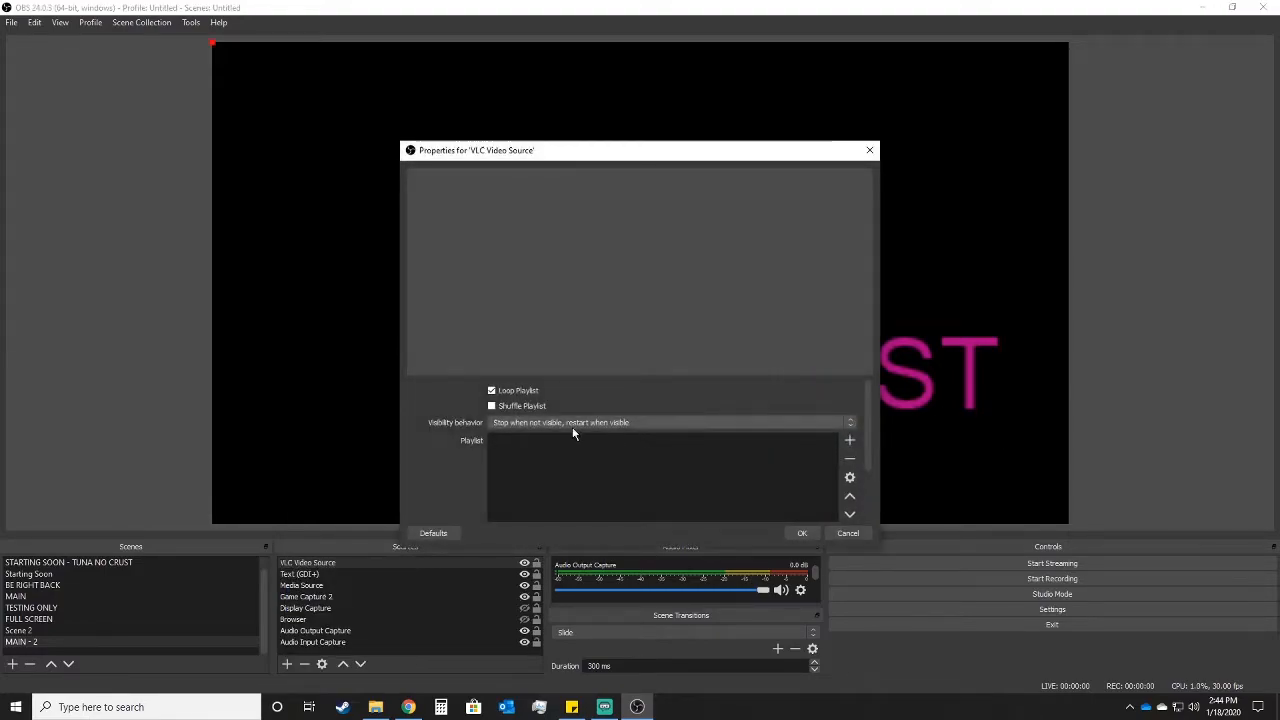
{"action": "left_click_drag", "start_coordinate": [537, 149], "coordinate": [437, 92]}
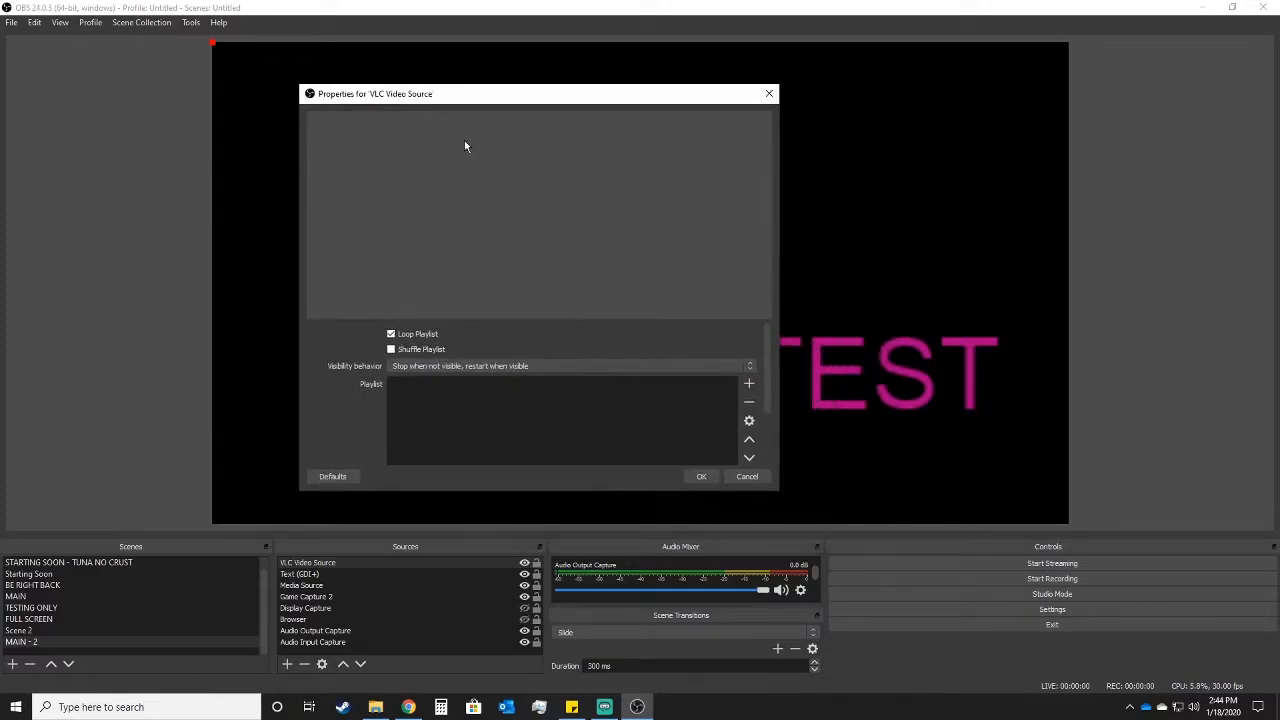
{"action": "left_click", "coordinate": [769, 95]}
Step: Add a new Window Capture source to the scene that captures the [Microsoft.Notes.exe]: Sticky Notes window
{"action": "left_click", "coordinate": [287, 664]}
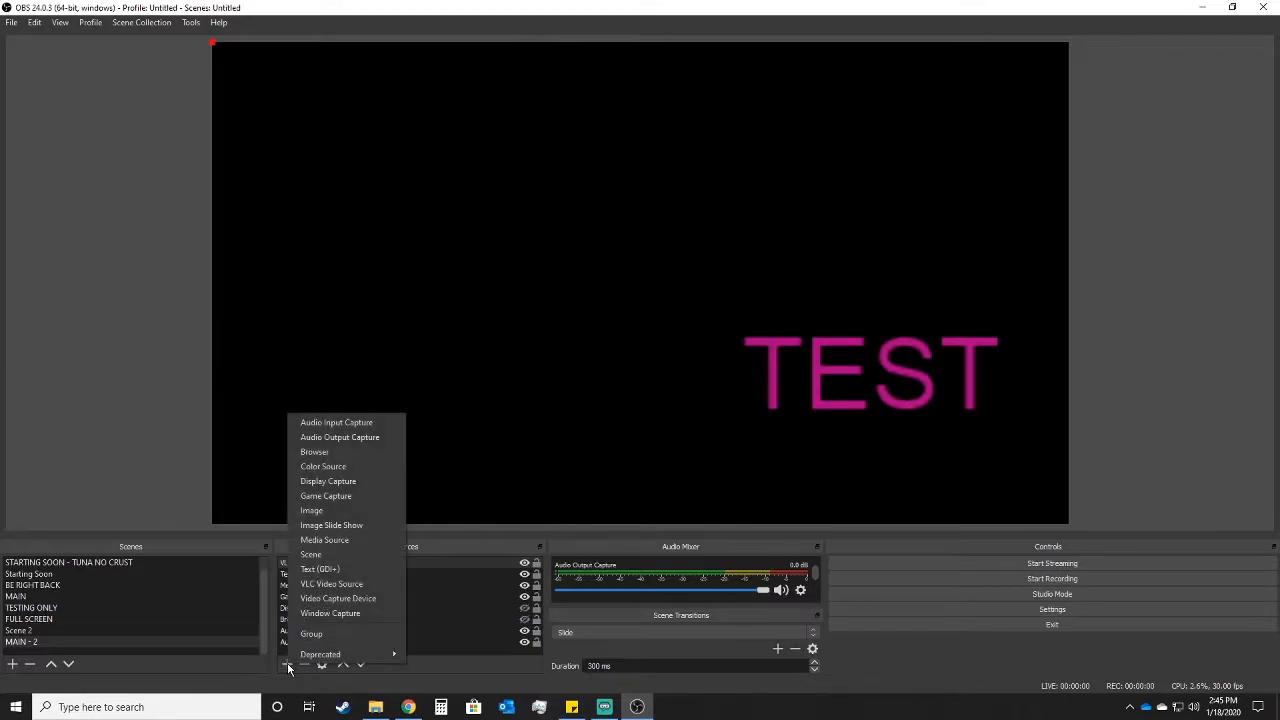
{"action": "left_click", "coordinate": [327, 612]}
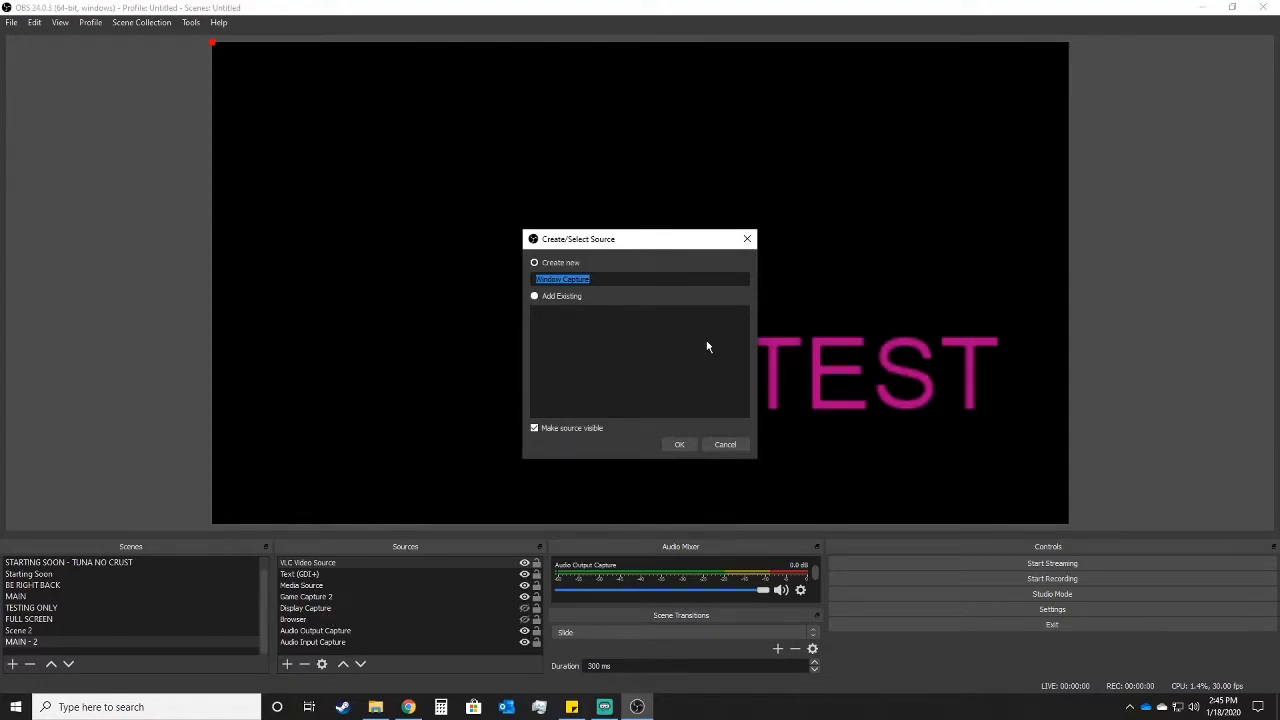
{"action": "left_click", "coordinate": [688, 441]}
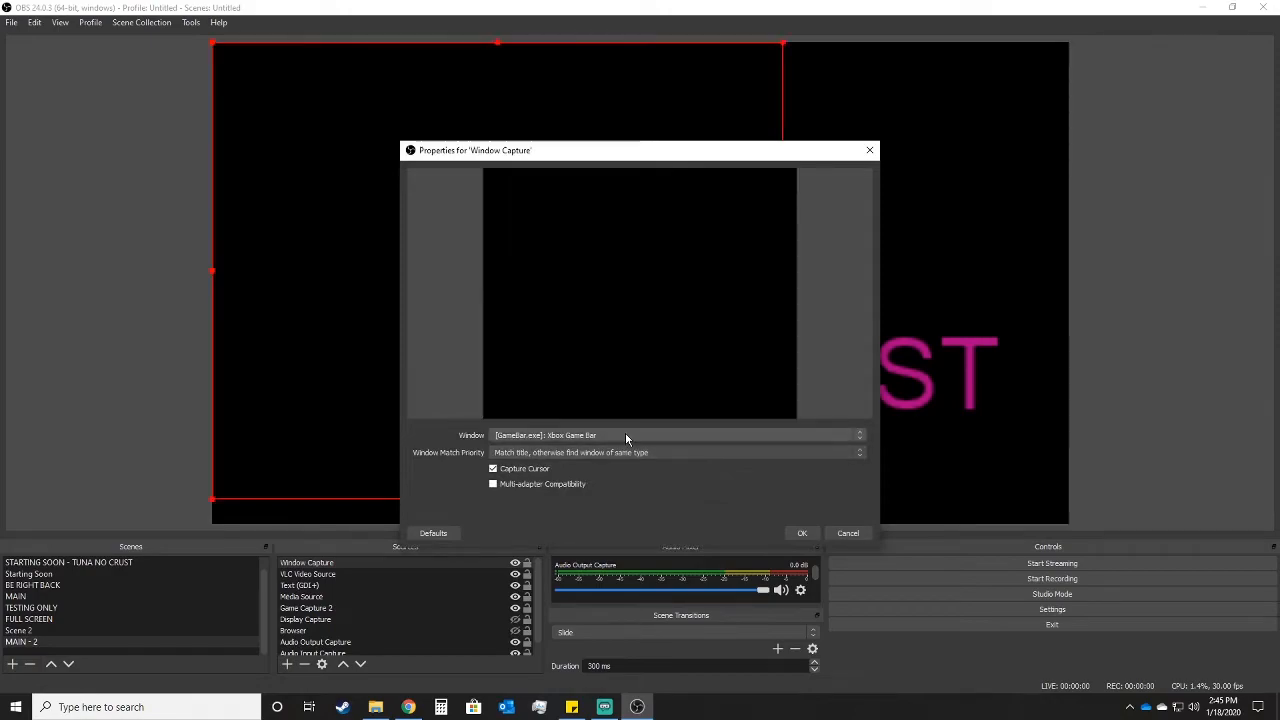
{"action": "left_click", "coordinate": [625, 435]}
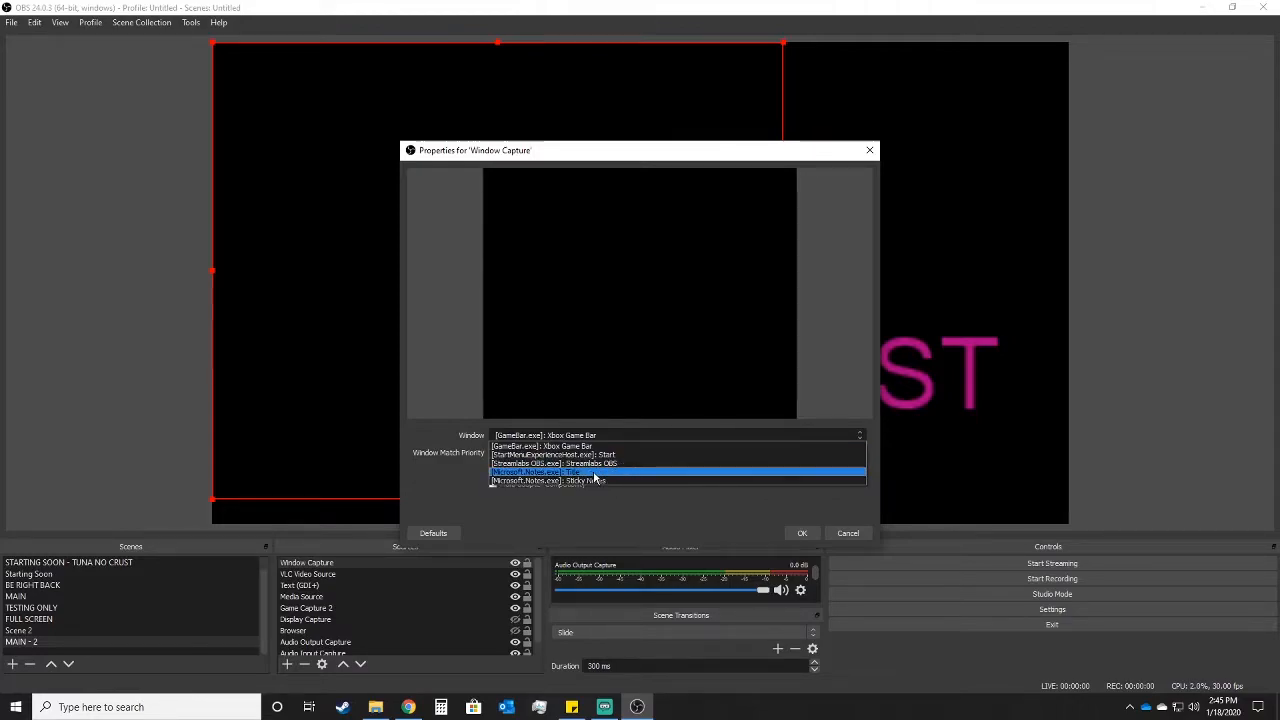
{"action": "left_click", "coordinate": [601, 471]}
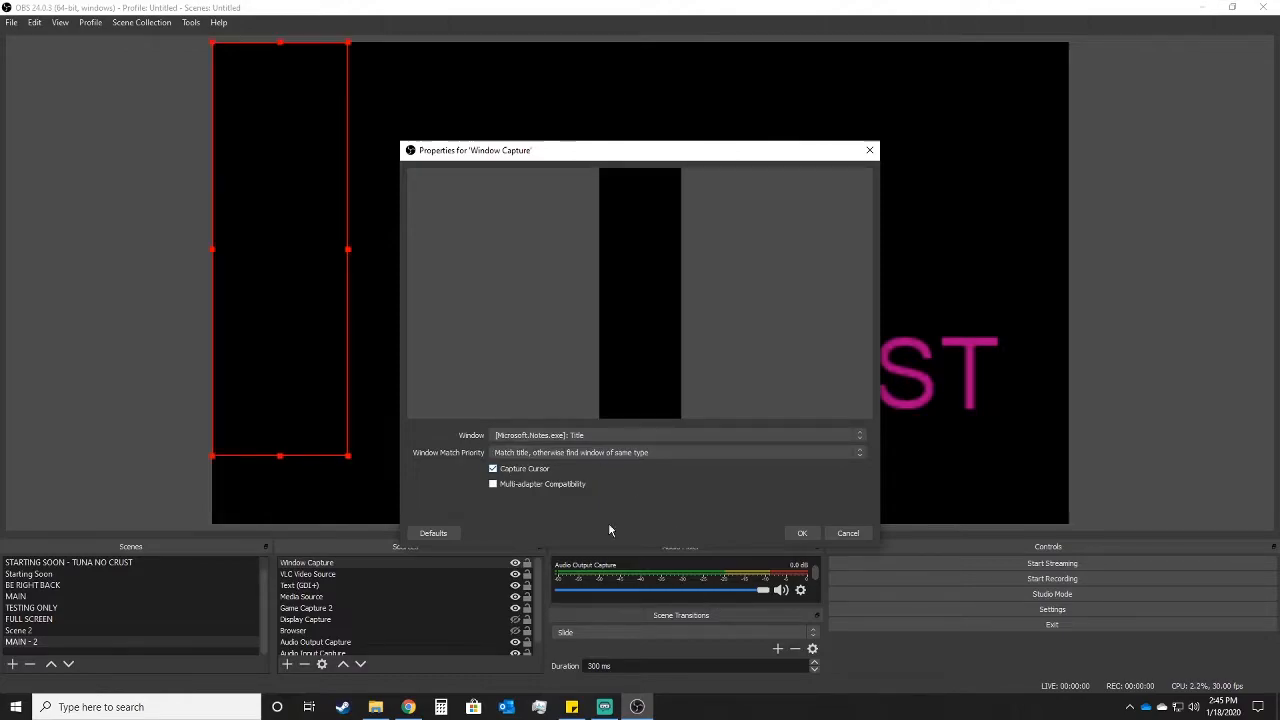
{"action": "left_click", "coordinate": [591, 436]}
{"action": "left_click", "coordinate": [581, 482]}
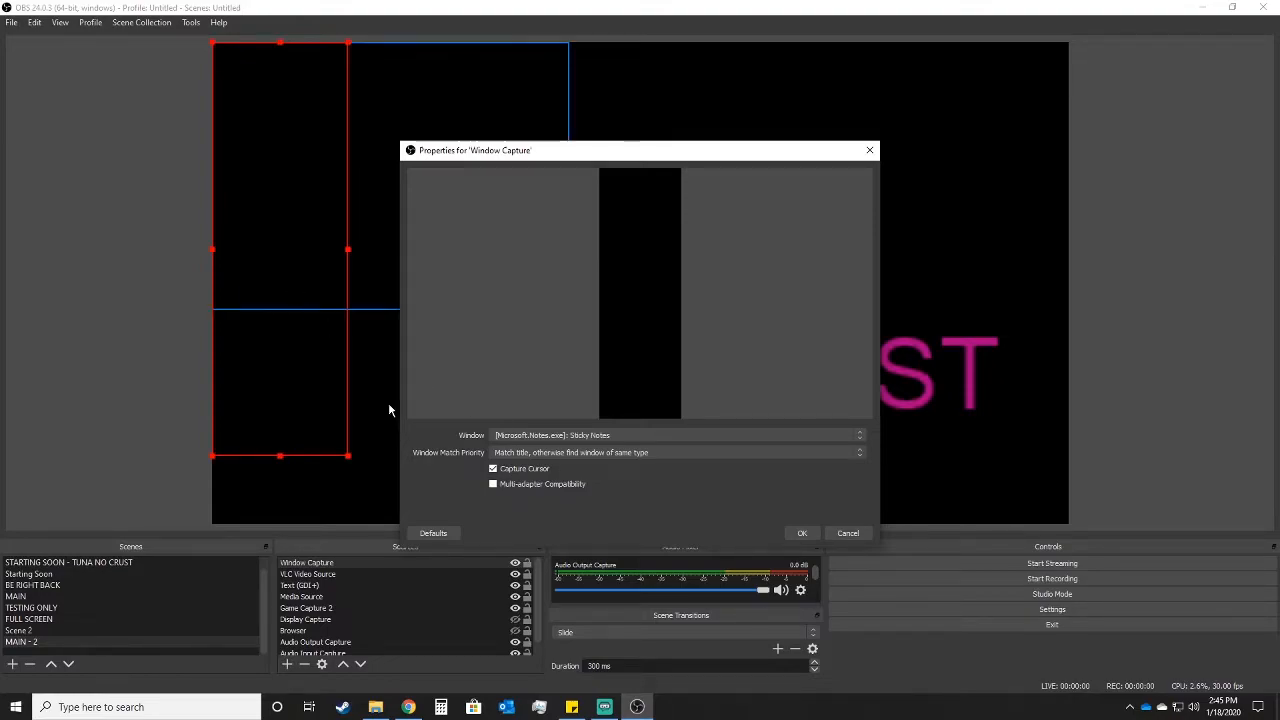
{"action": "left_click", "coordinate": [801, 533]}
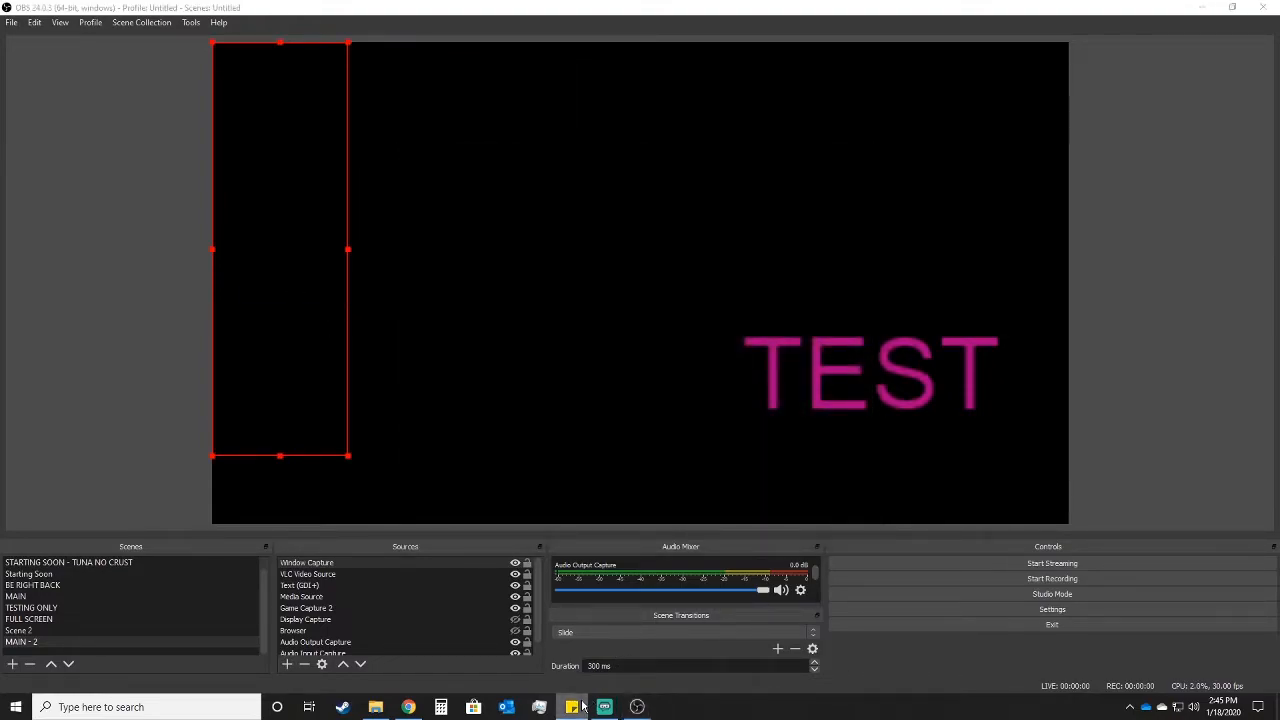
Step: Move the window capture slightly right and down from the canvas's upper-left corner
{"action": "left_click", "coordinate": [265, 257]}
{"action": "left_click", "coordinate": [306, 343]}
{"action": "left_click_drag", "start_coordinate": [306, 343], "coordinate": [352, 290]}
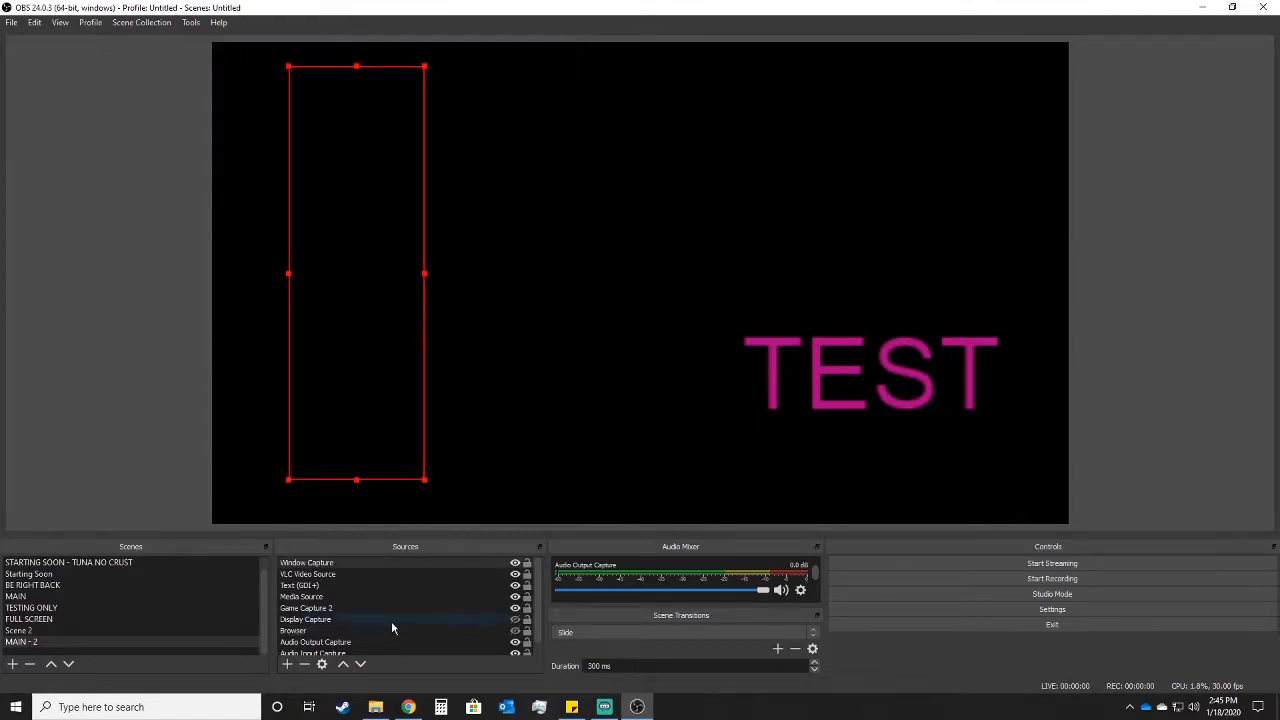
{"action": "left_click", "coordinate": [287, 664]}
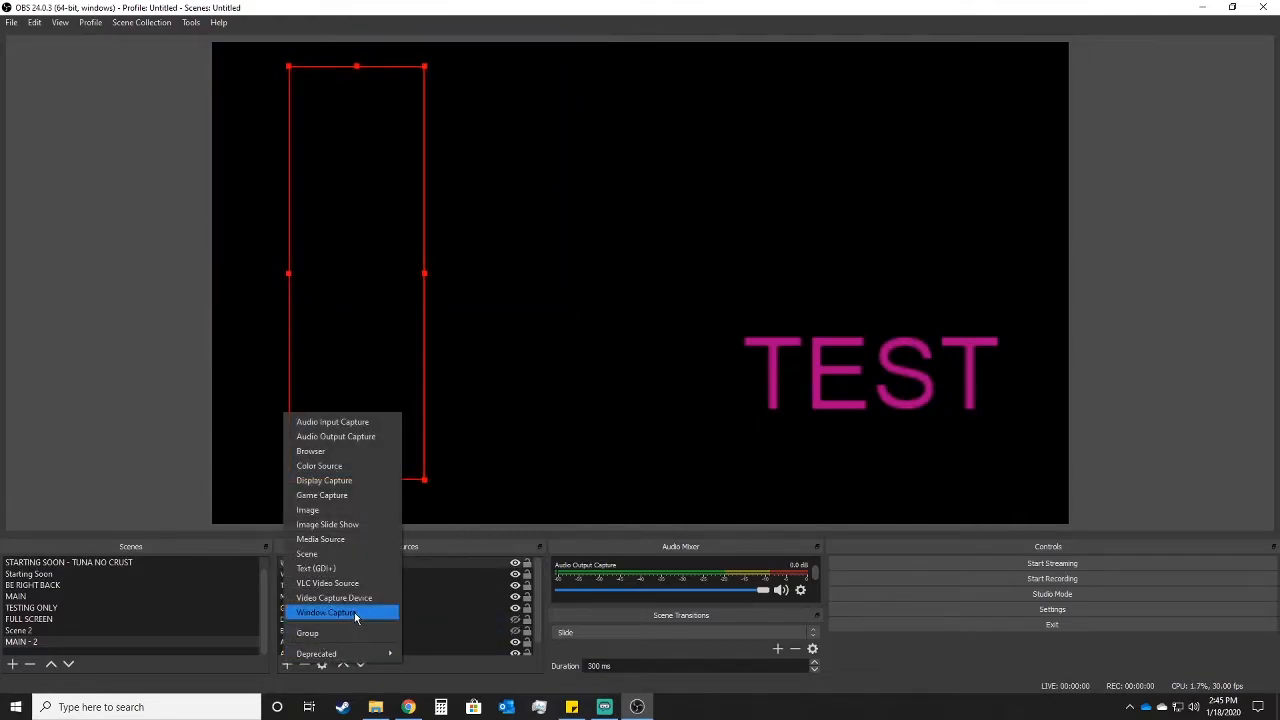
{"action": "left_click", "coordinate": [437, 592]}
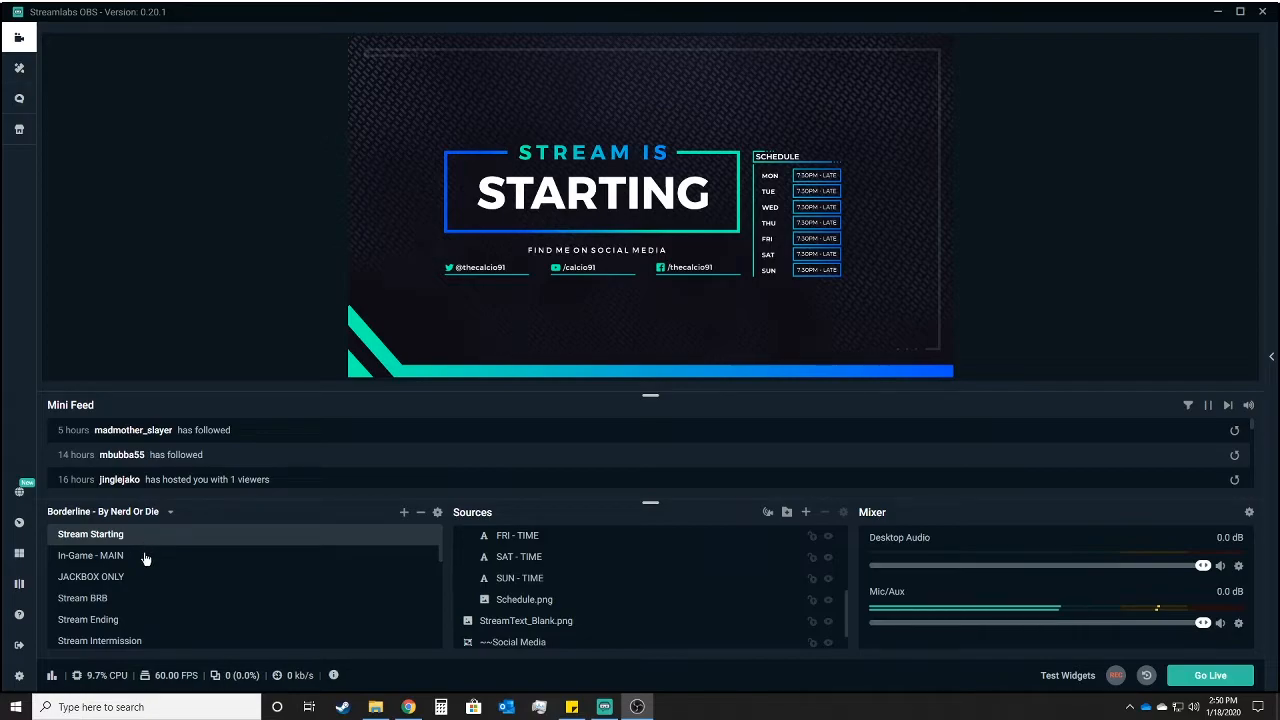
Step: In Streamlabs OBS, look through the scenes from In-Game - MAIN to JUST CHATTING NEW, then return to Stream Starting
{"action": "left_click", "coordinate": [143, 560]}
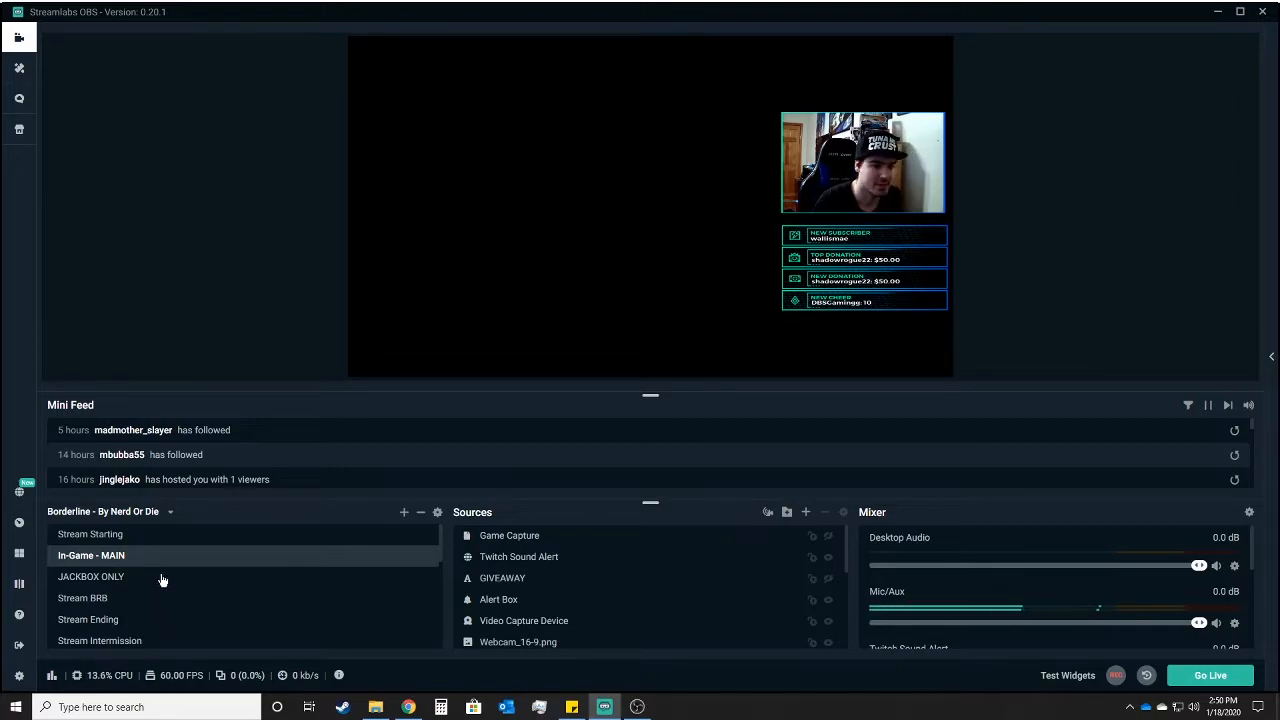
{"action": "left_click", "coordinate": [160, 578]}
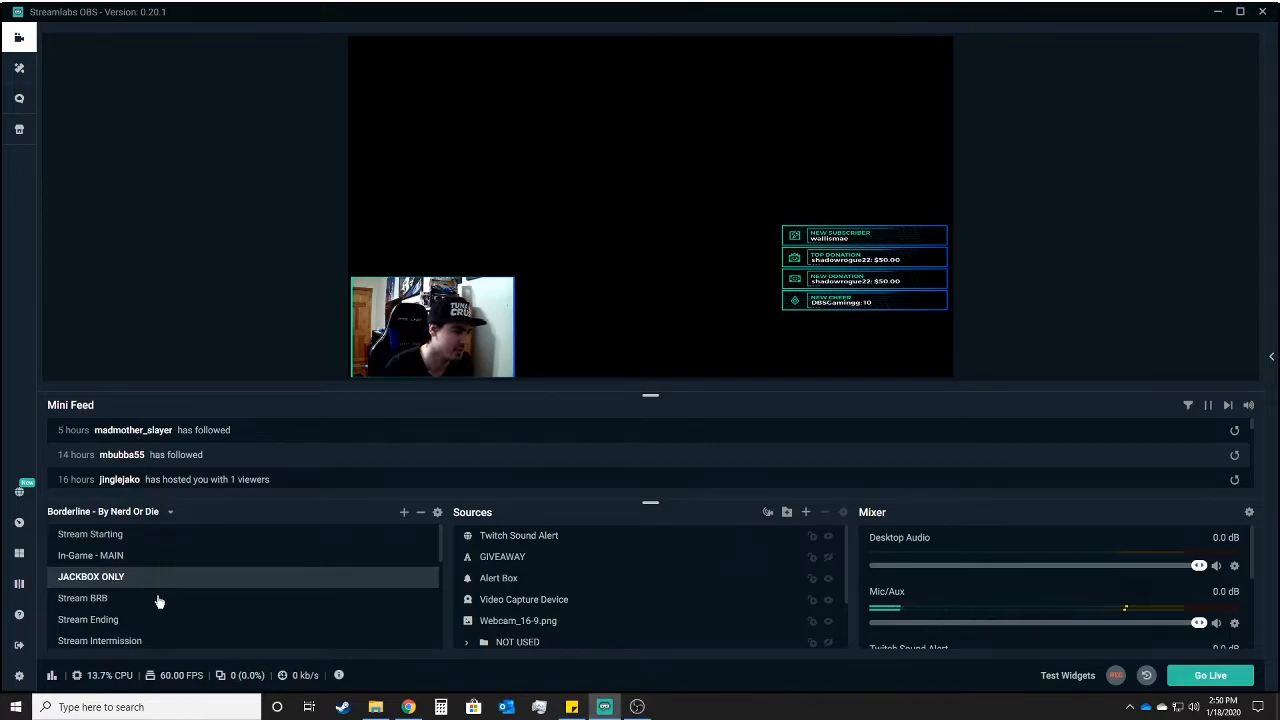
{"action": "left_click", "coordinate": [155, 599]}
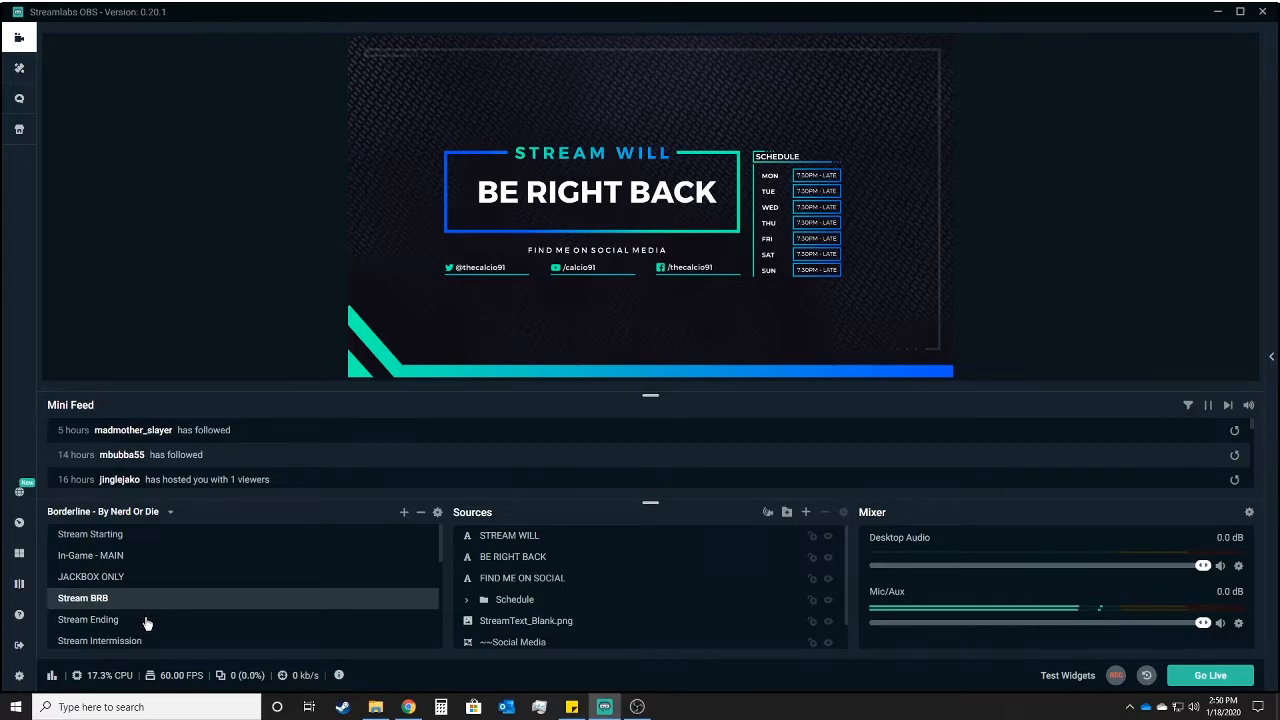
{"action": "left_click", "coordinate": [146, 621]}
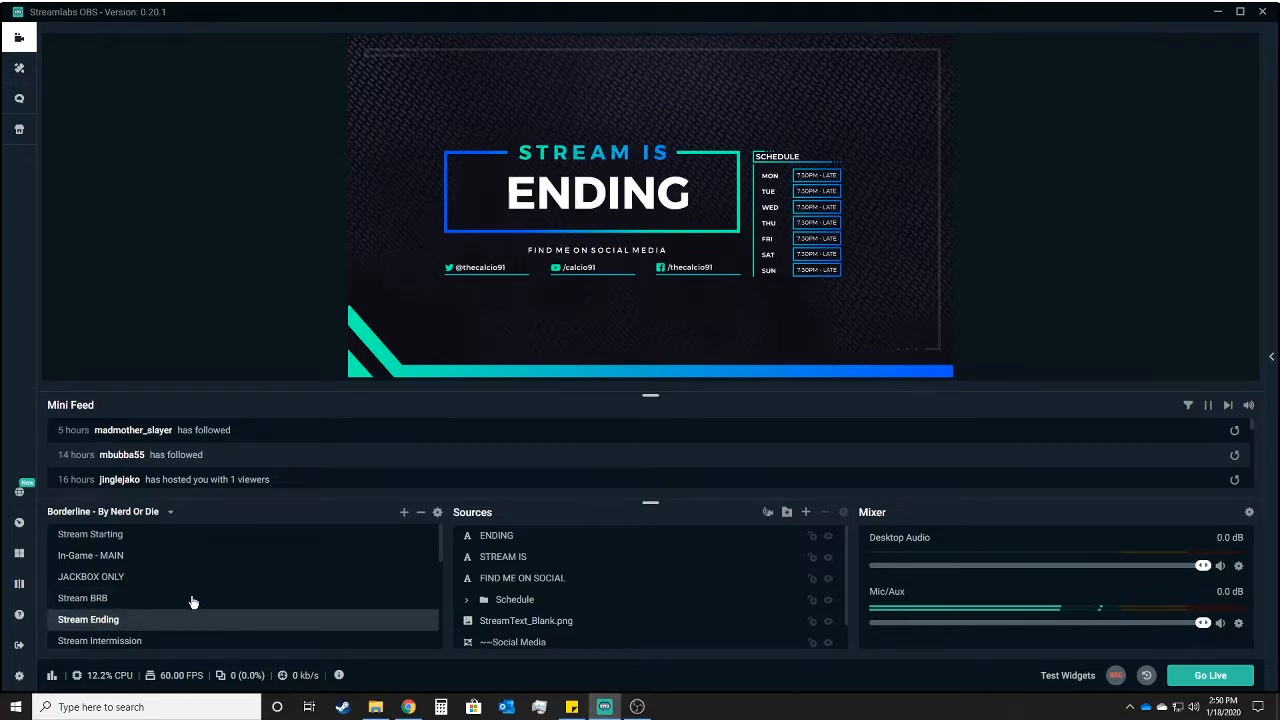
{"action": "scroll", "coordinate": [190, 600], "scroll_direction": "down", "scroll_amount": 1}
{"action": "left_click", "coordinate": [178, 584]}
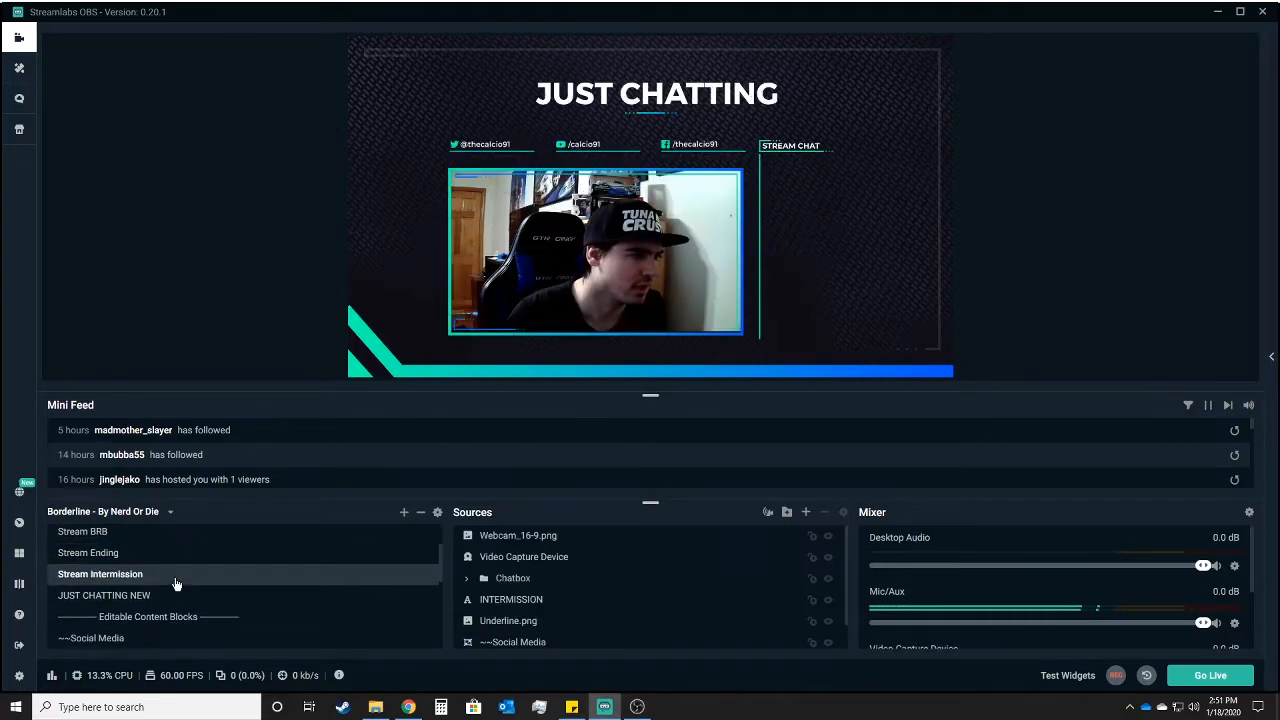
{"action": "left_click", "coordinate": [171, 596]}
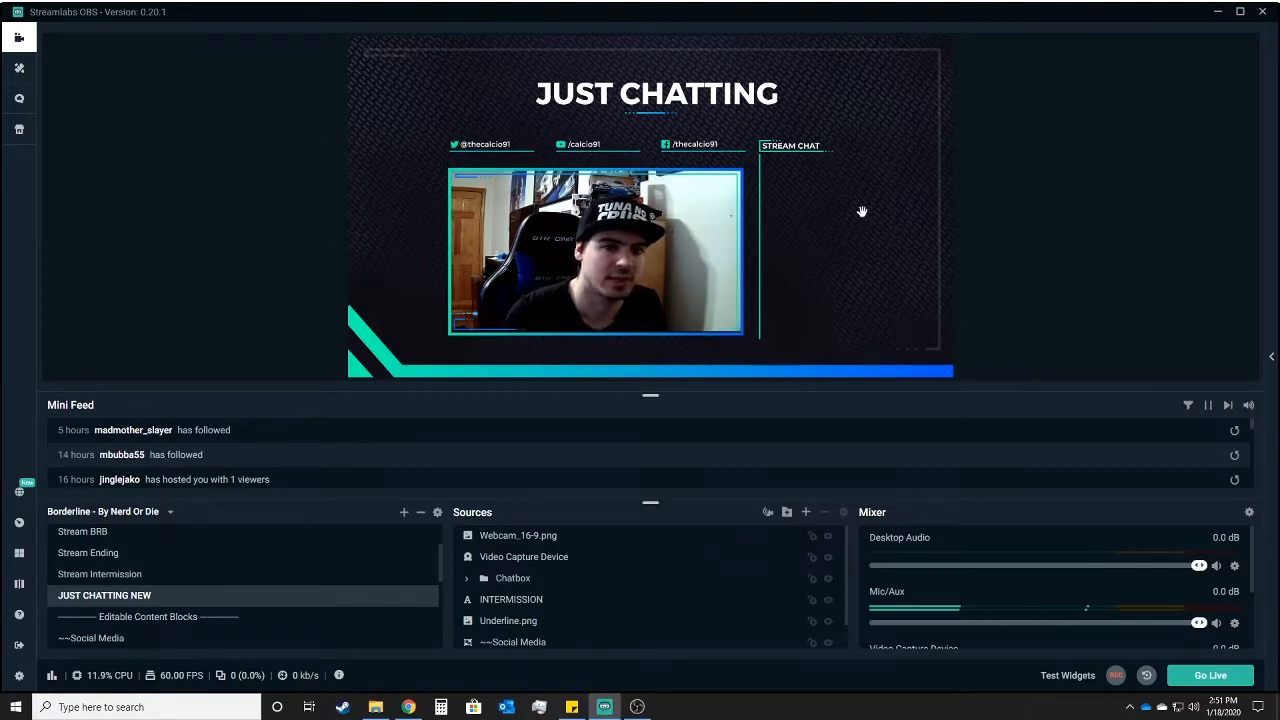
{"action": "scroll", "coordinate": [212, 582], "scroll_direction": "down", "scroll_amount": 5}
{"action": "scroll", "coordinate": [213, 576], "scroll_direction": "down", "scroll_amount": 1}
{"action": "scroll", "coordinate": [336, 588], "scroll_direction": "up", "scroll_amount": 6}
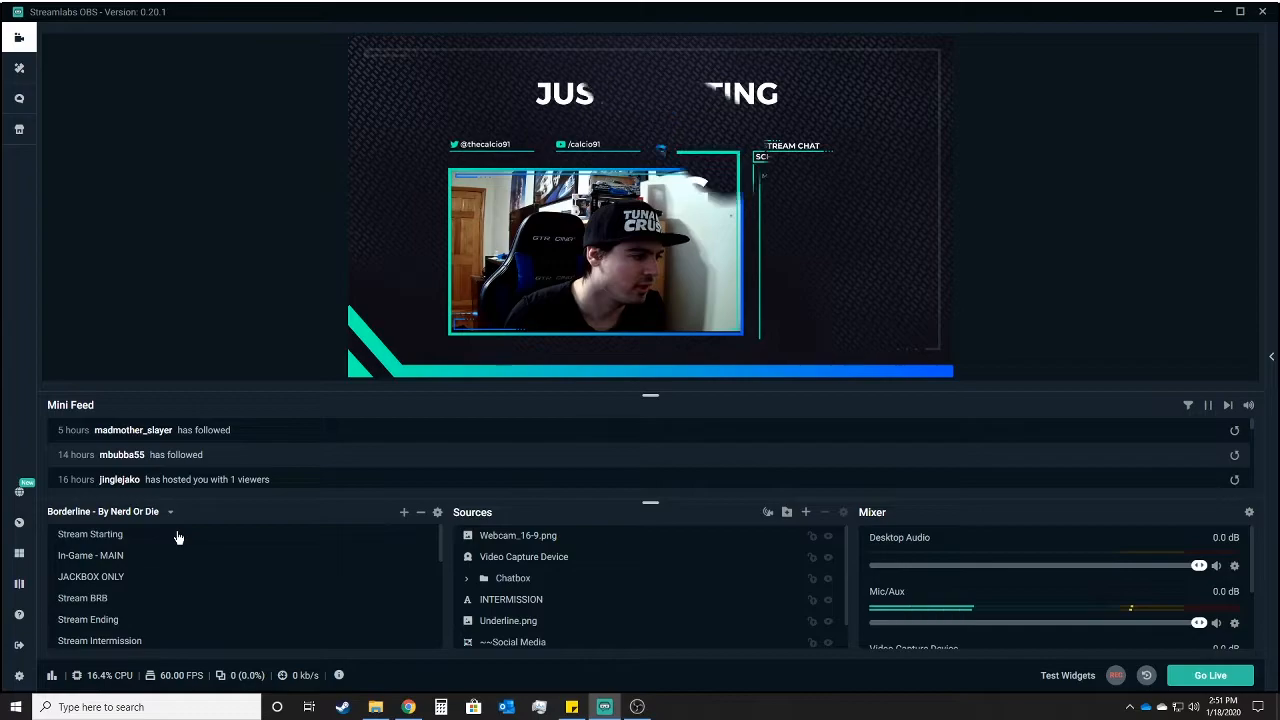
{"action": "left_click", "coordinate": [178, 534]}
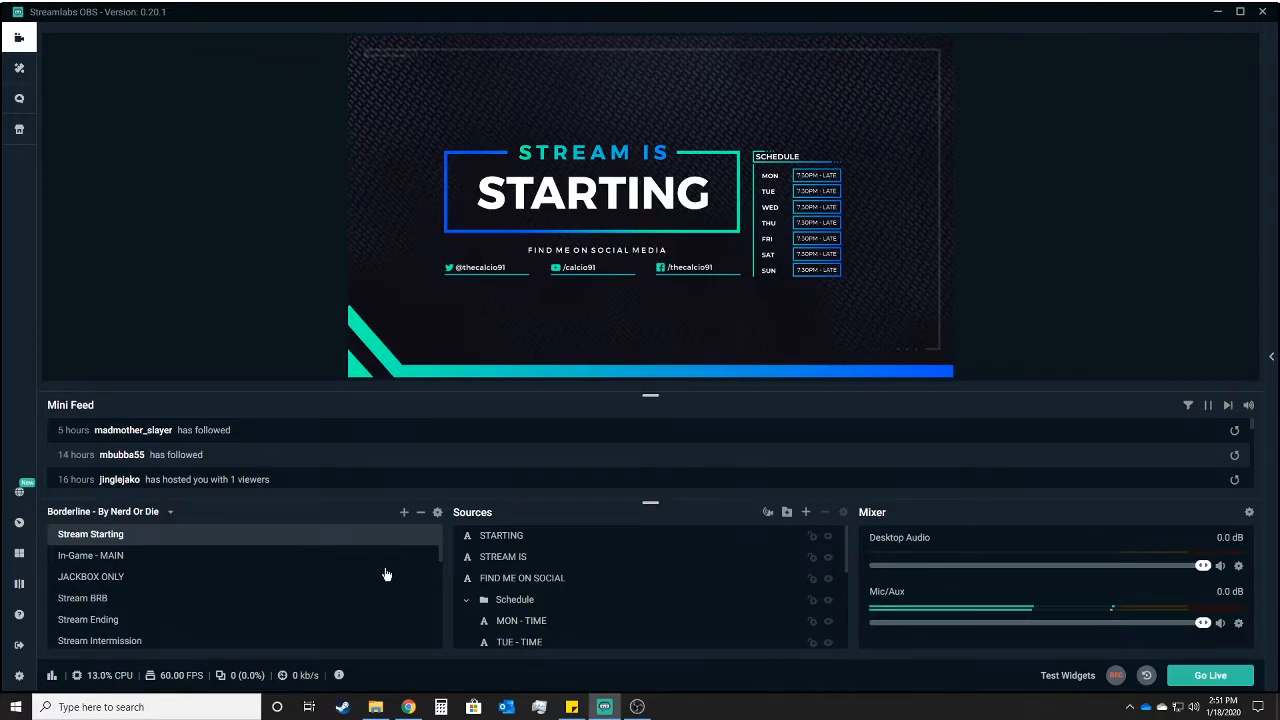
Step: Create a scene named New Scene and open the selection of source types for it
{"action": "left_click", "coordinate": [404, 511]}
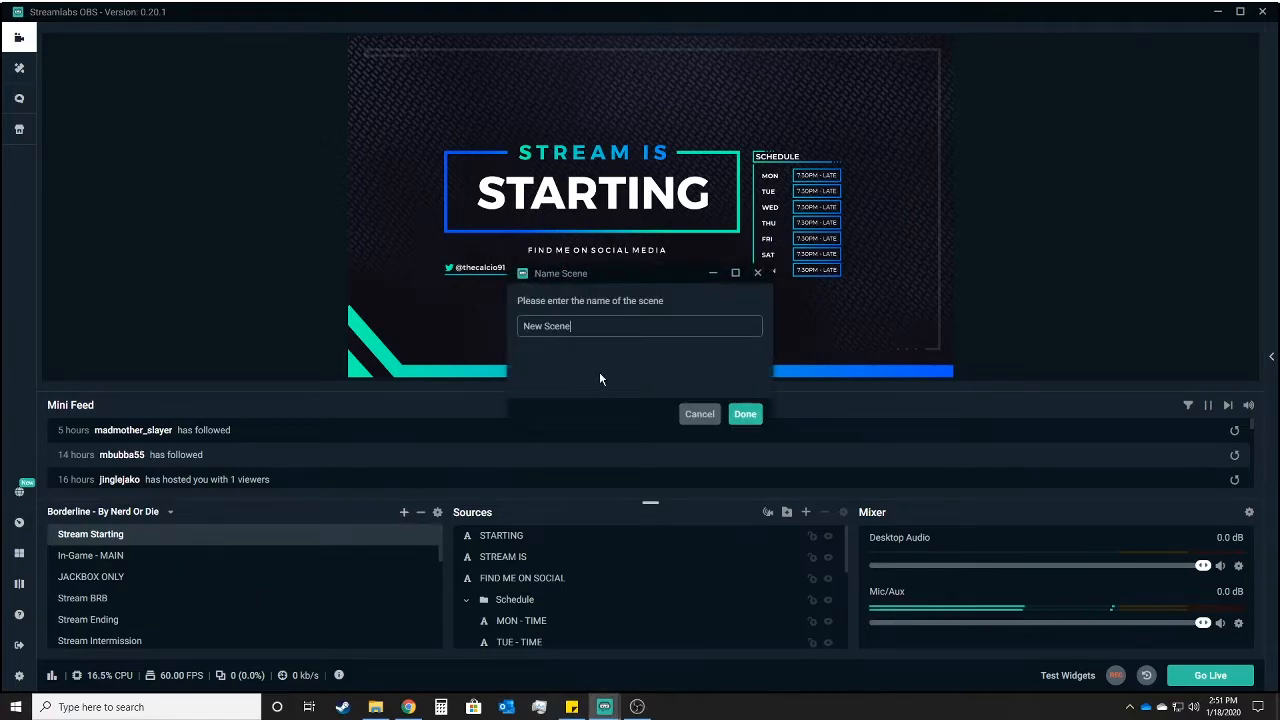
{"action": "left_click", "coordinate": [745, 414]}
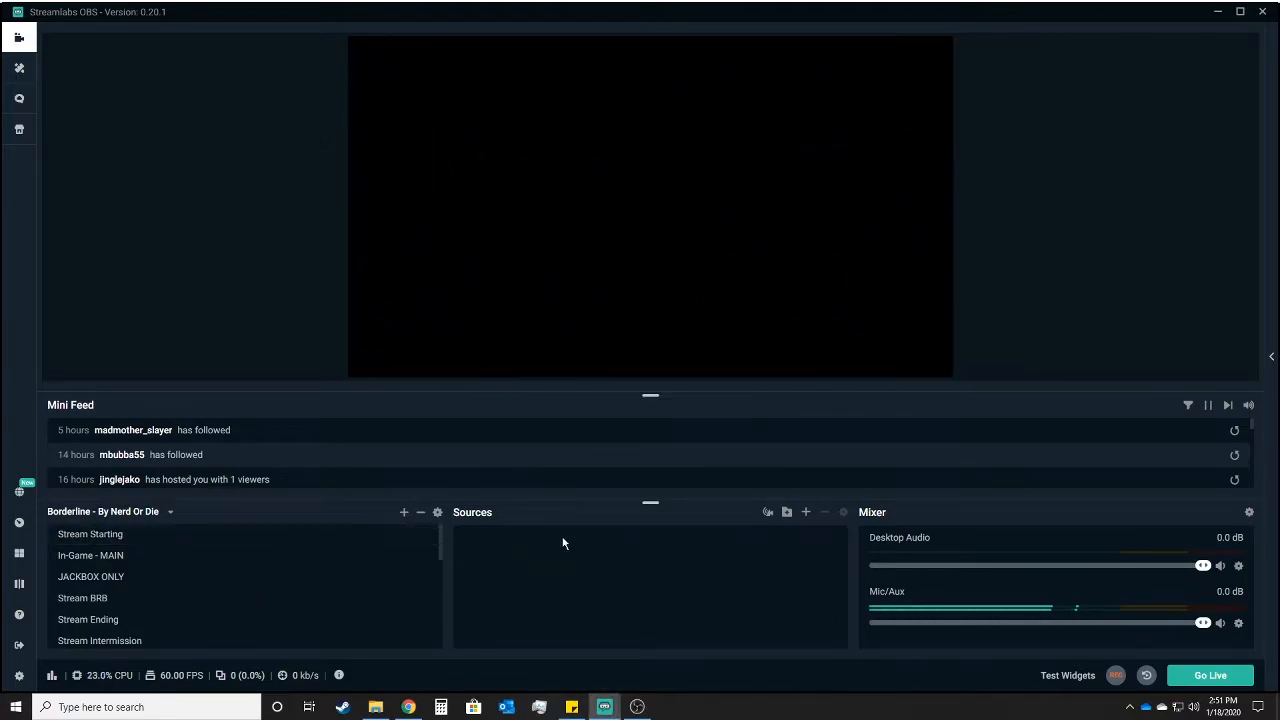
{"action": "left_click", "coordinate": [805, 513]}
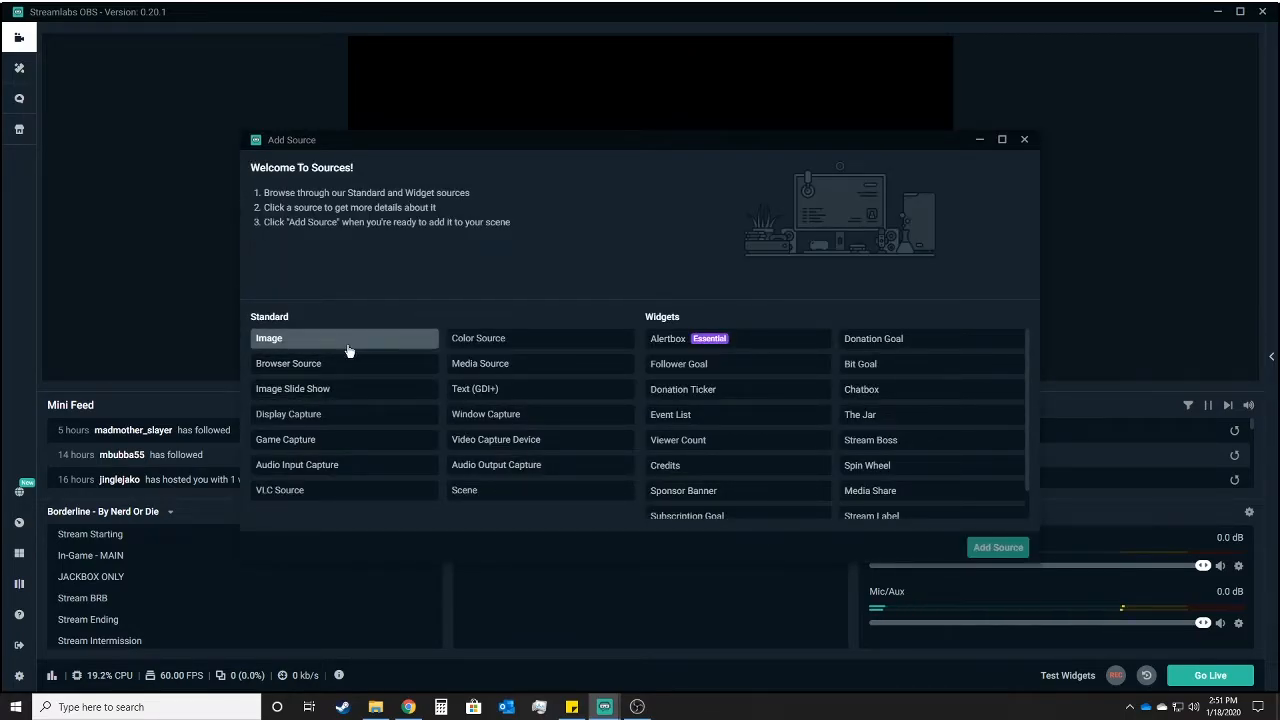
Step: Review the descriptions of the Image, Browser Source, Image Slide Show, Display Capture, Game Capture, Audio Input Capture and Audio Output Capture sources
{"action": "left_click", "coordinate": [347, 365]}
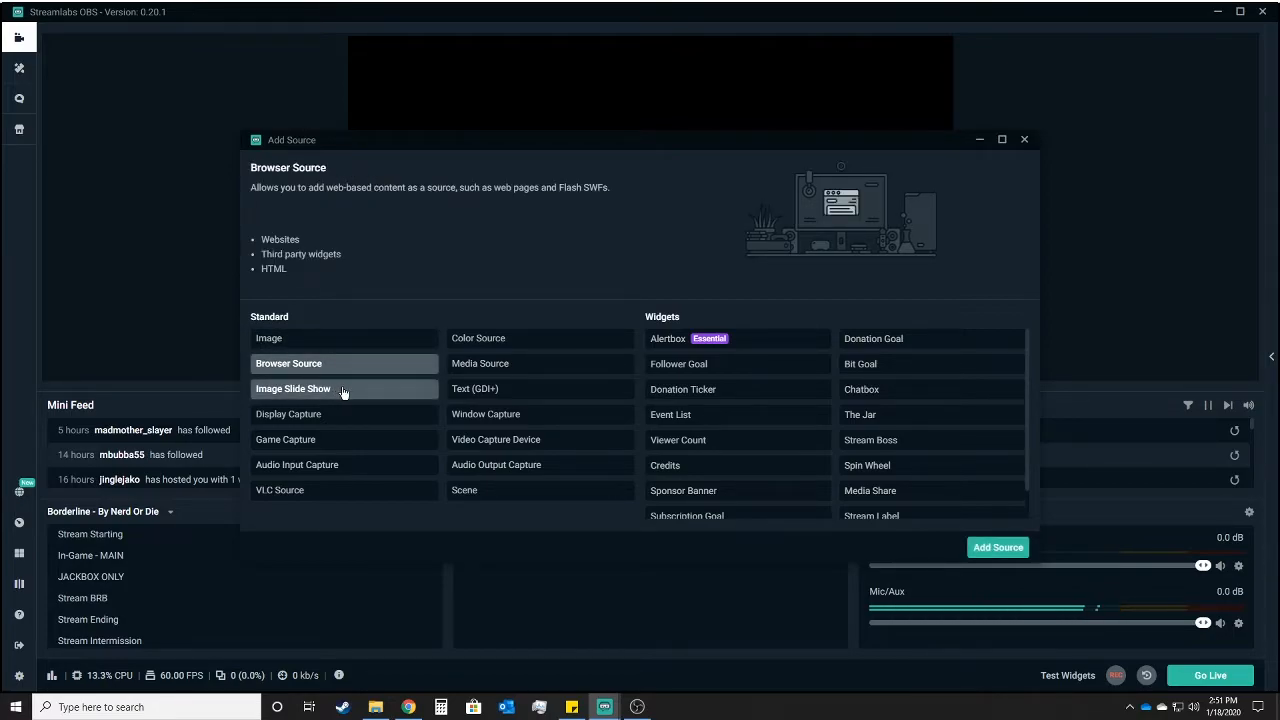
{"action": "left_click", "coordinate": [340, 390]}
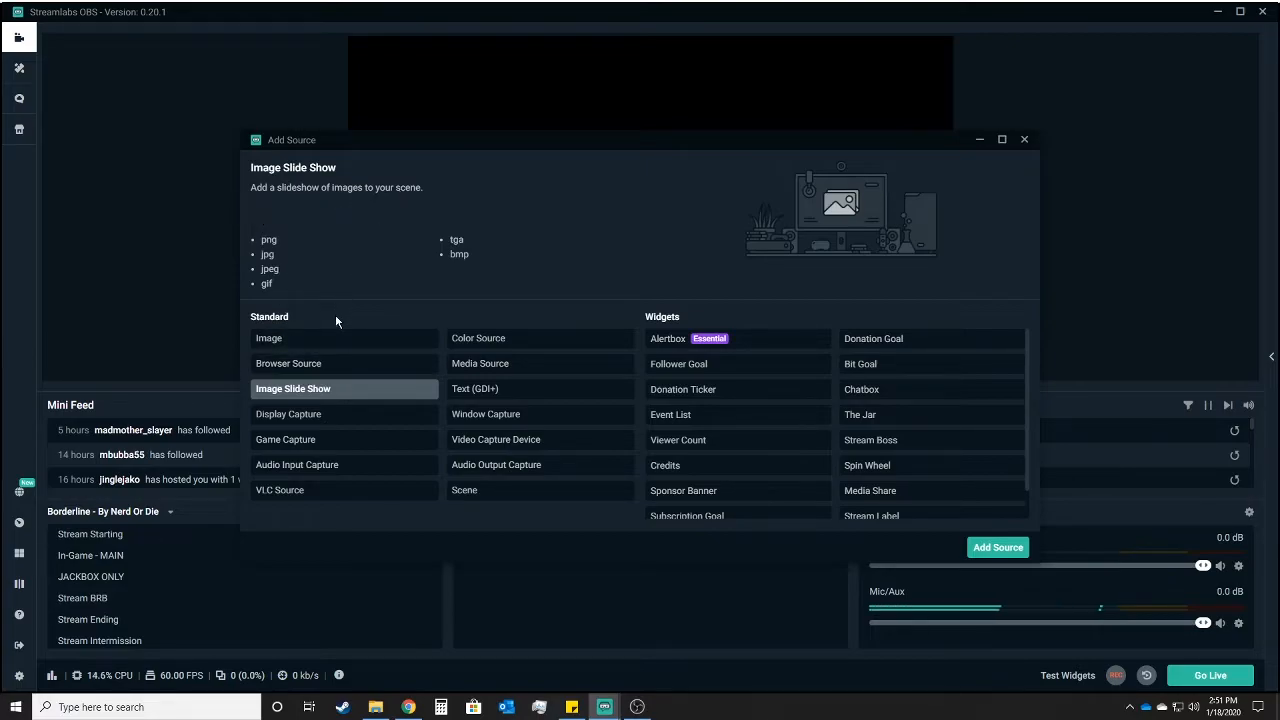
{"action": "left_click", "coordinate": [337, 342]}
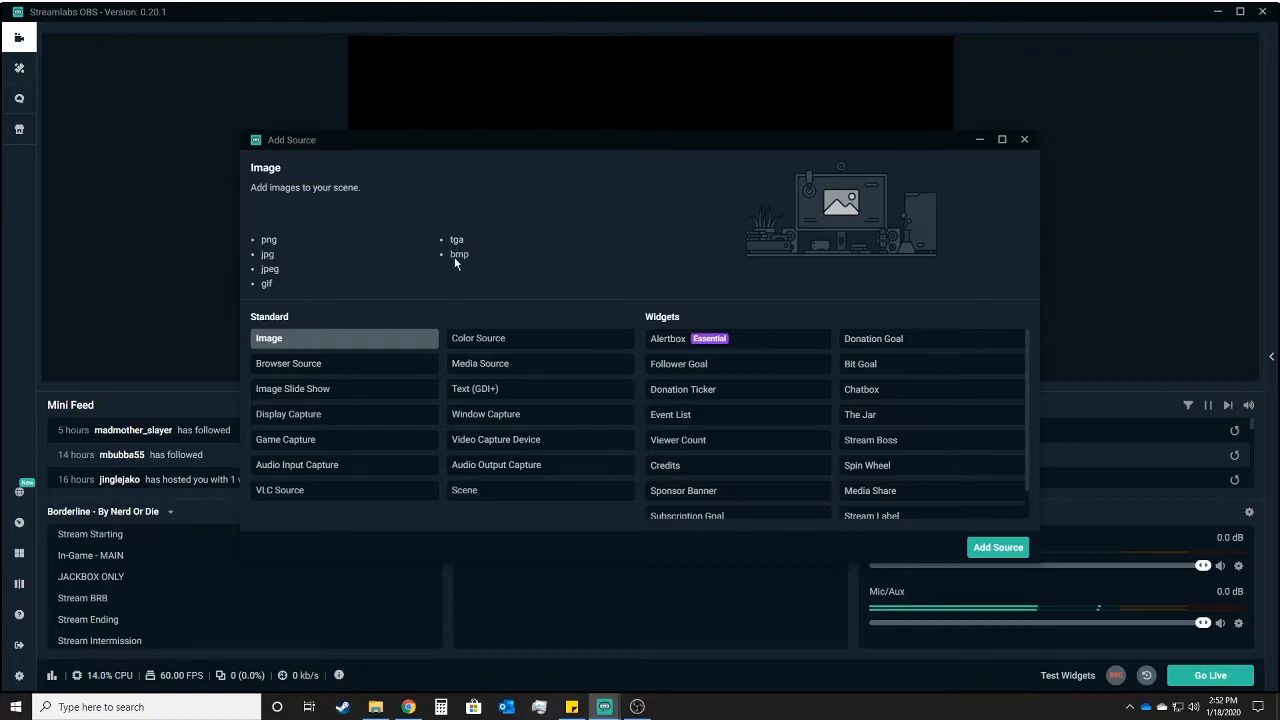
{"action": "left_click", "coordinate": [343, 365]}
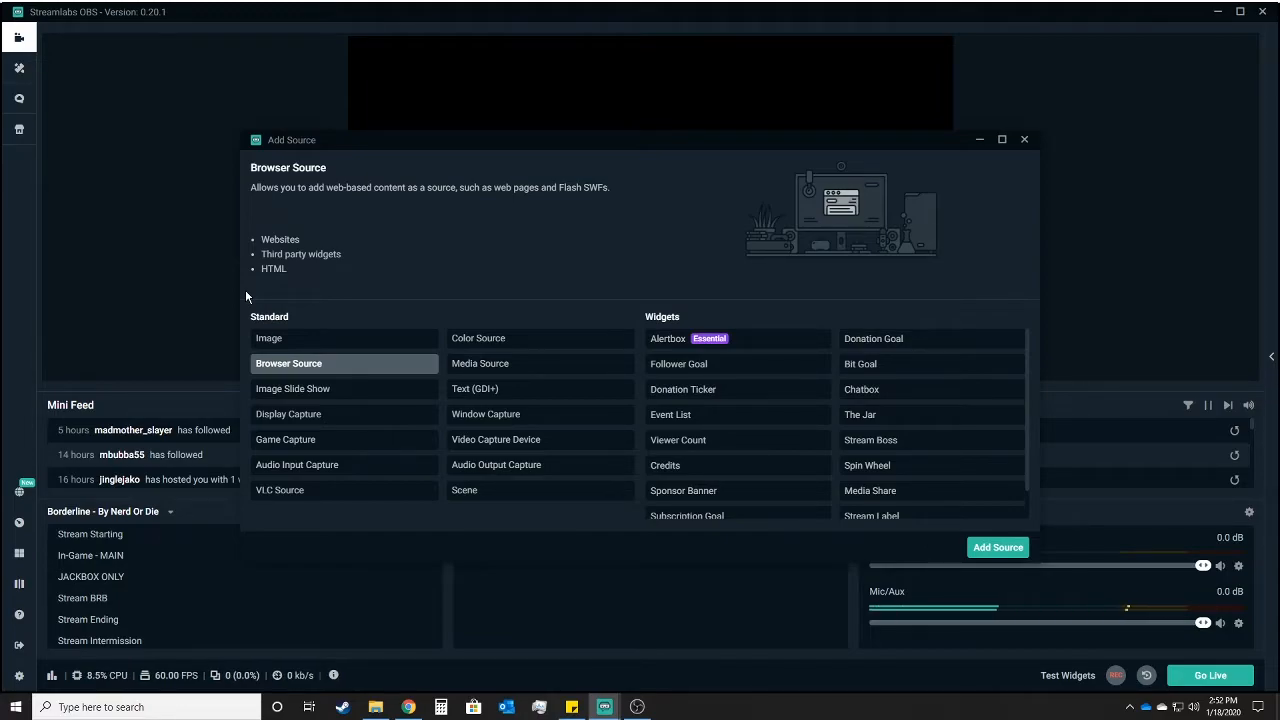
{"action": "left_click", "coordinate": [337, 397]}
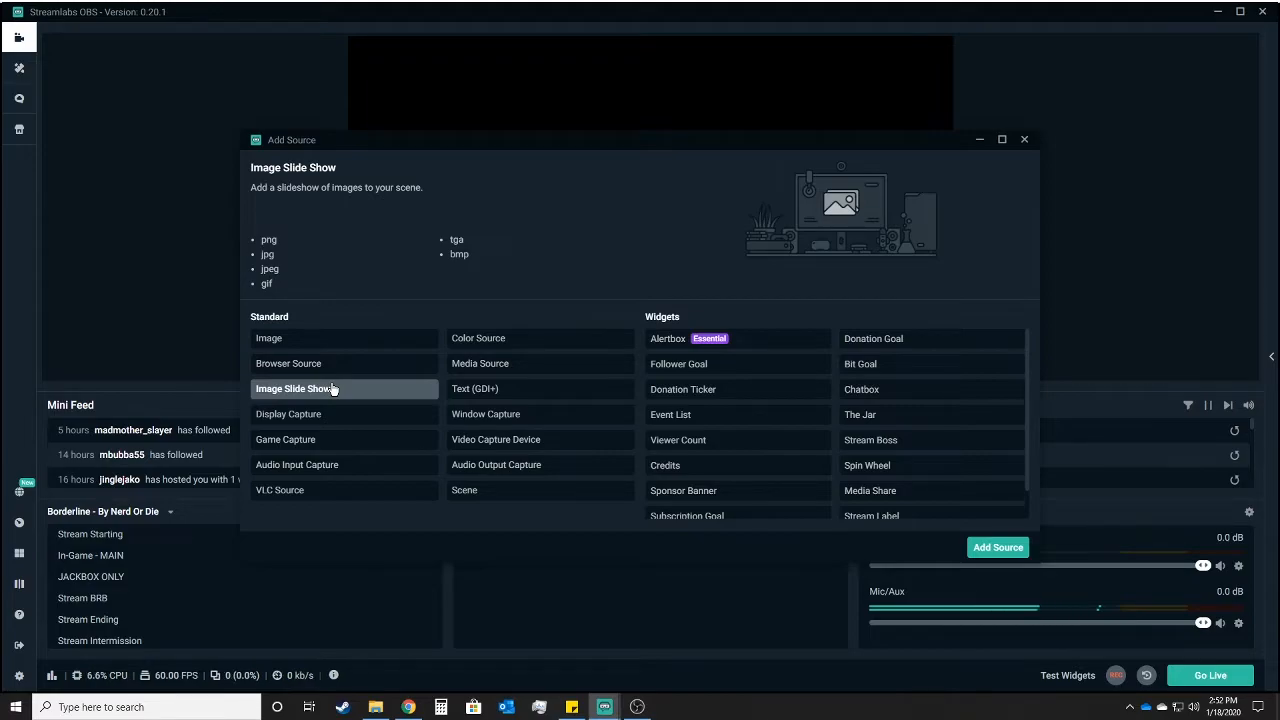
{"action": "left_click", "coordinate": [329, 416]}
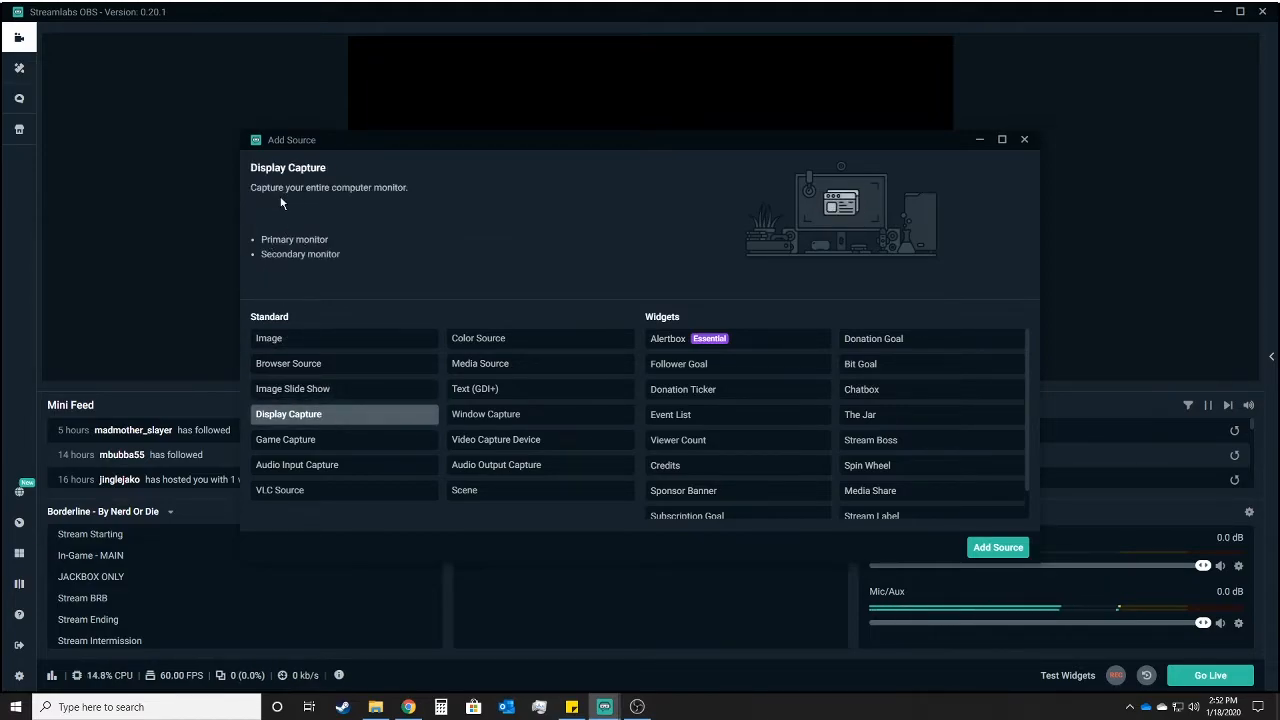
{"action": "left_click", "coordinate": [314, 439]}
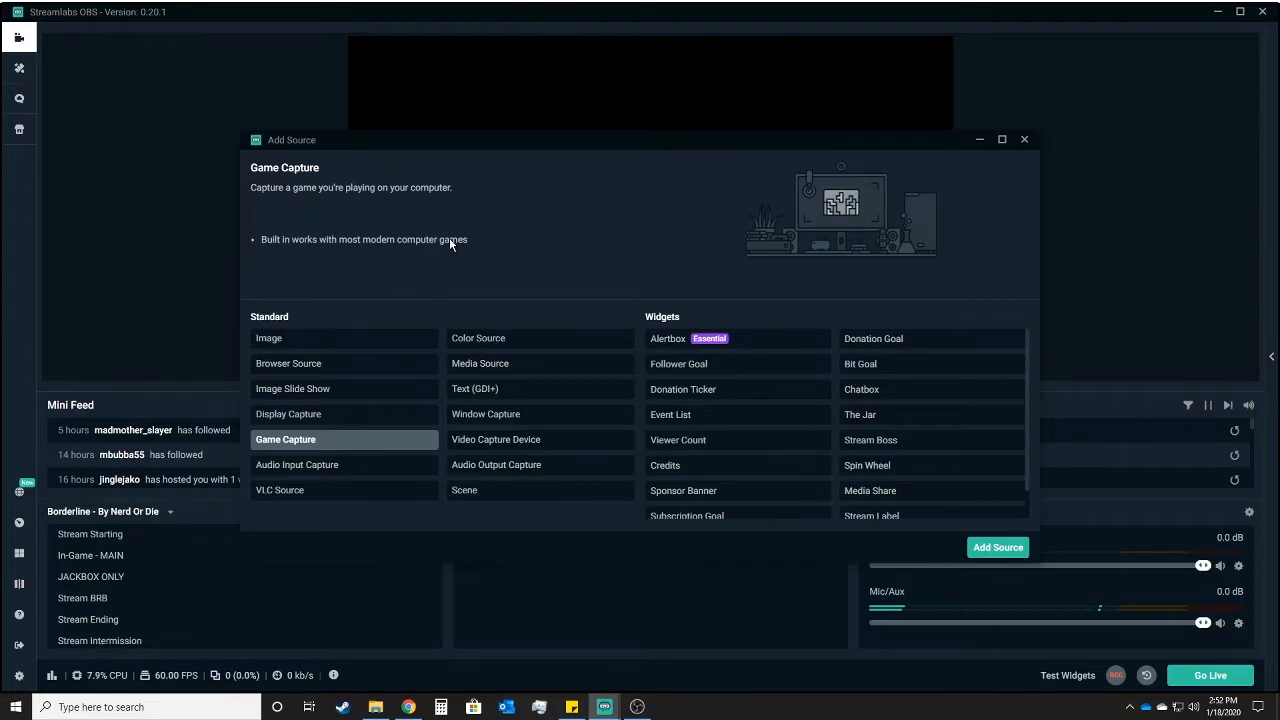
{"action": "left_click", "coordinate": [352, 467]}
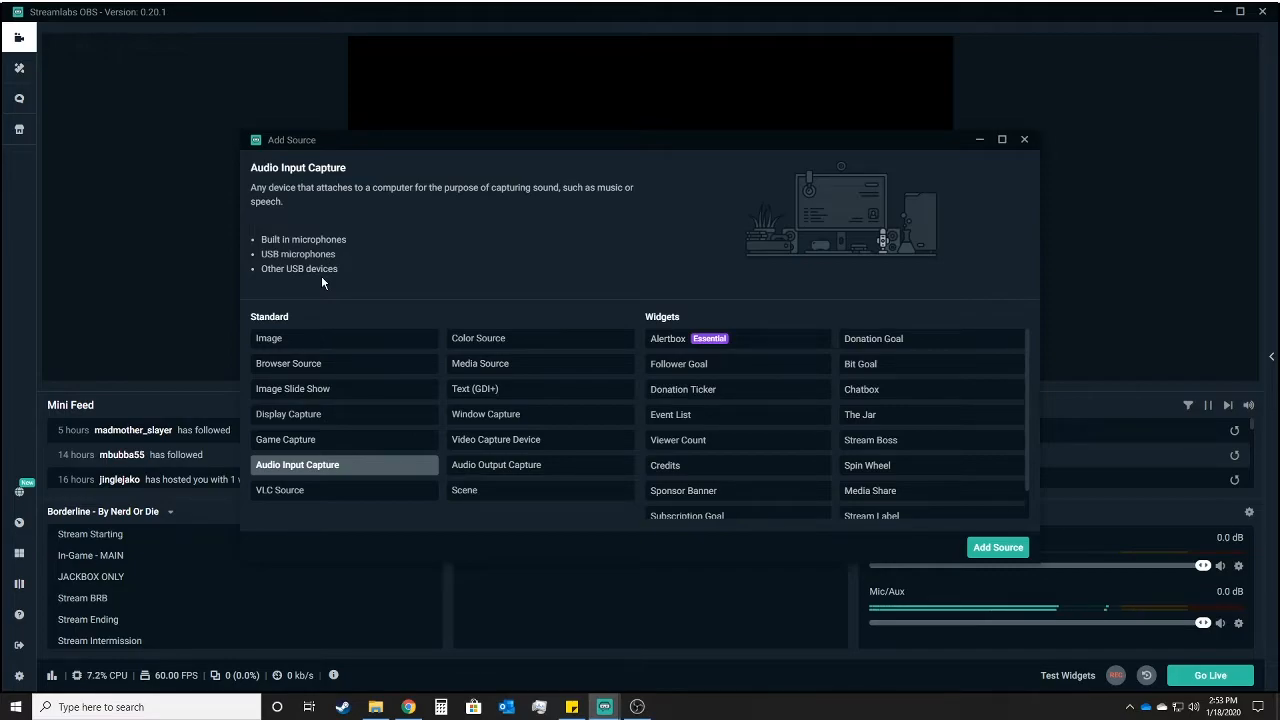
{"action": "left_click", "coordinate": [485, 468]}
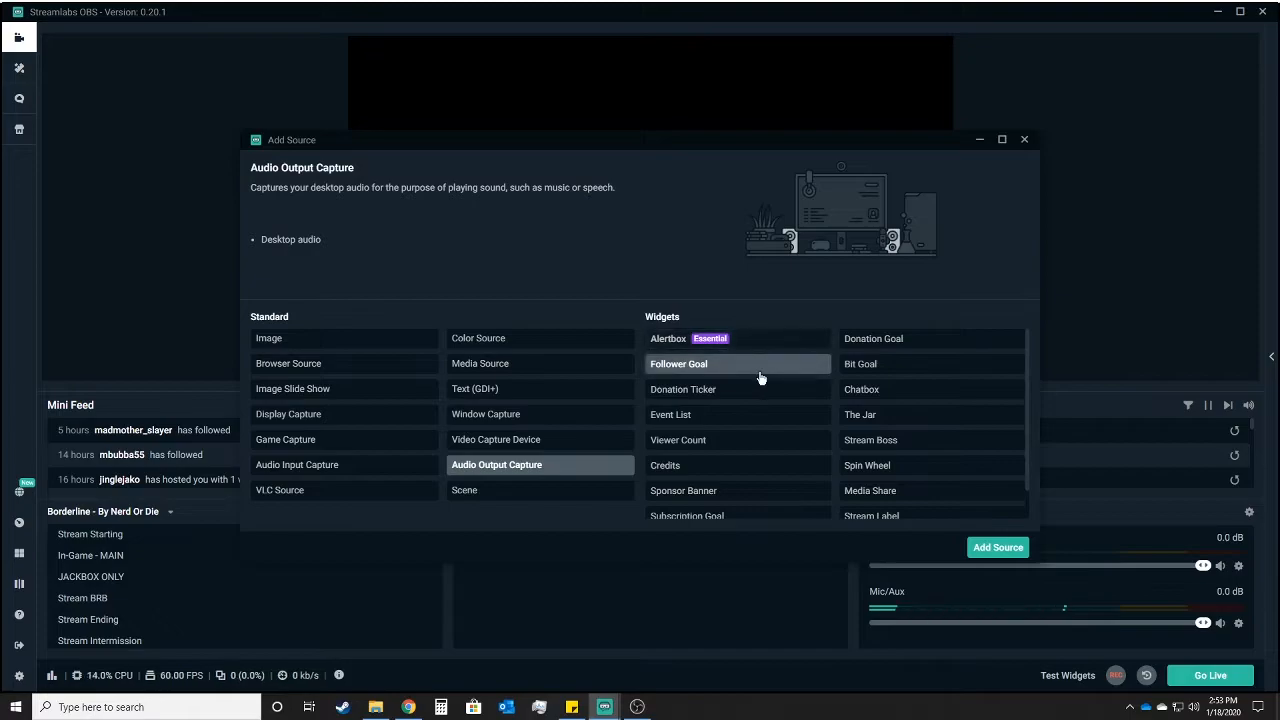
Step: Add the Follower Goal widget to the new scene, keeping the name Follower Goal
{"action": "scroll", "coordinate": [758, 375], "scroll_direction": "down", "scroll_amount": 1}
{"action": "scroll", "coordinate": [752, 373], "scroll_direction": "up", "scroll_amount": 1}
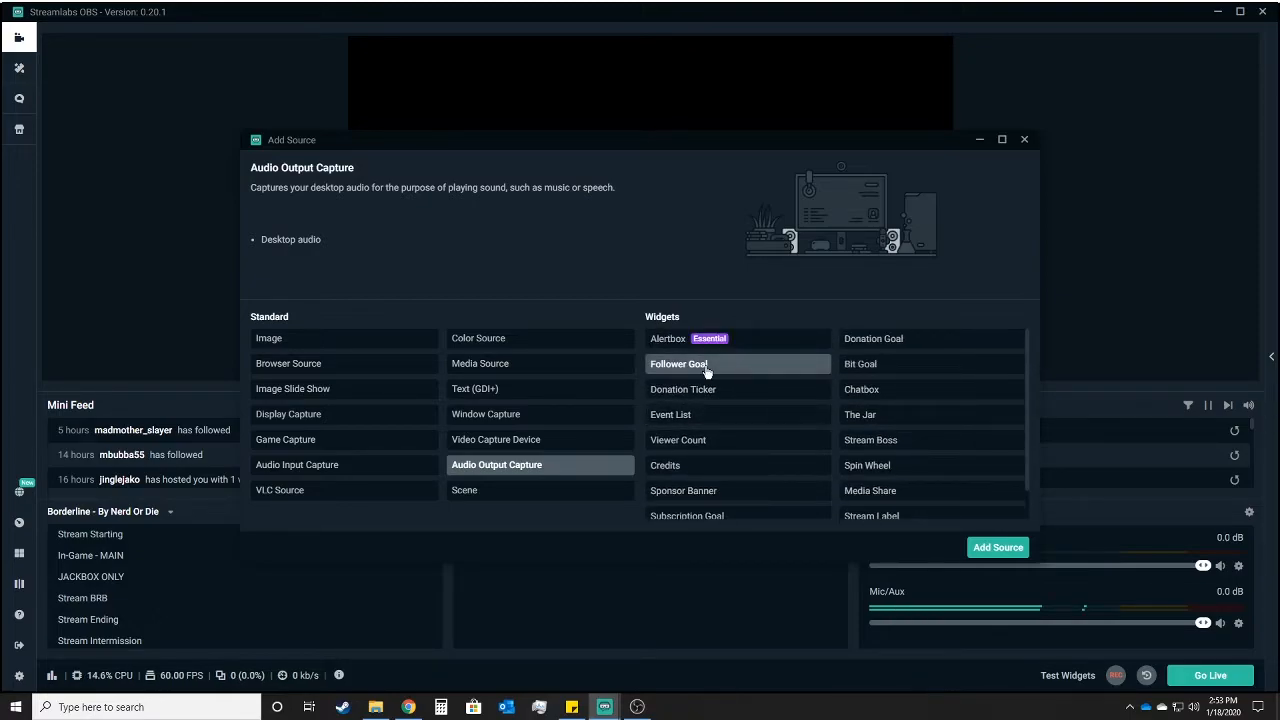
{"action": "double_click", "coordinate": [747, 367]}
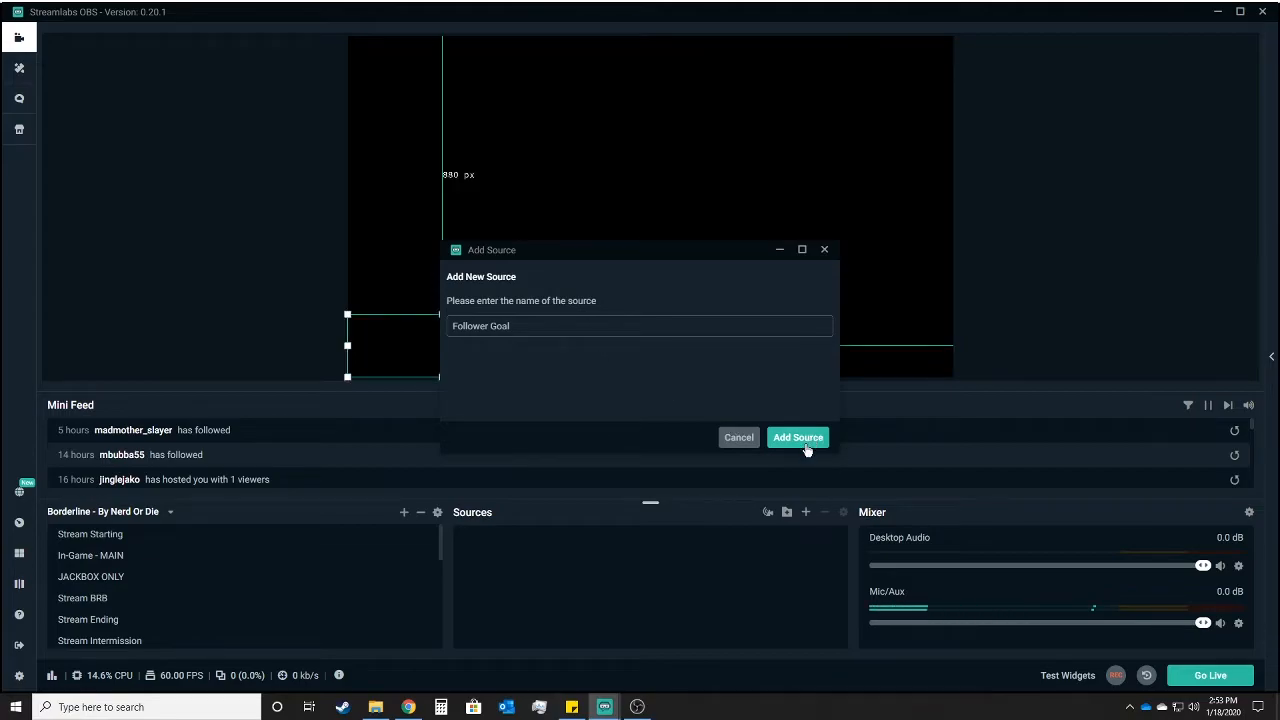
{"action": "left_click", "coordinate": [800, 439]}
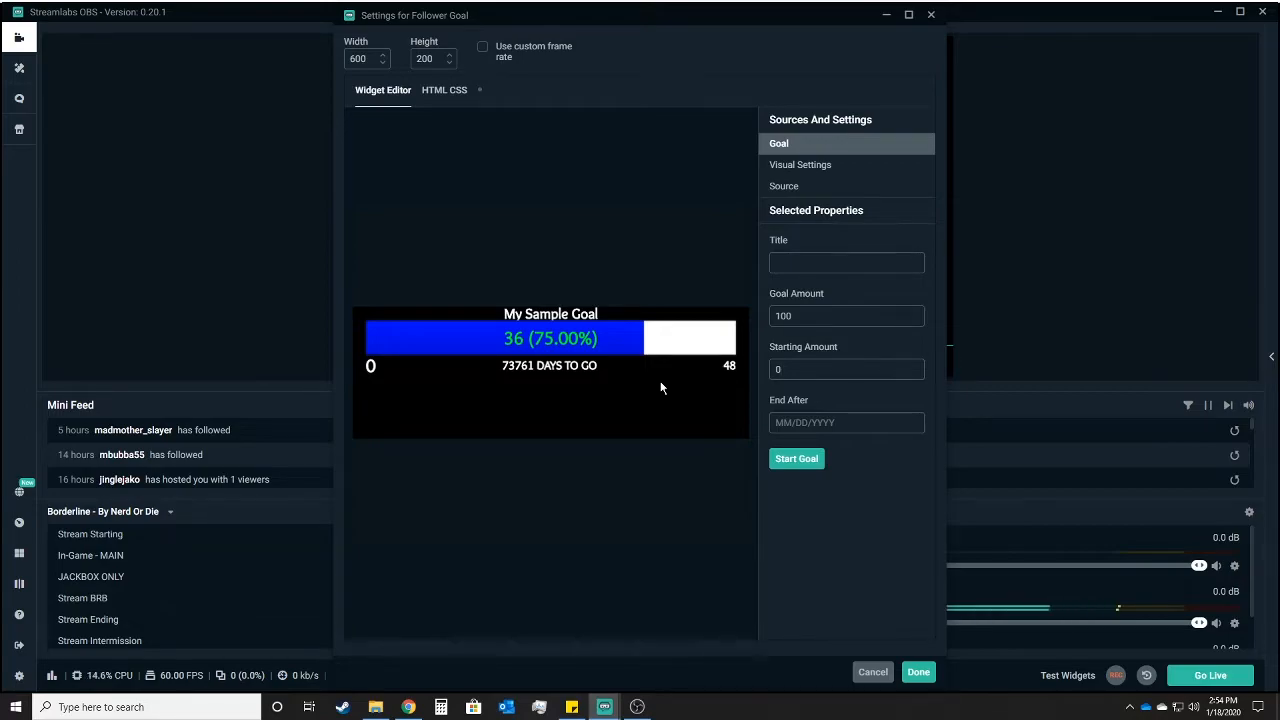
Step: Set the follower goal's starting amount to 510, its goal amount to 600 and its end date to 02/01/2020
{"action": "left_click", "coordinate": [851, 365]}
{"action": "type", "text": "510"}
{"action": "left_click", "coordinate": [864, 318]}
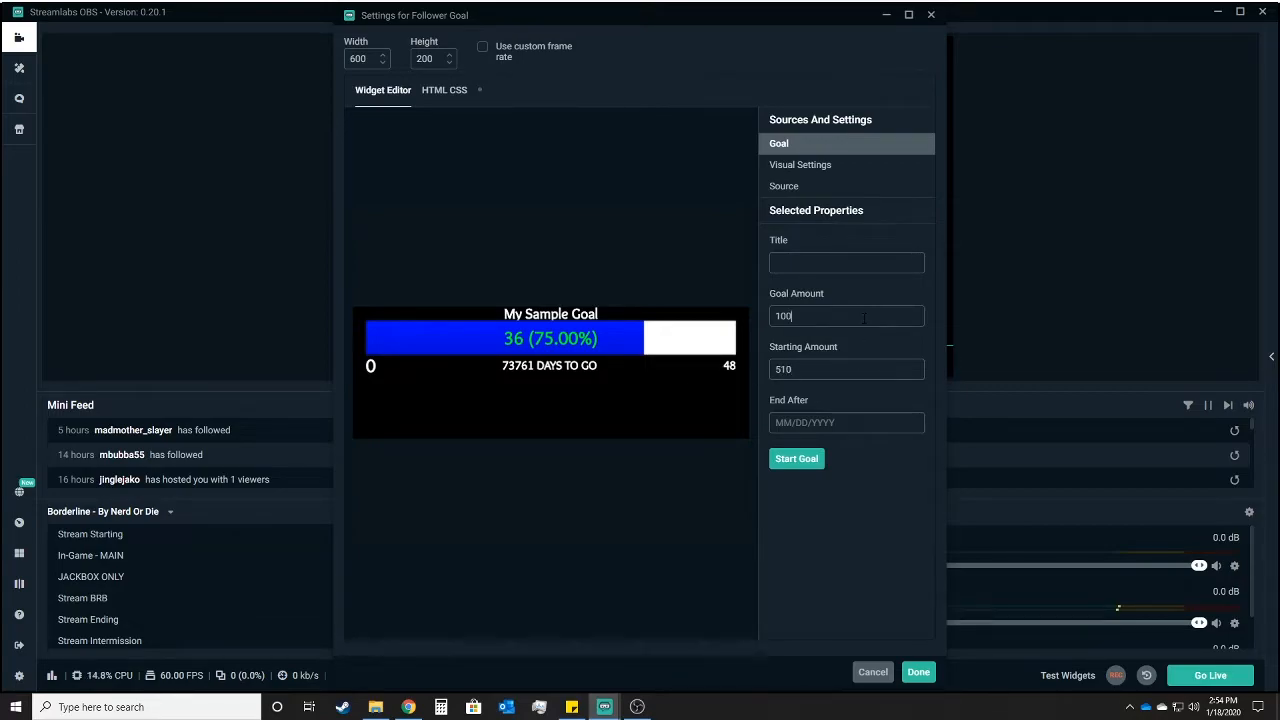
{"action": "type", "text": "60"}
{"action": "key", "text": "ctrl+a"}
{"action": "type", "text": "600"}
{"action": "type", "text": "02/01/2020"}
Step: Title the follower goal FOLLOWER and start the goal
{"action": "left_click", "coordinate": [821, 264]}
{"action": "type", "text": "GOAL"}
{"action": "key", "text": "BackSpace"}
{"action": "left_click", "coordinate": [804, 459]}
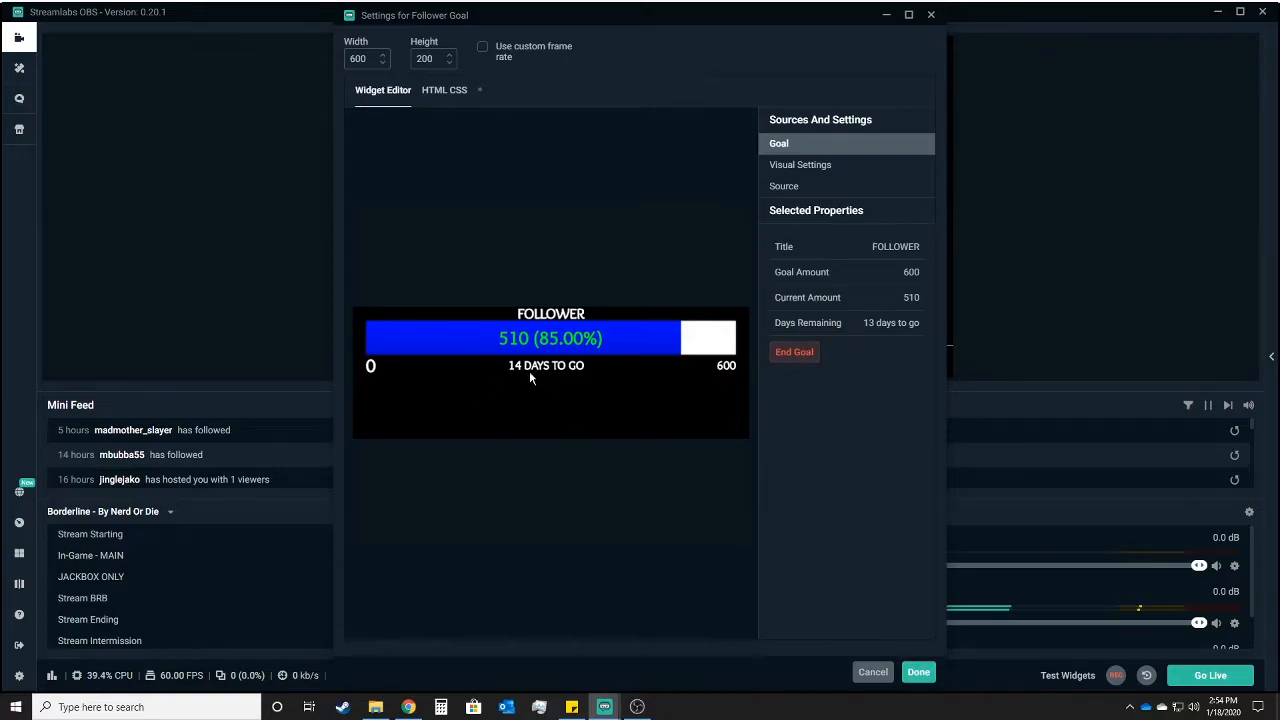
Step: Save the Follower Goal widget's settings and move the goal bar to the lower middle of the canvas
{"action": "left_click", "coordinate": [920, 673]}
{"action": "left_click_drag", "start_coordinate": [472, 328], "coordinate": [651, 329]}
{"action": "left_click", "coordinate": [1069, 289]}
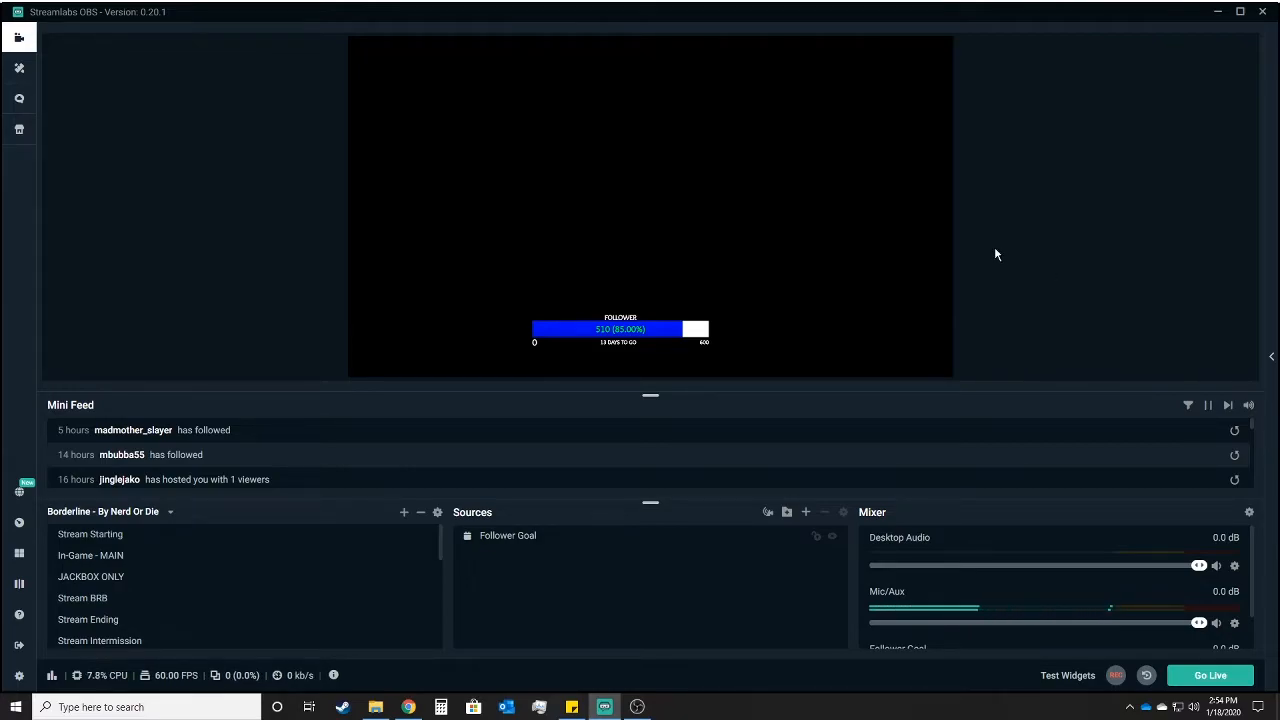
{"action": "left_click_drag", "start_coordinate": [630, 328], "coordinate": [650, 327]}
{"action": "left_click", "coordinate": [1080, 292]}
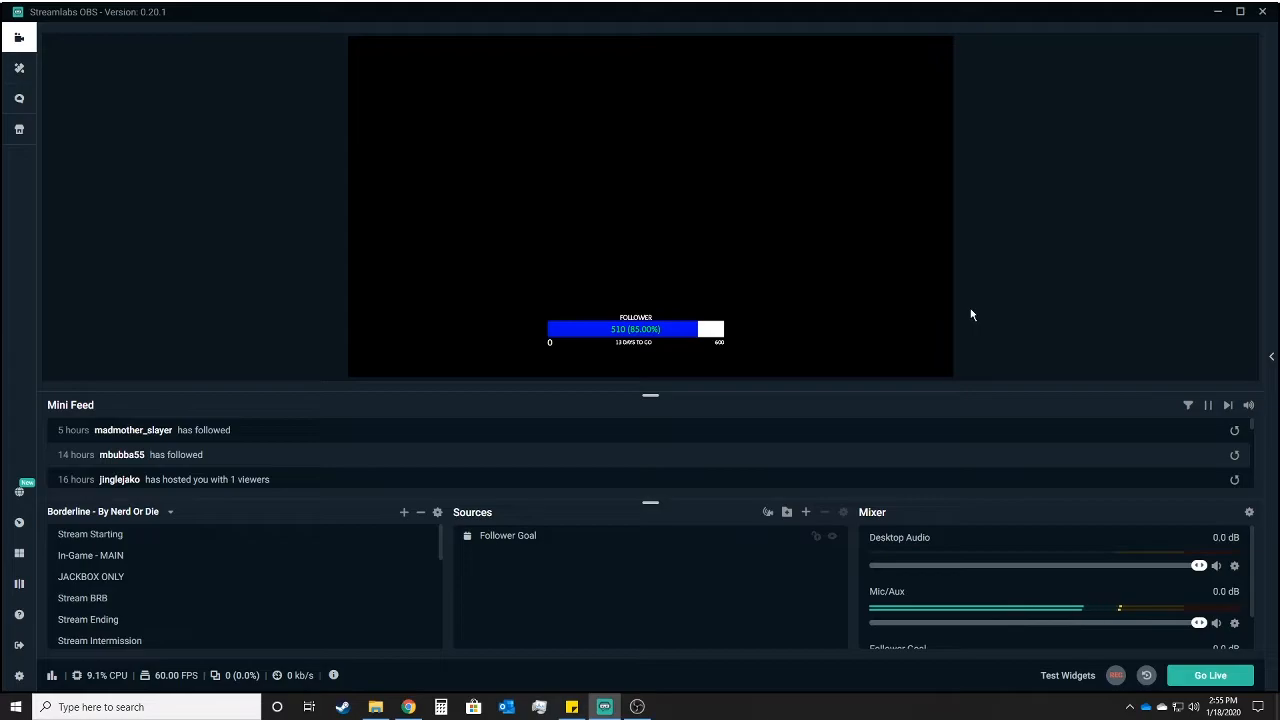
Step: Delete the Follower Goal widget from the scene
{"action": "left_click", "coordinate": [612, 331]}
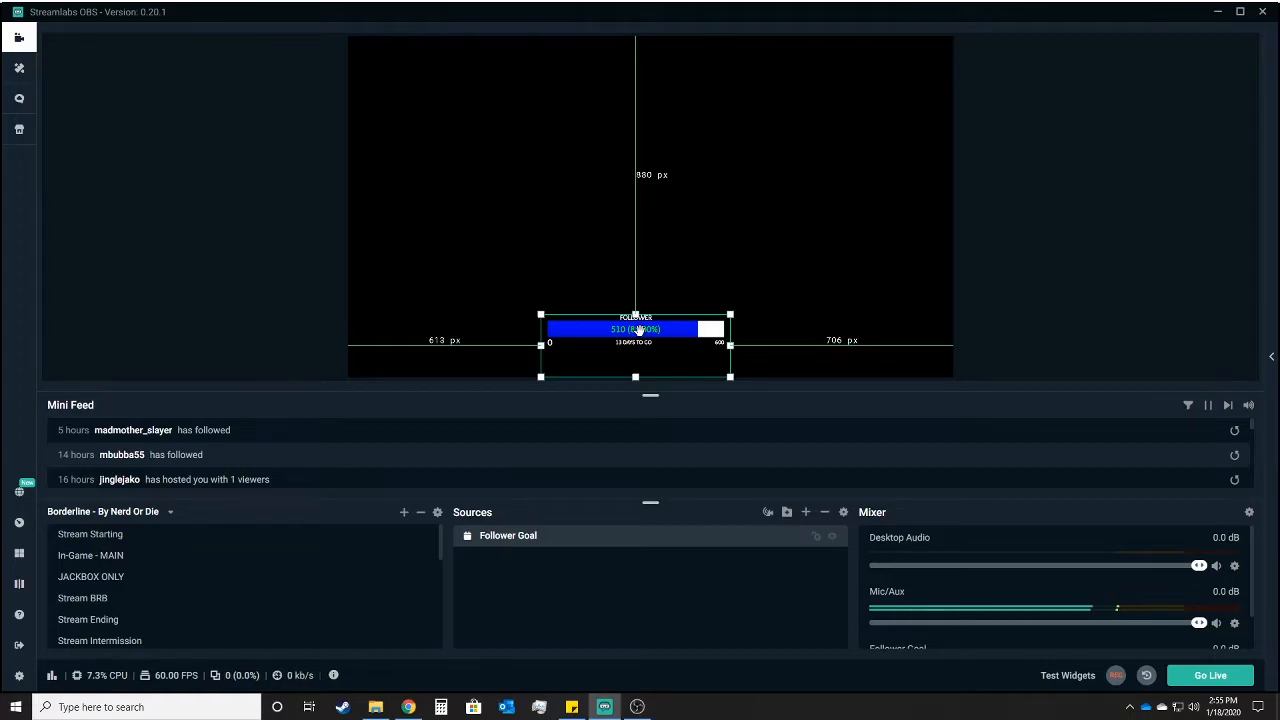
{"action": "key", "text": "Delete"}
{"action": "left_click", "coordinate": [660, 352]}
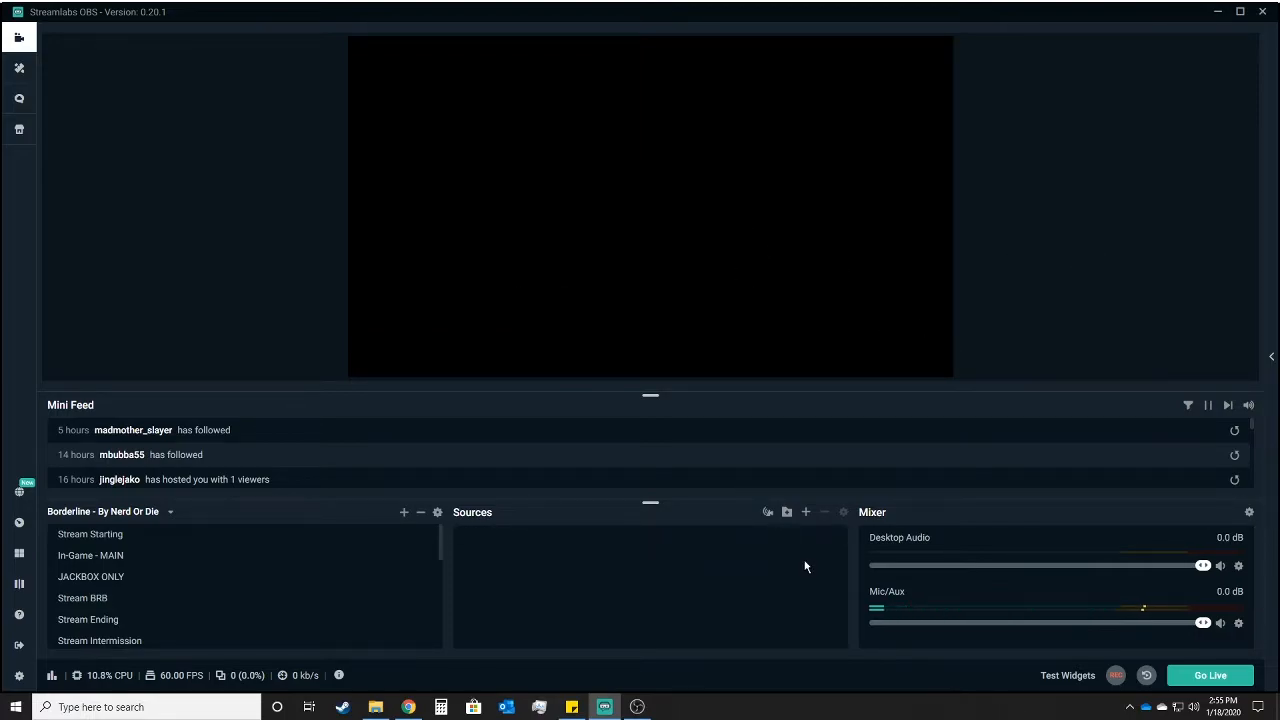
Step: Review the descriptions of the Viewer Count, Subscription Goal and Bit Goal widgets
{"action": "left_click", "coordinate": [805, 512]}
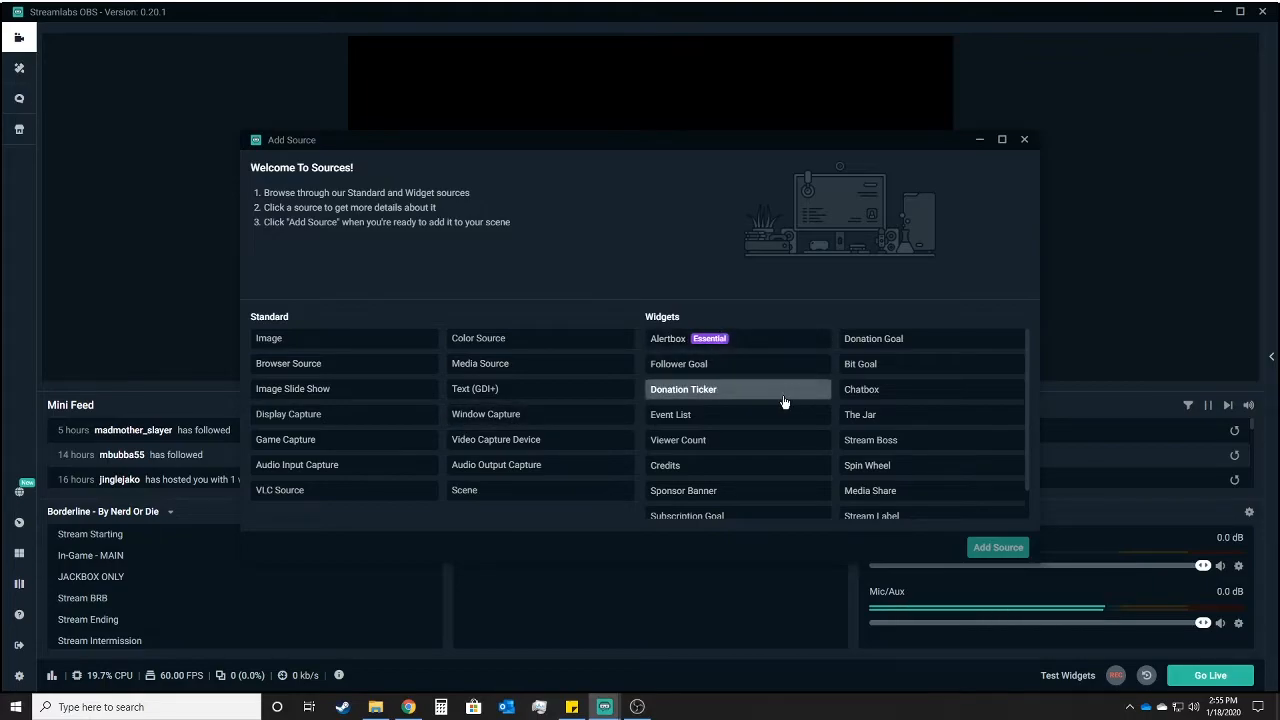
{"action": "scroll", "coordinate": [768, 400], "scroll_direction": "down", "scroll_amount": 1}
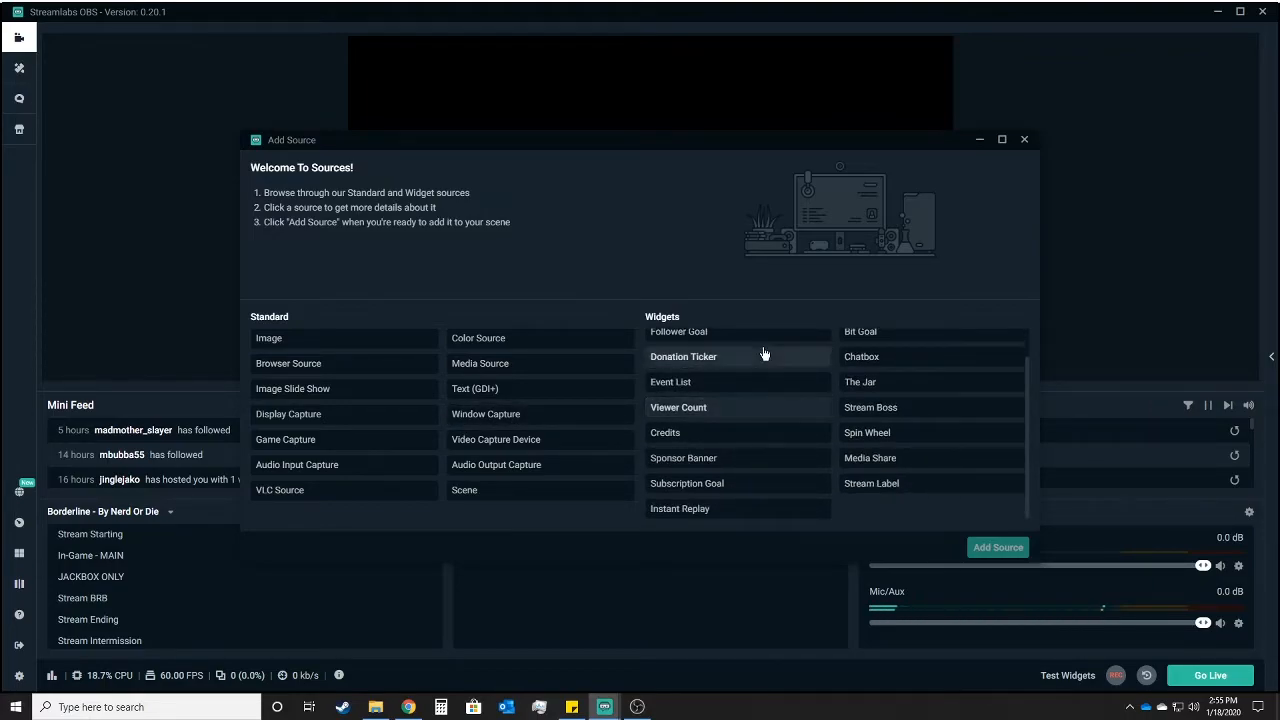
{"action": "left_click", "coordinate": [727, 408]}
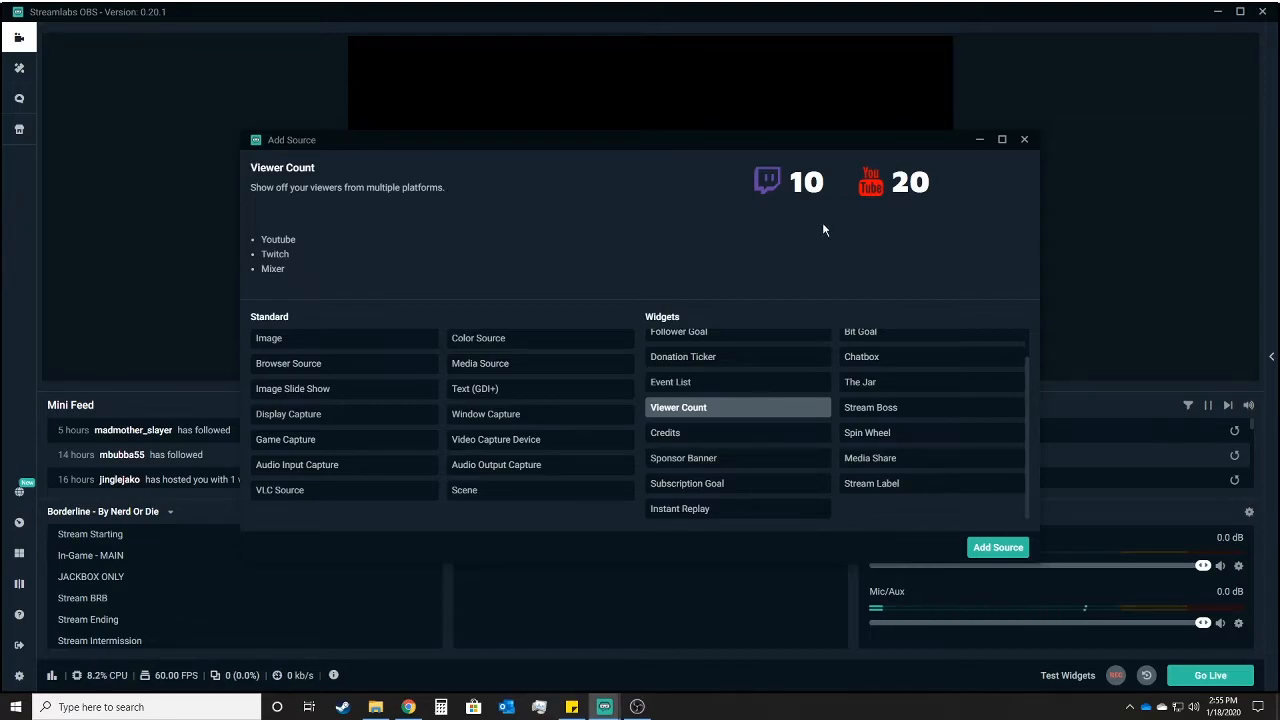
{"action": "left_click", "coordinate": [728, 484]}
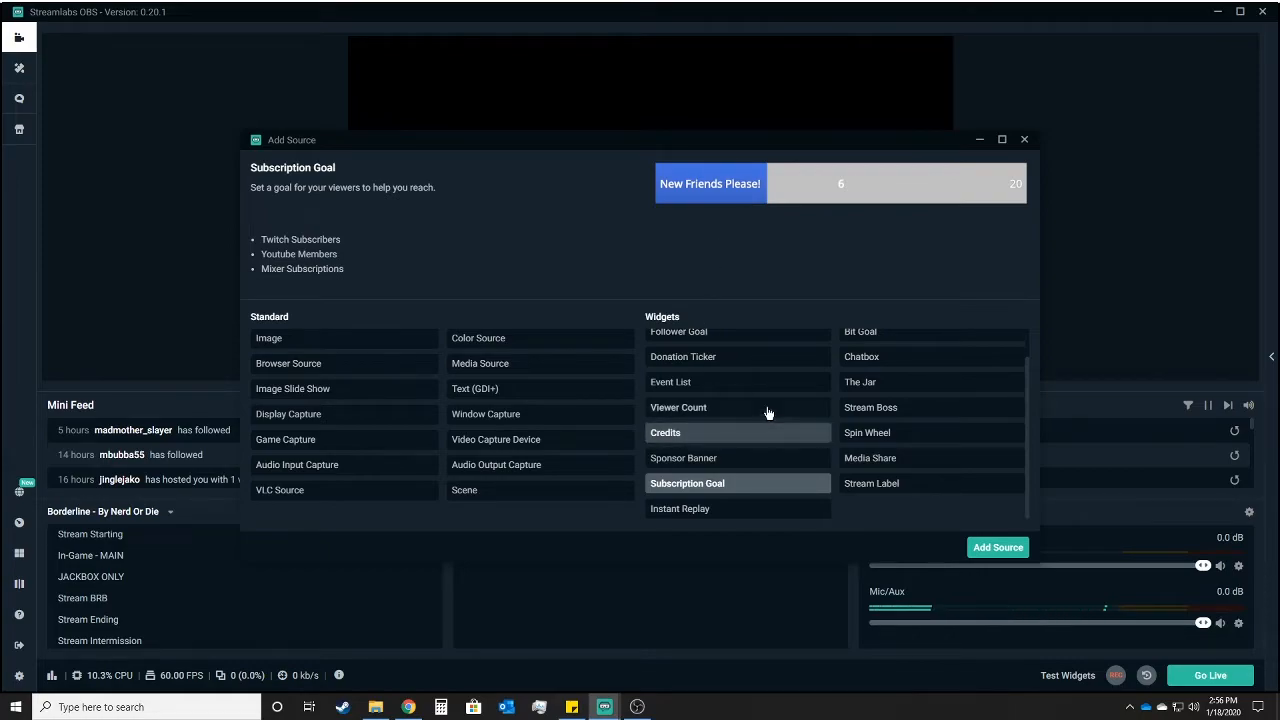
{"action": "scroll", "coordinate": [760, 386], "scroll_direction": "up", "scroll_amount": 1}
{"action": "left_click", "coordinate": [913, 368]}
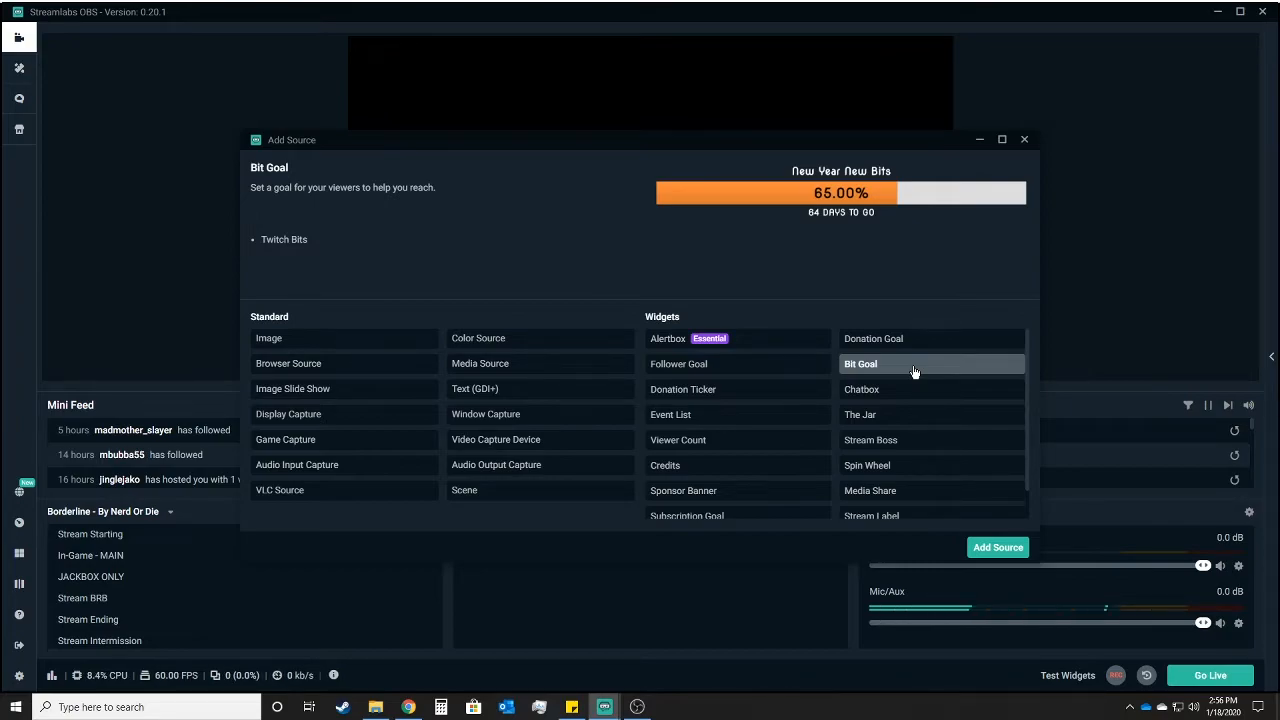
Step: Add the Spin Wheel widget to the scene, keeping the name Spin Wheel
{"action": "left_click", "coordinate": [900, 467]}
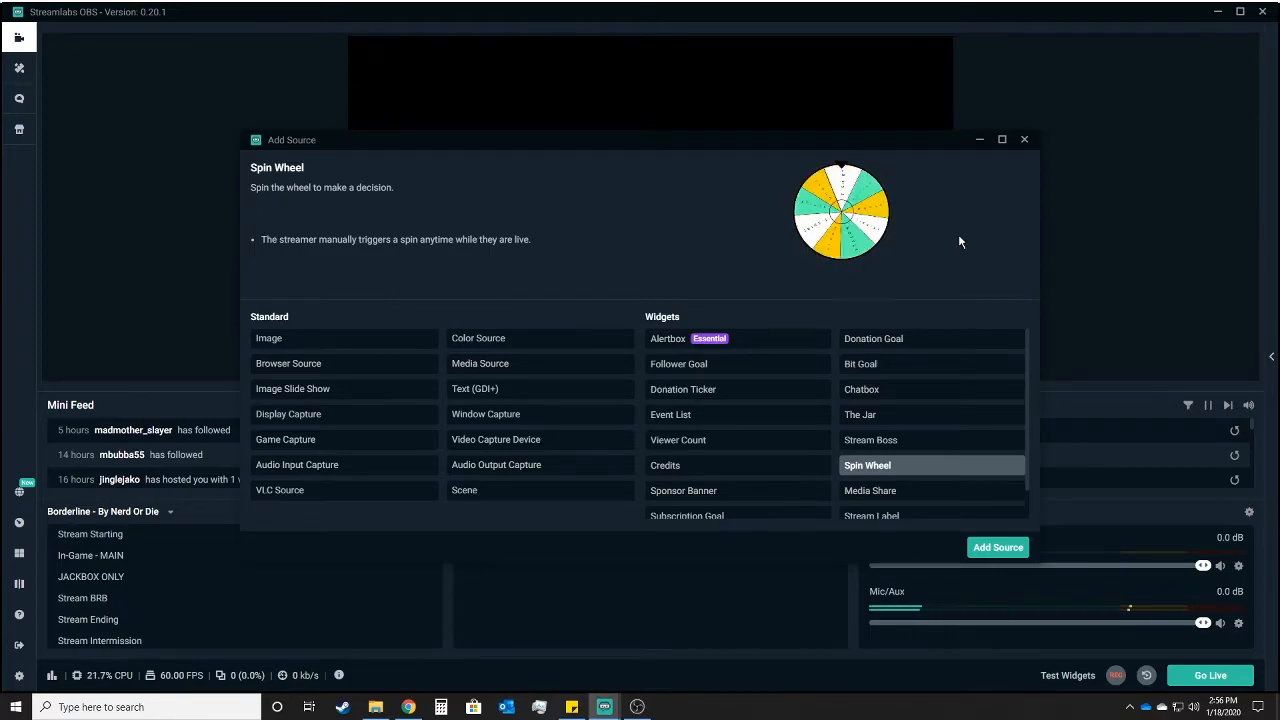
{"action": "left_click", "coordinate": [998, 548]}
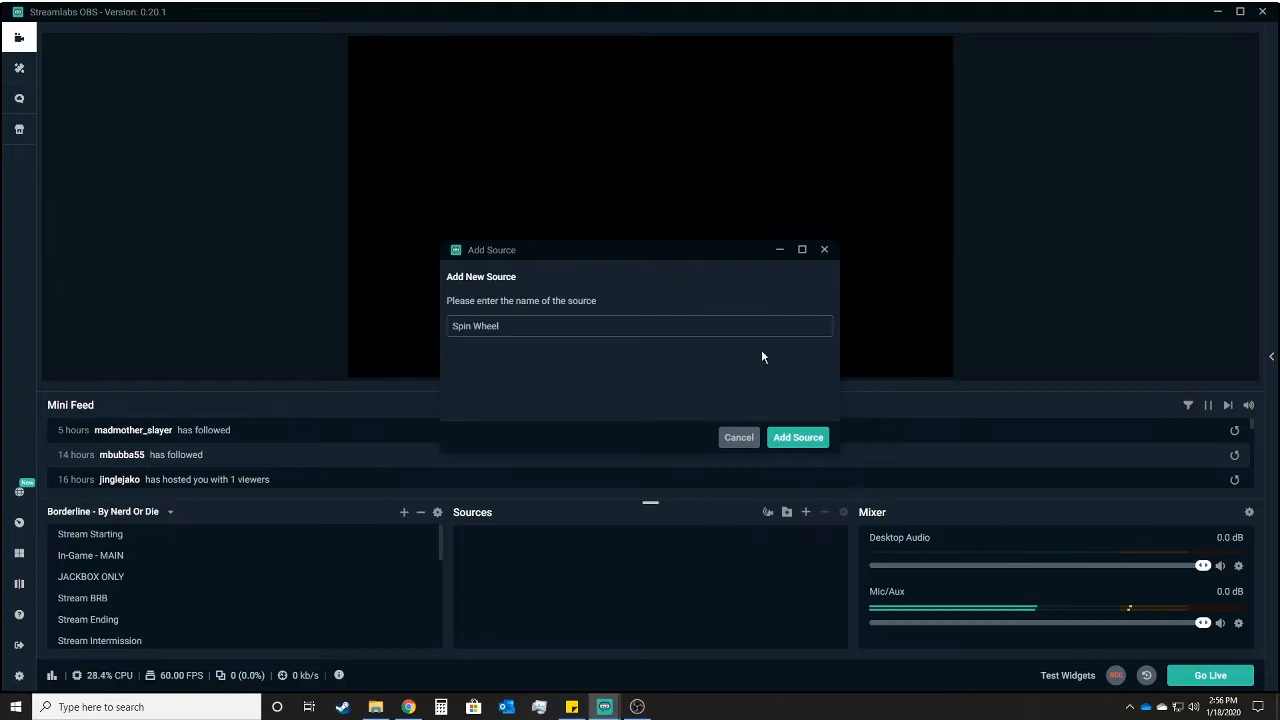
{"action": "left_click", "coordinate": [790, 439]}
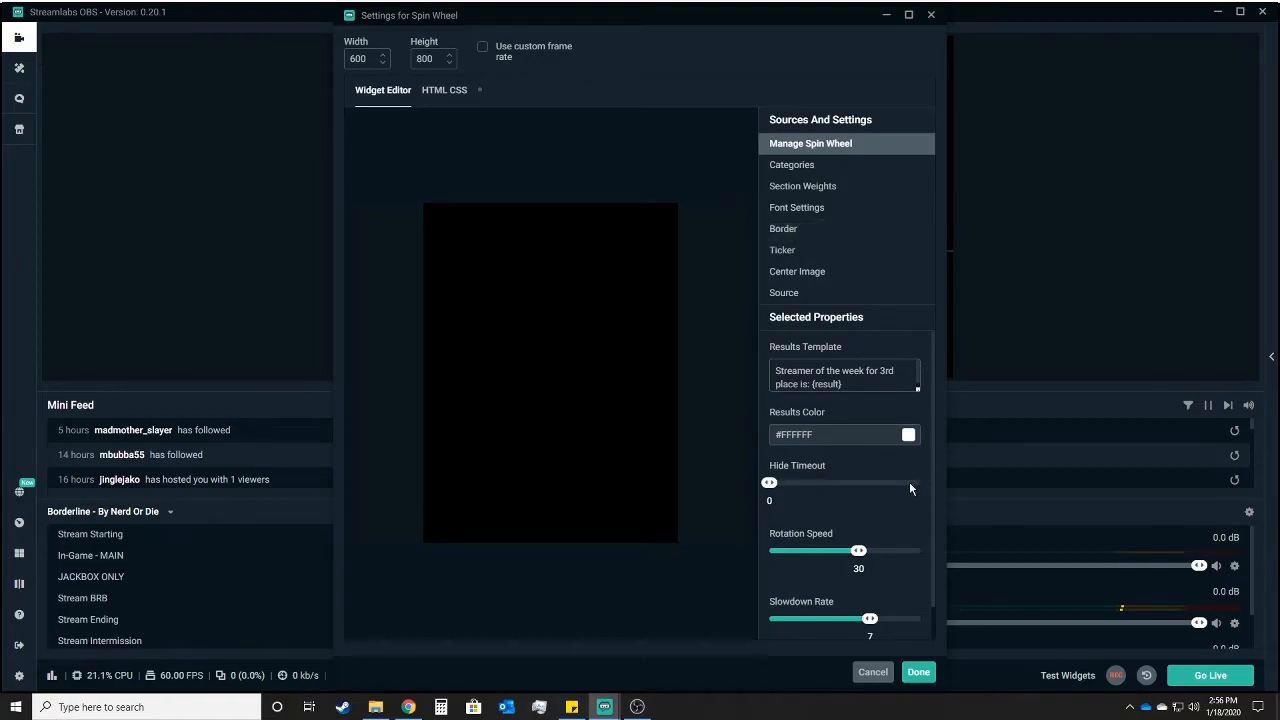
Step: Examine the spin wheel's results template, colour, timeout, rotation and slowdown settings, and accept them as they are
{"action": "scroll", "coordinate": [909, 482], "scroll_direction": "down", "scroll_amount": 1}
{"action": "scroll", "coordinate": [910, 490], "scroll_direction": "up", "scroll_amount": 1}
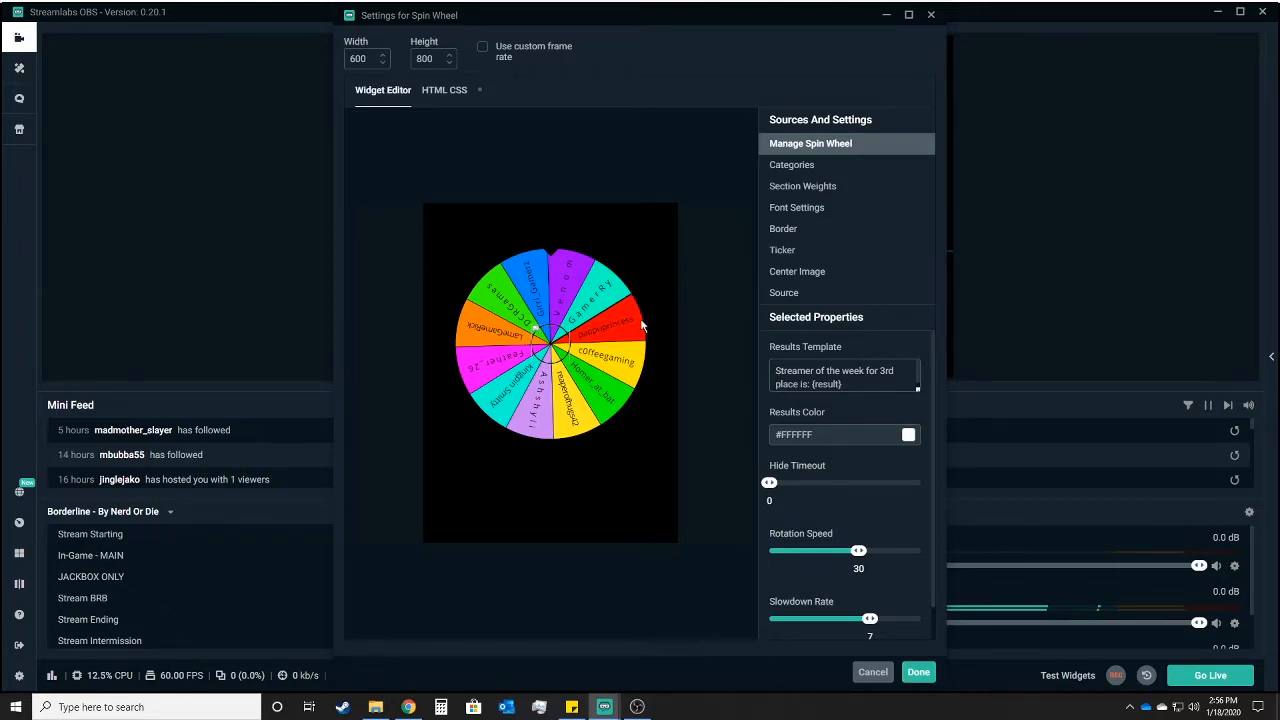
{"action": "scroll", "coordinate": [842, 418], "scroll_direction": "down", "scroll_amount": 1}
{"action": "scroll", "coordinate": [841, 483], "scroll_direction": "up", "scroll_amount": 1}
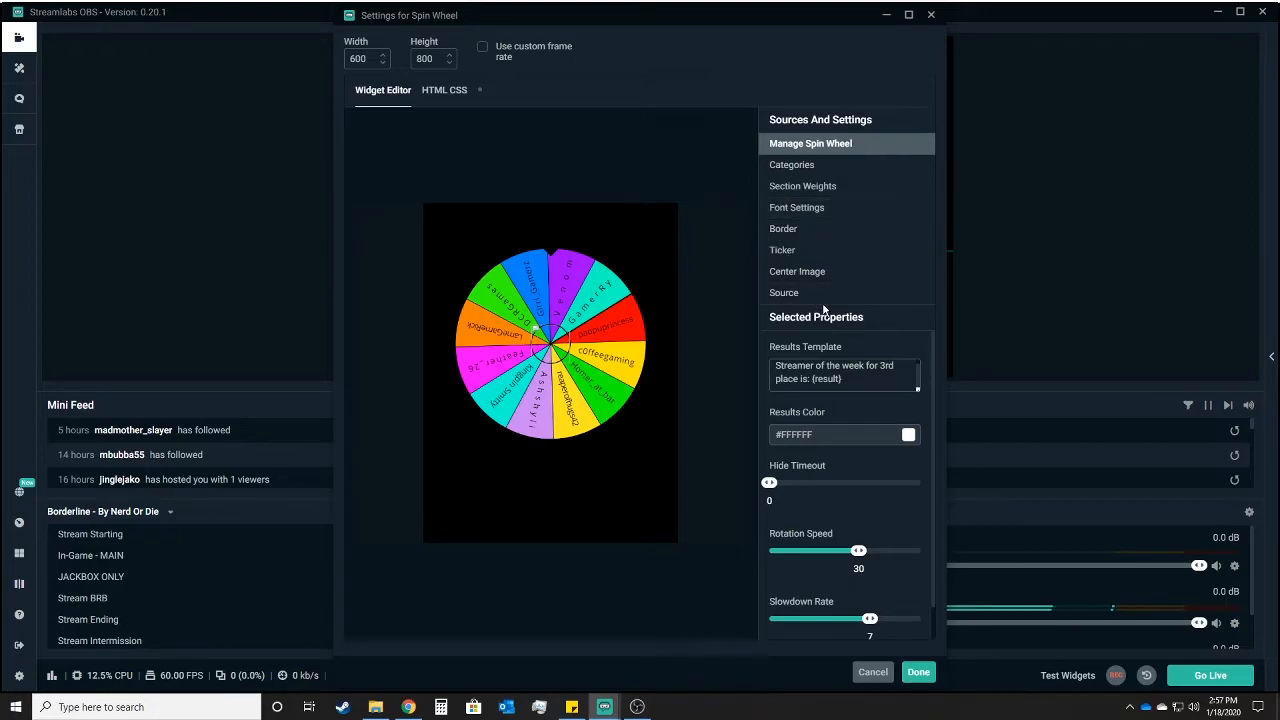
{"action": "scroll", "coordinate": [892, 430], "scroll_direction": "down", "scroll_amount": 1}
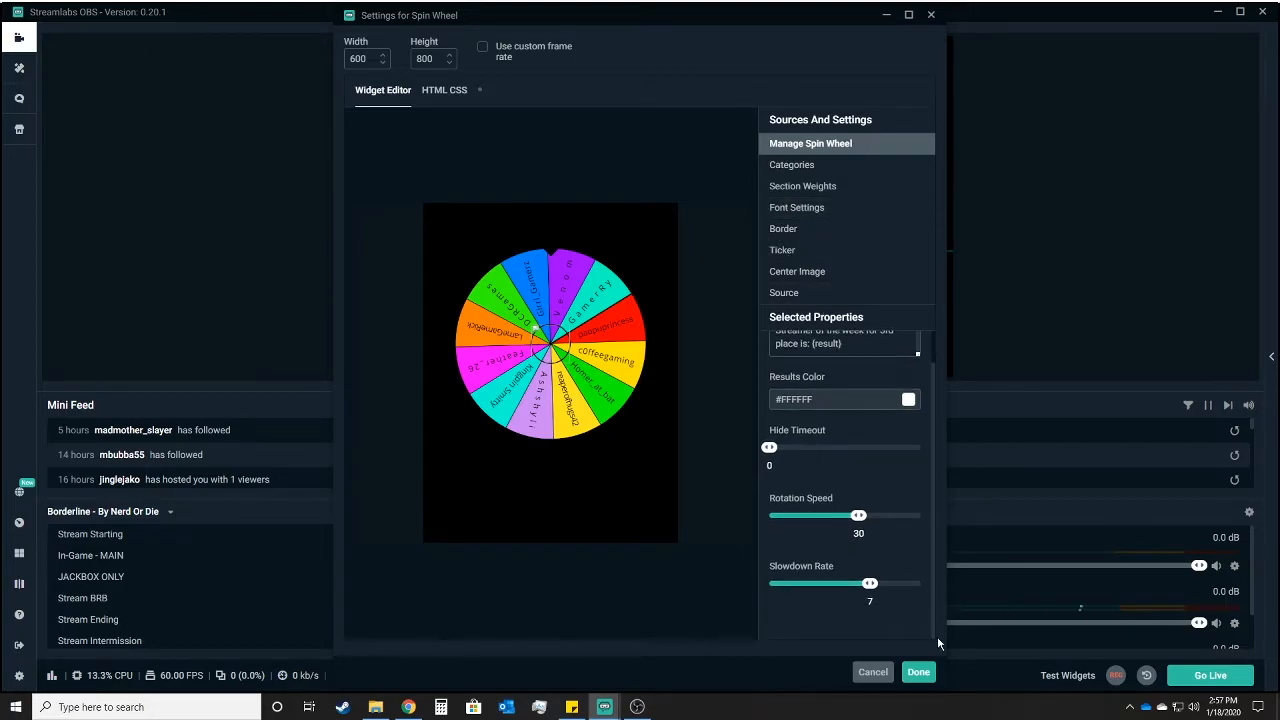
{"action": "left_click", "coordinate": [920, 672]}
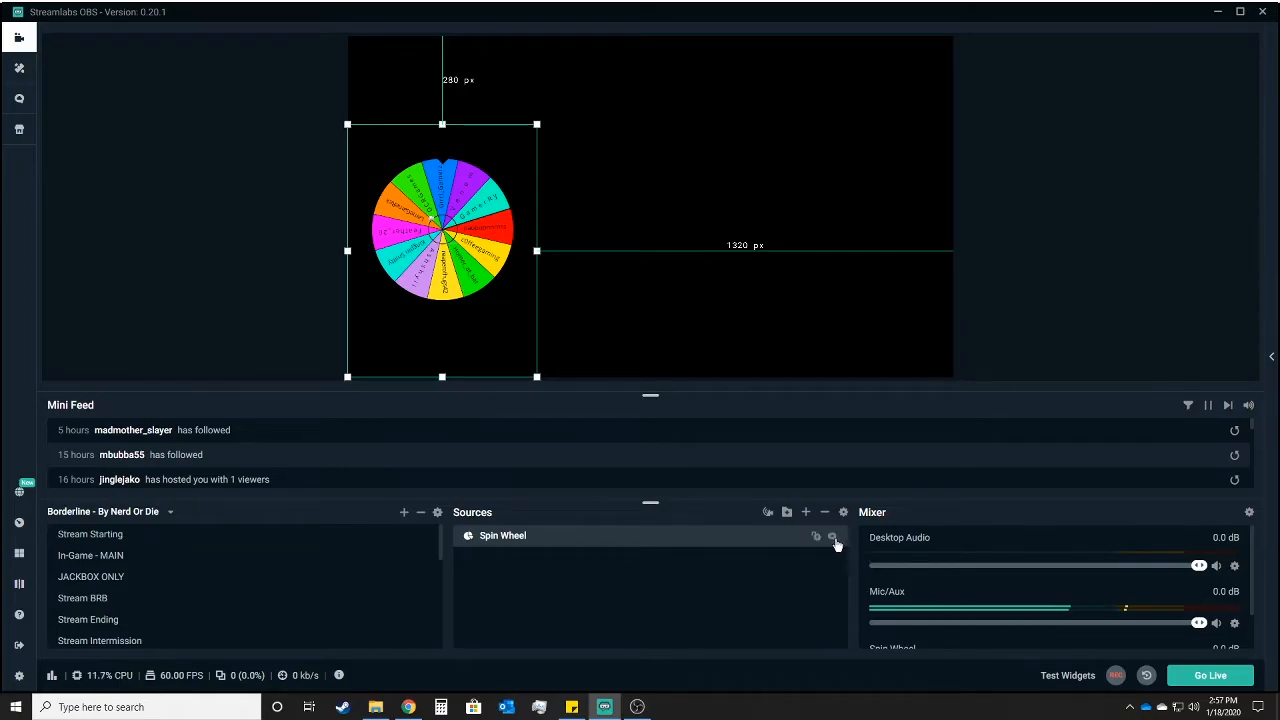
{"action": "right_click", "coordinate": [436, 262]}
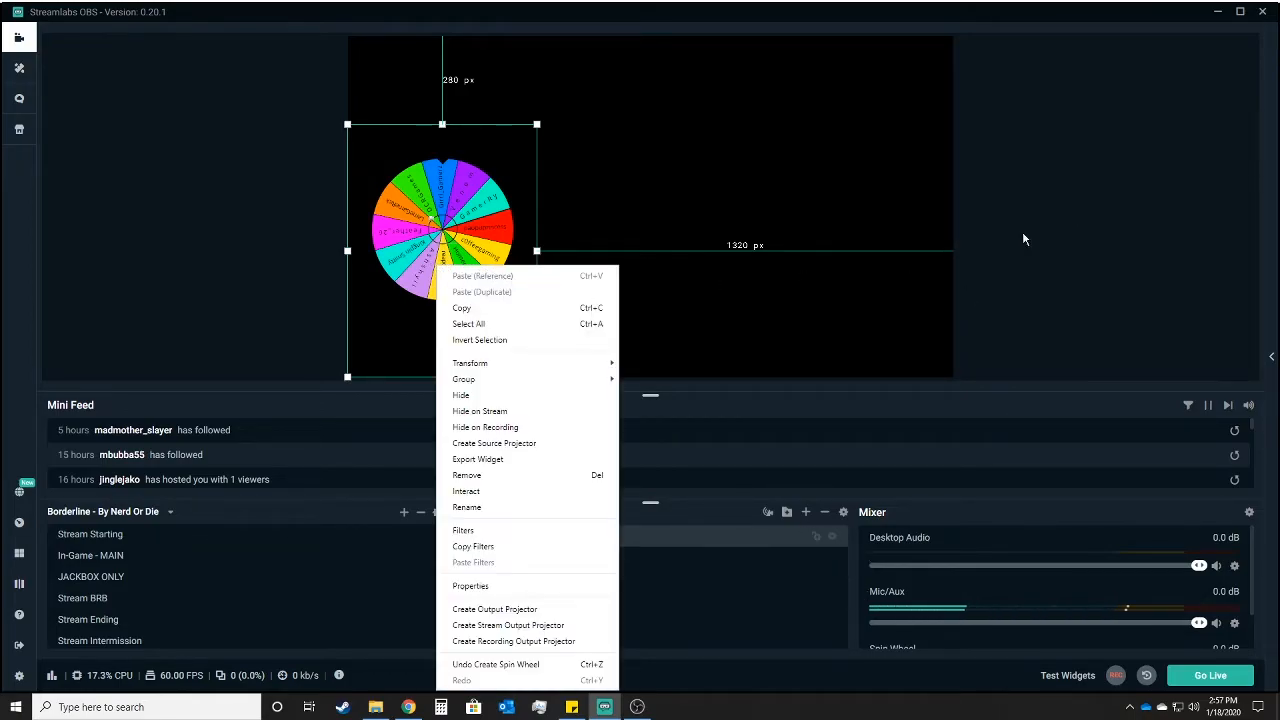
{"action": "left_click", "coordinate": [808, 550]}
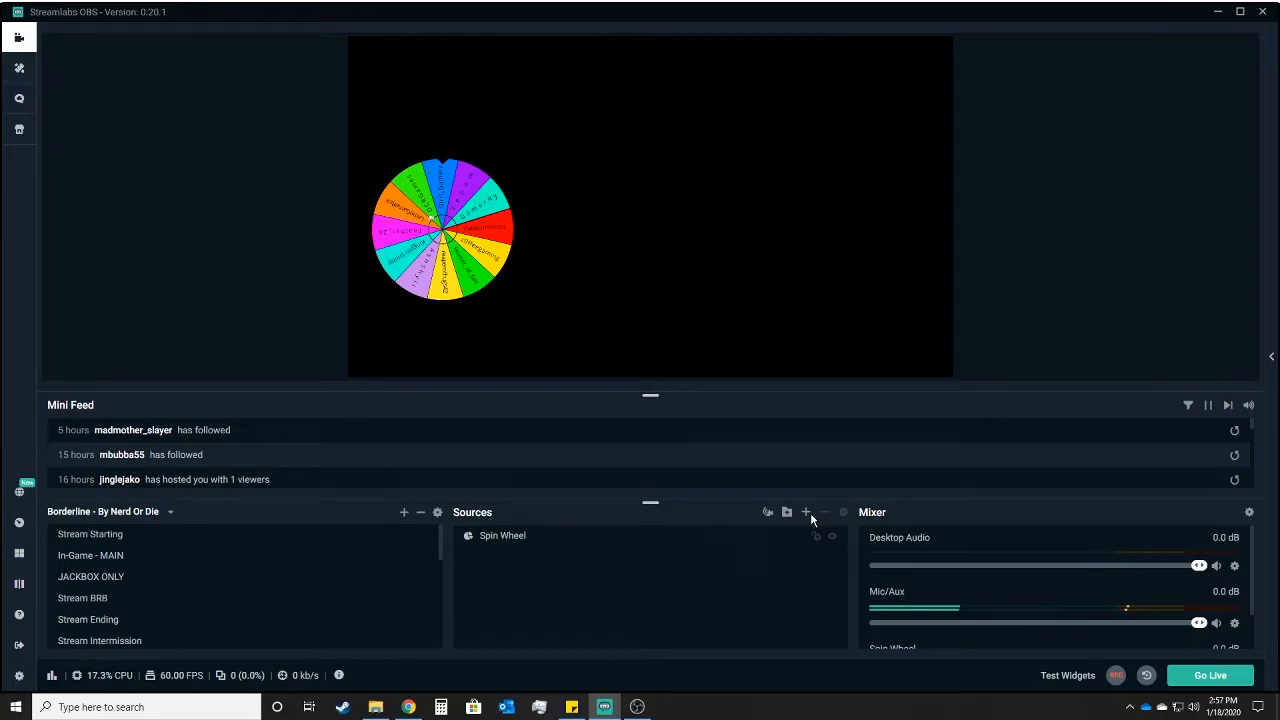
Step: Add a new Alertbox widget named Alert Box 2 instead of the existing one, leaving its settings as they are
{"action": "left_click", "coordinate": [808, 512]}
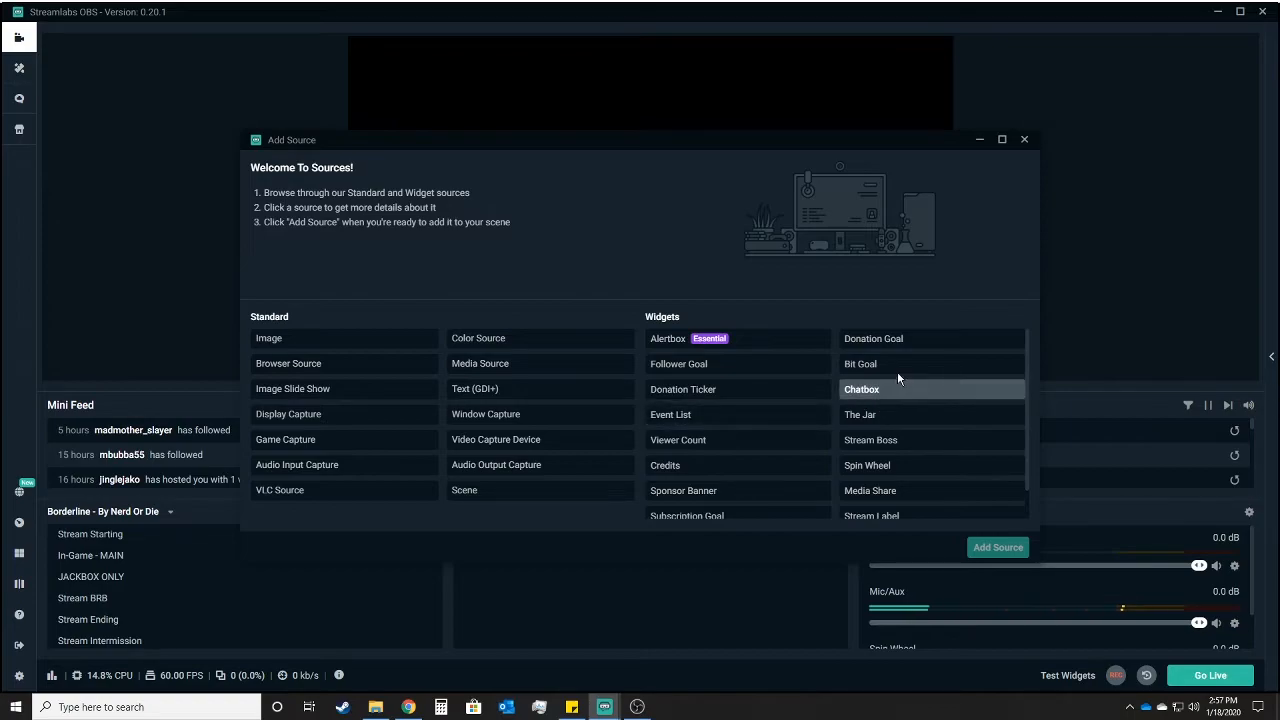
{"action": "left_click", "coordinate": [790, 339]}
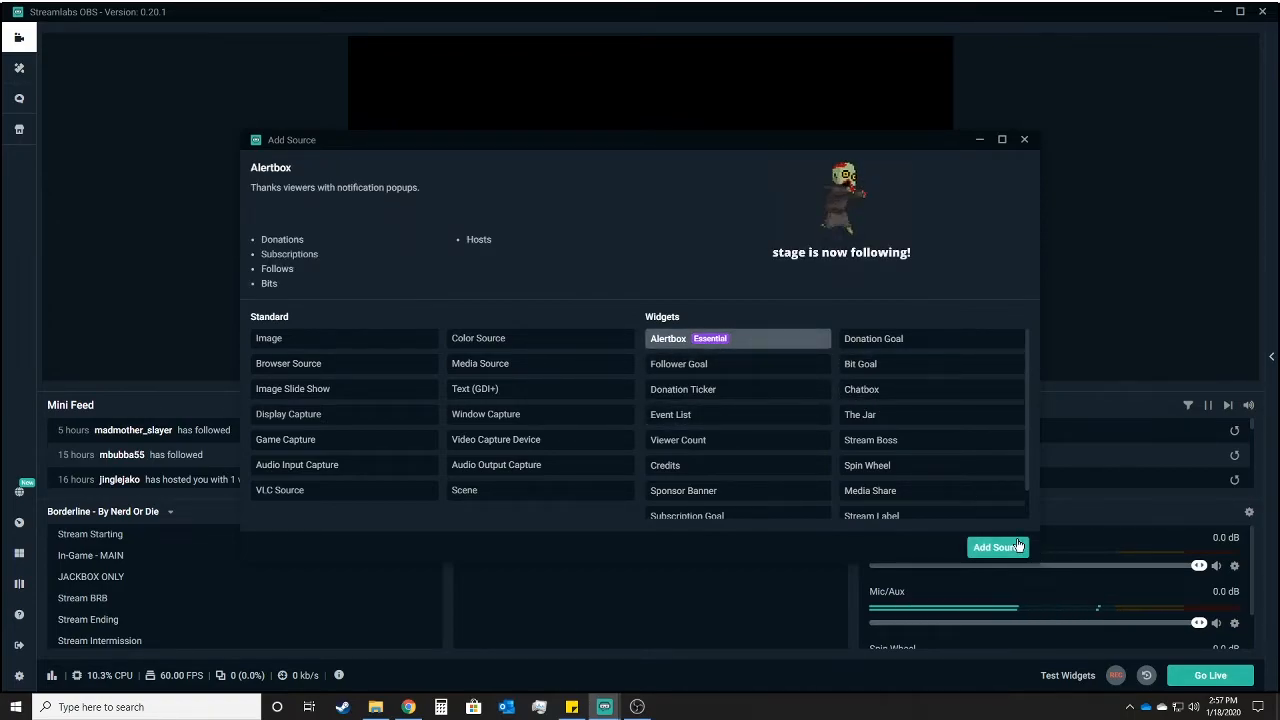
{"action": "left_click", "coordinate": [1017, 547]}
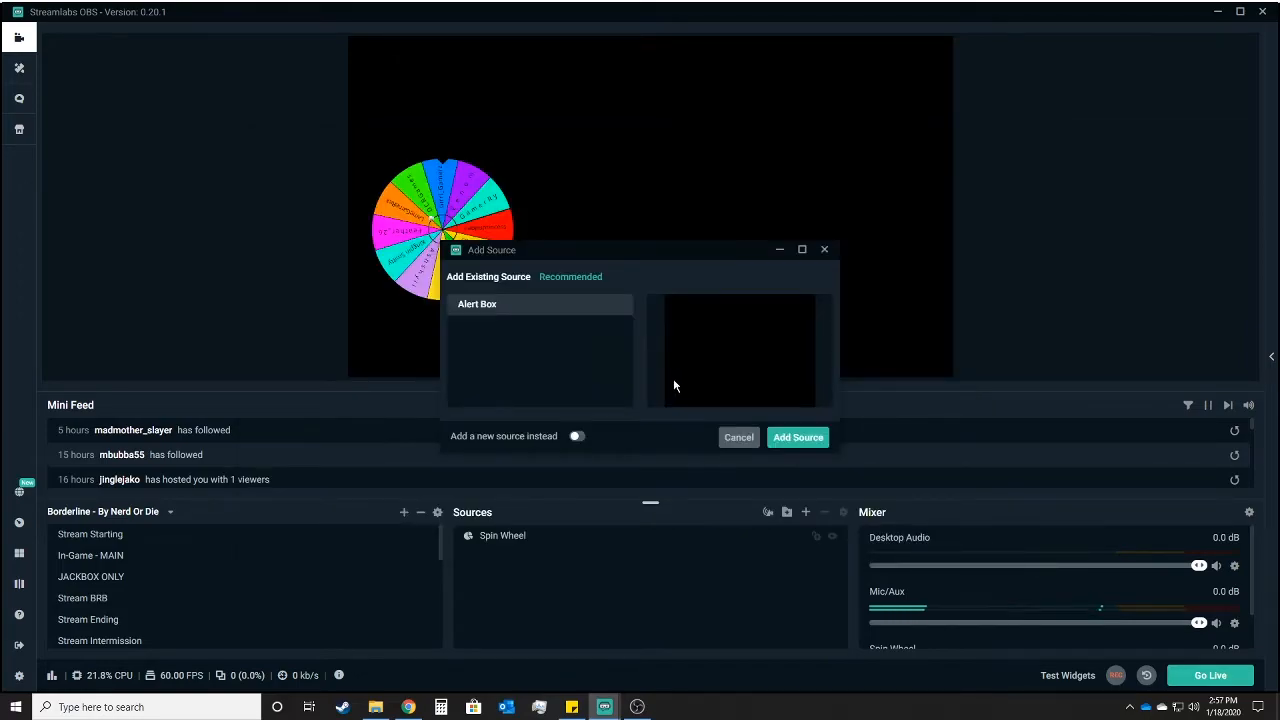
{"action": "left_click", "coordinate": [577, 437]}
{"action": "key", "text": "BackSpace"}
{"action": "key", "text": "BackSpace"}
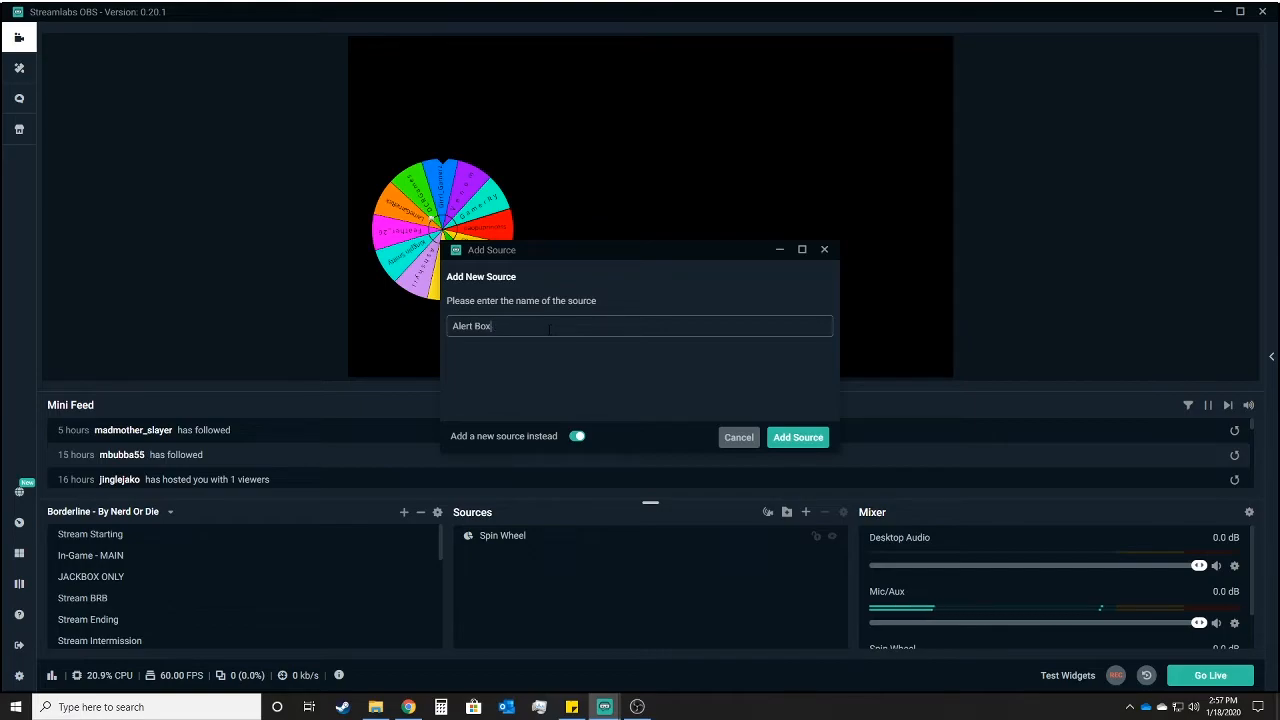
{"action": "left_click", "coordinate": [797, 437]}
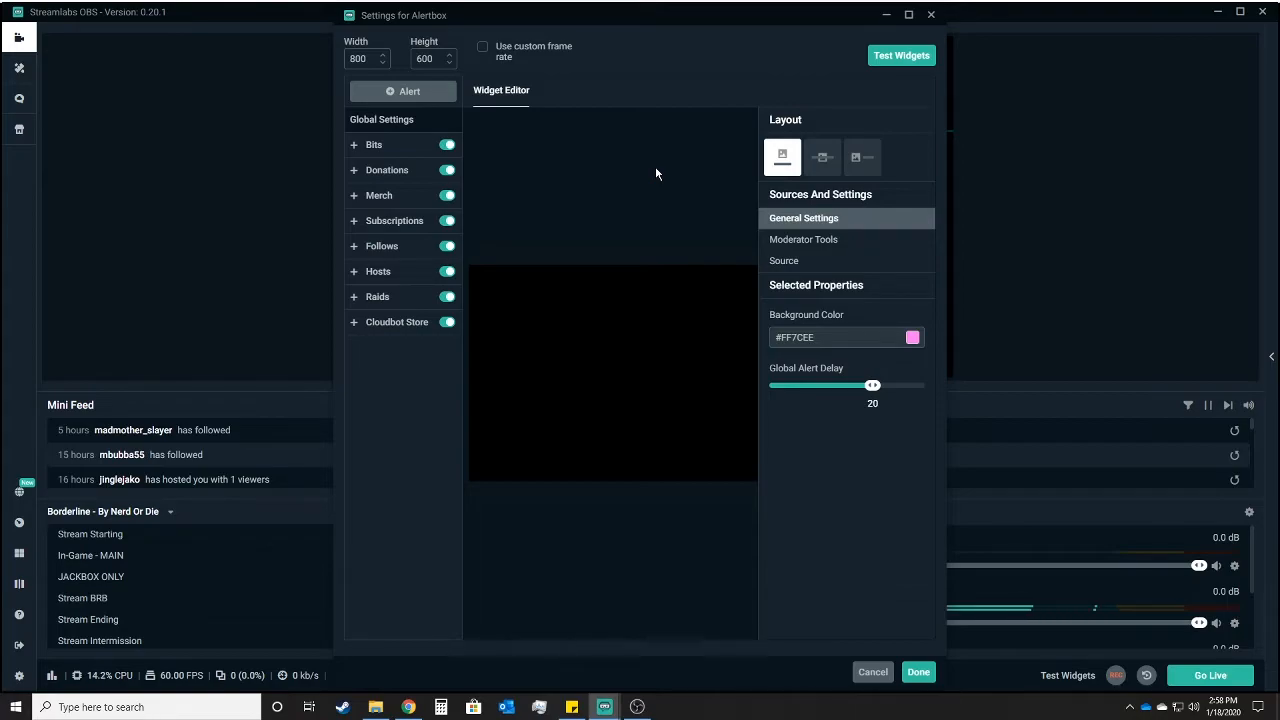
{"action": "key", "text": "Escape"}
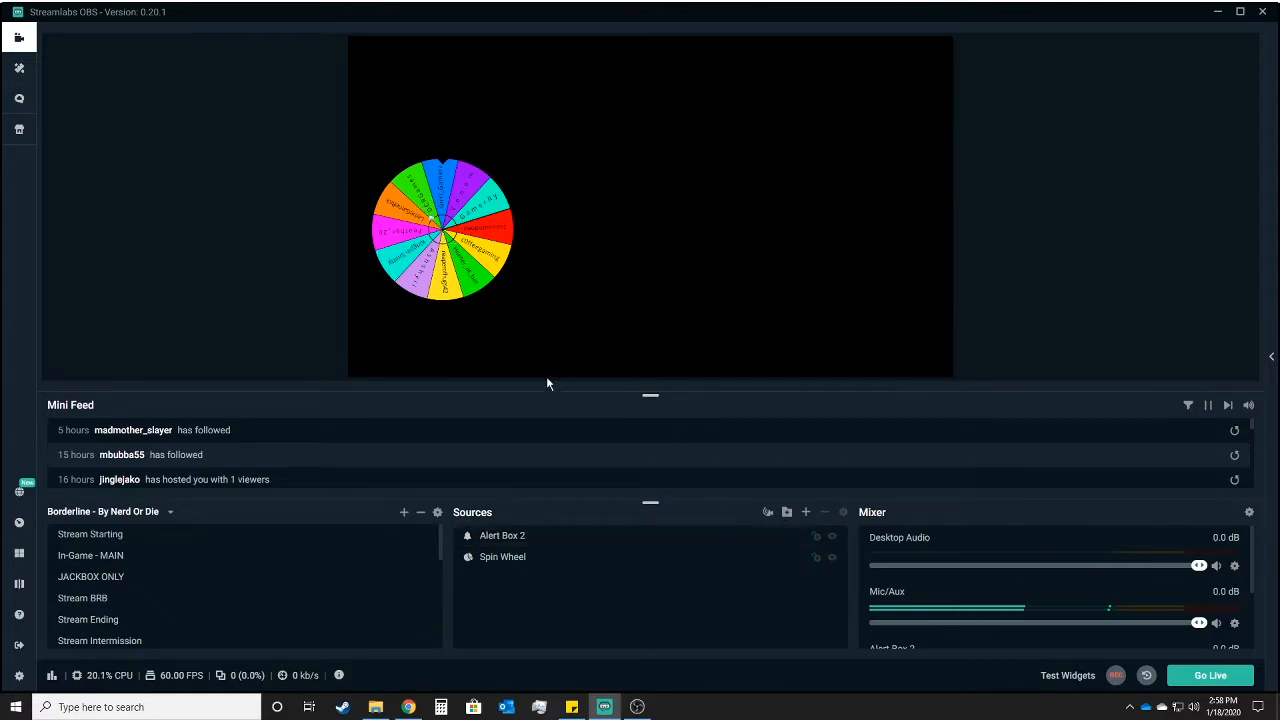
Step: Browse the scene themes filtered by the colours green and yellow
{"action": "left_click", "coordinate": [14, 72]}
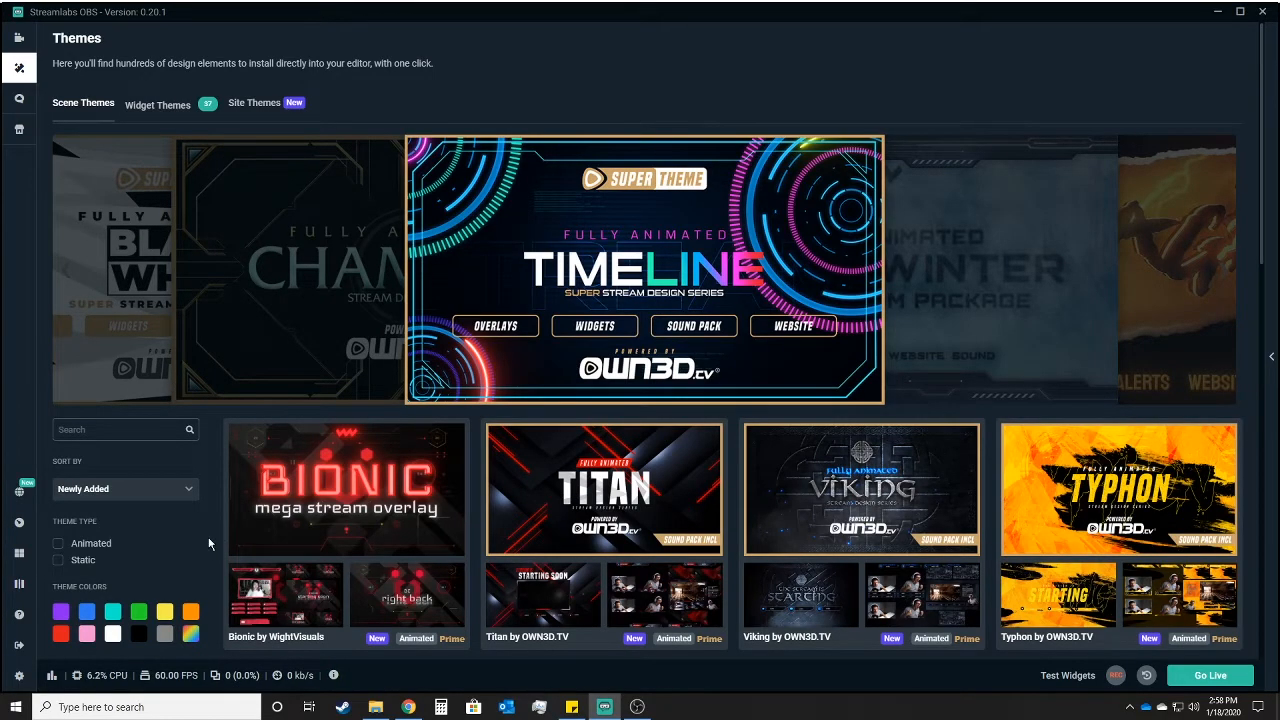
{"action": "scroll", "coordinate": [217, 535], "scroll_direction": "down", "scroll_amount": 1}
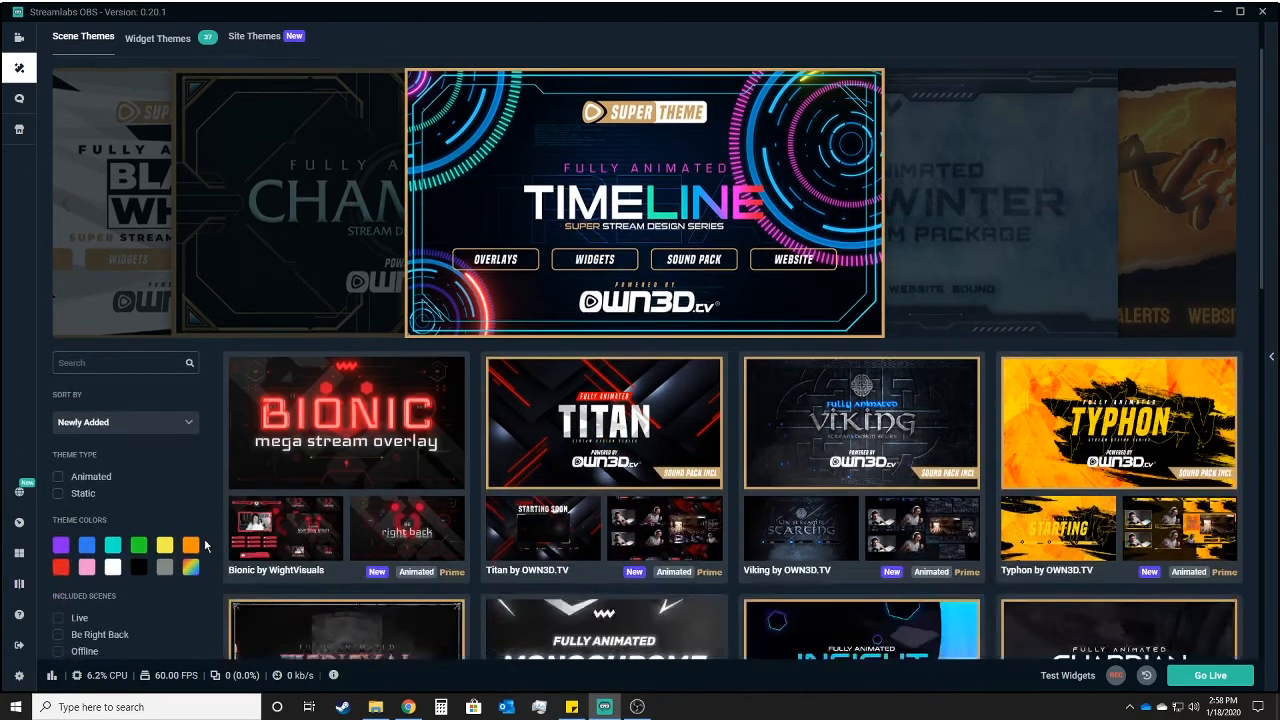
{"action": "left_click", "coordinate": [138, 544]}
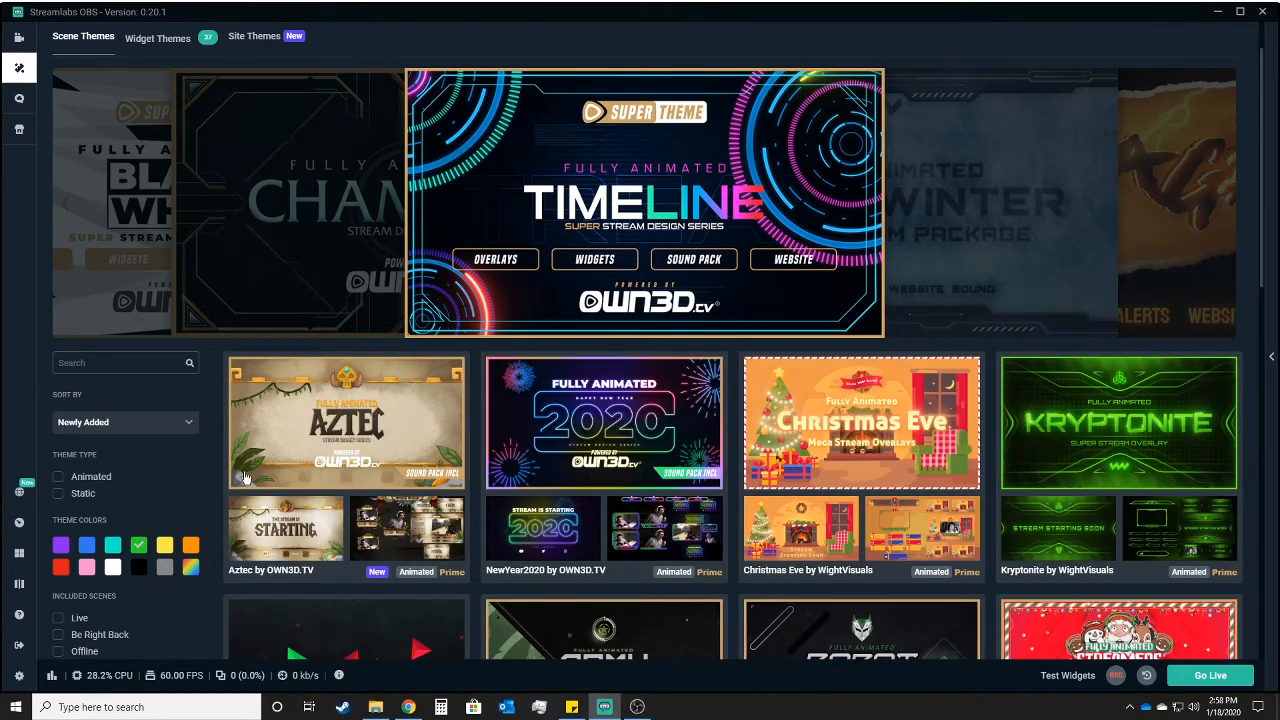
{"action": "left_click", "coordinate": [165, 545]}
{"action": "scroll", "coordinate": [627, 535], "scroll_direction": "down", "scroll_amount": 2}
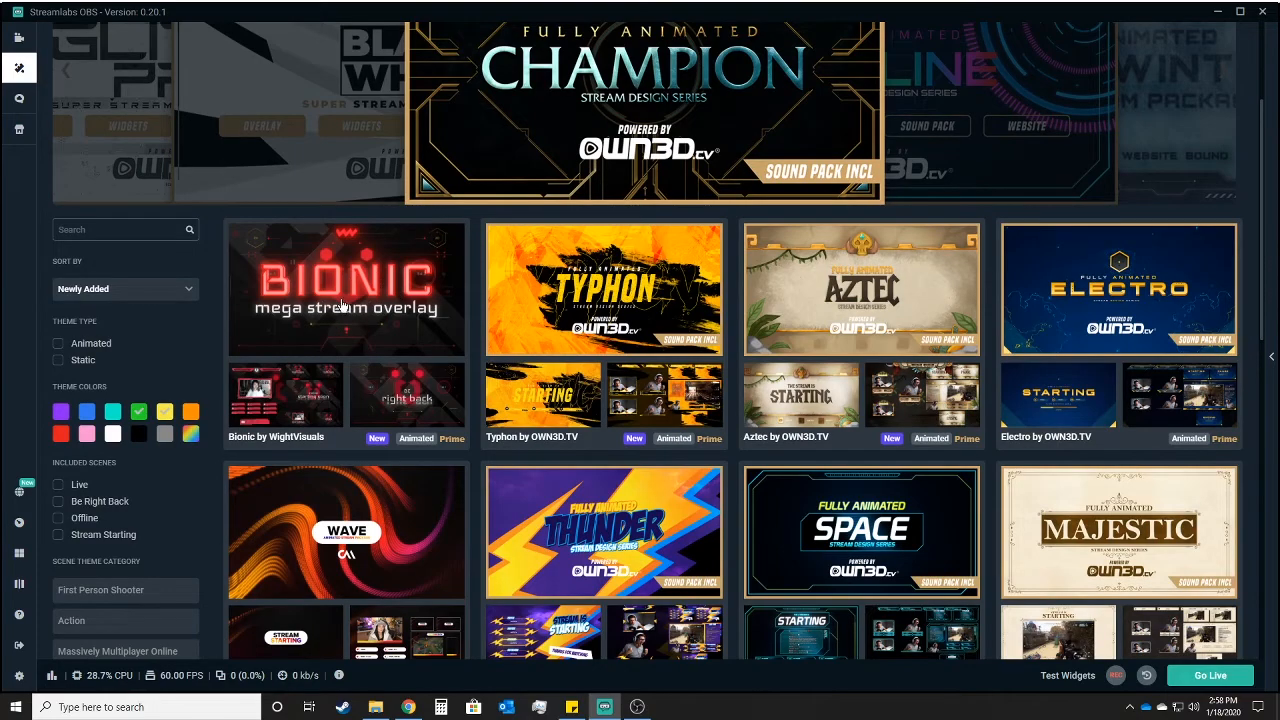
{"action": "scroll", "coordinate": [450, 540], "scroll_direction": "down", "scroll_amount": 6}
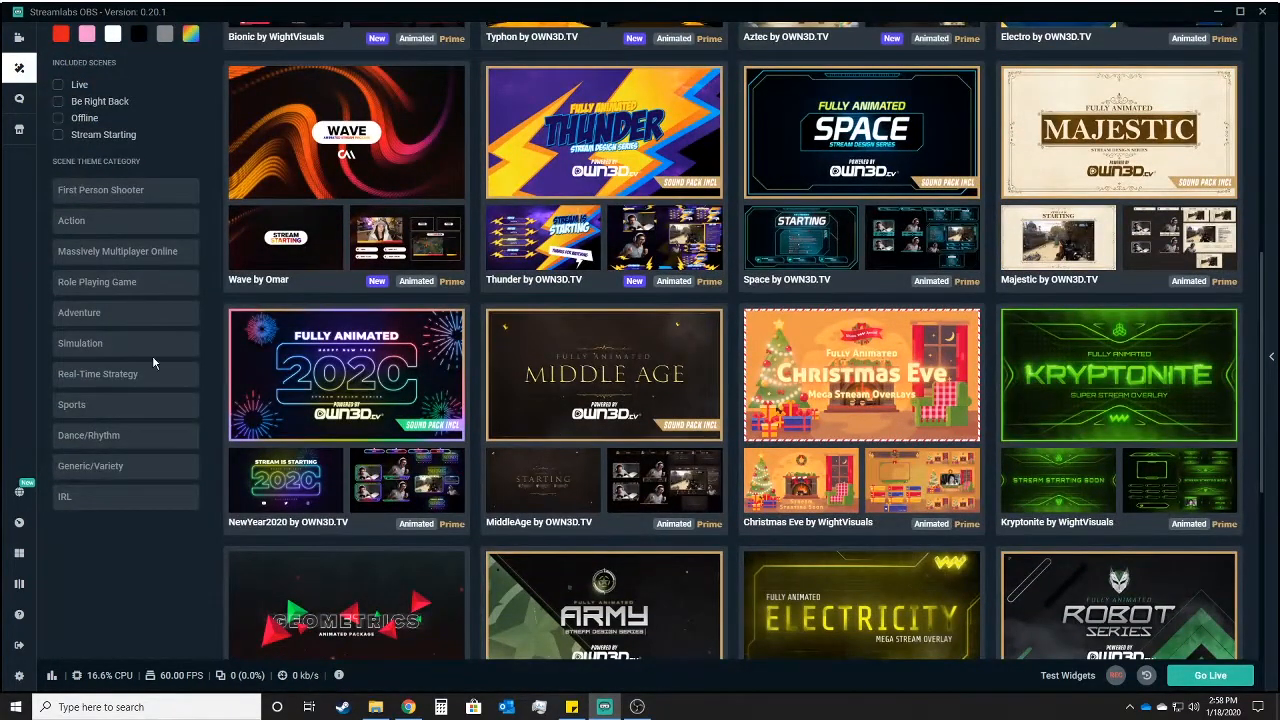
Step: Examine the Kryptonite theme's Stream Starting Soon and overlay previews and its matching widget and website themes
{"action": "left_click", "coordinate": [1060, 379]}
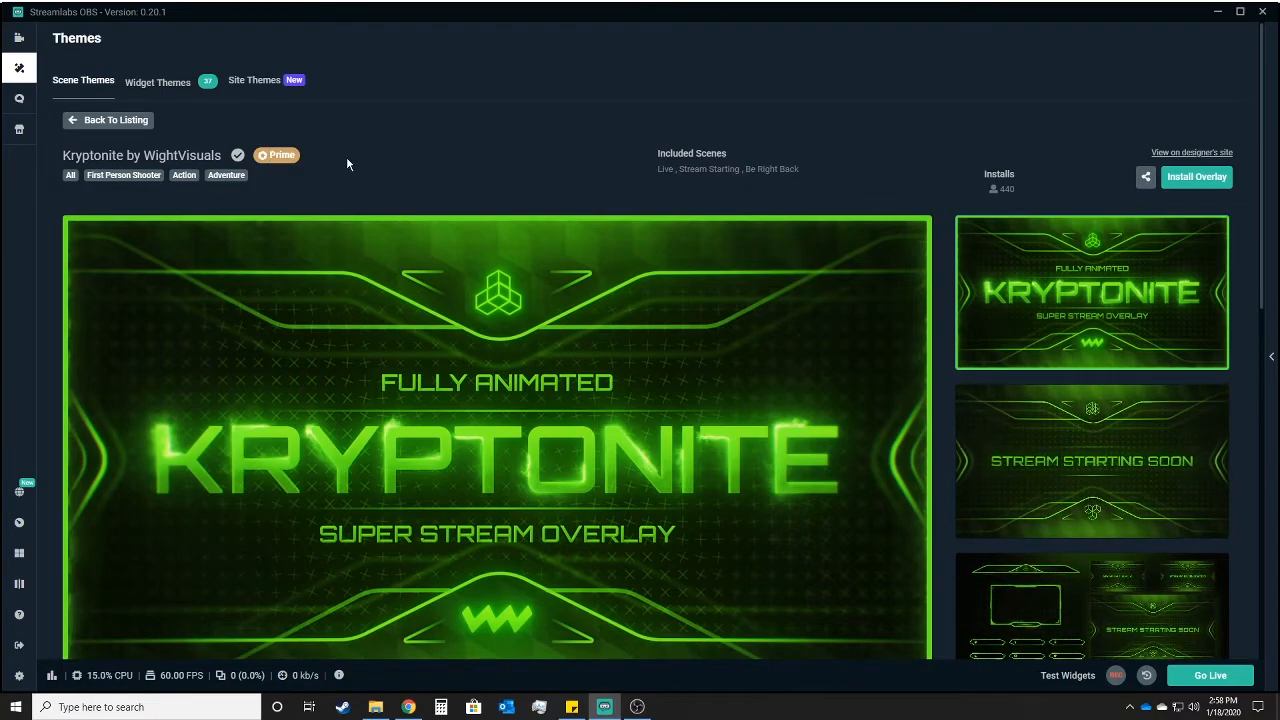
{"action": "scroll", "coordinate": [464, 364], "scroll_direction": "down", "scroll_amount": 1}
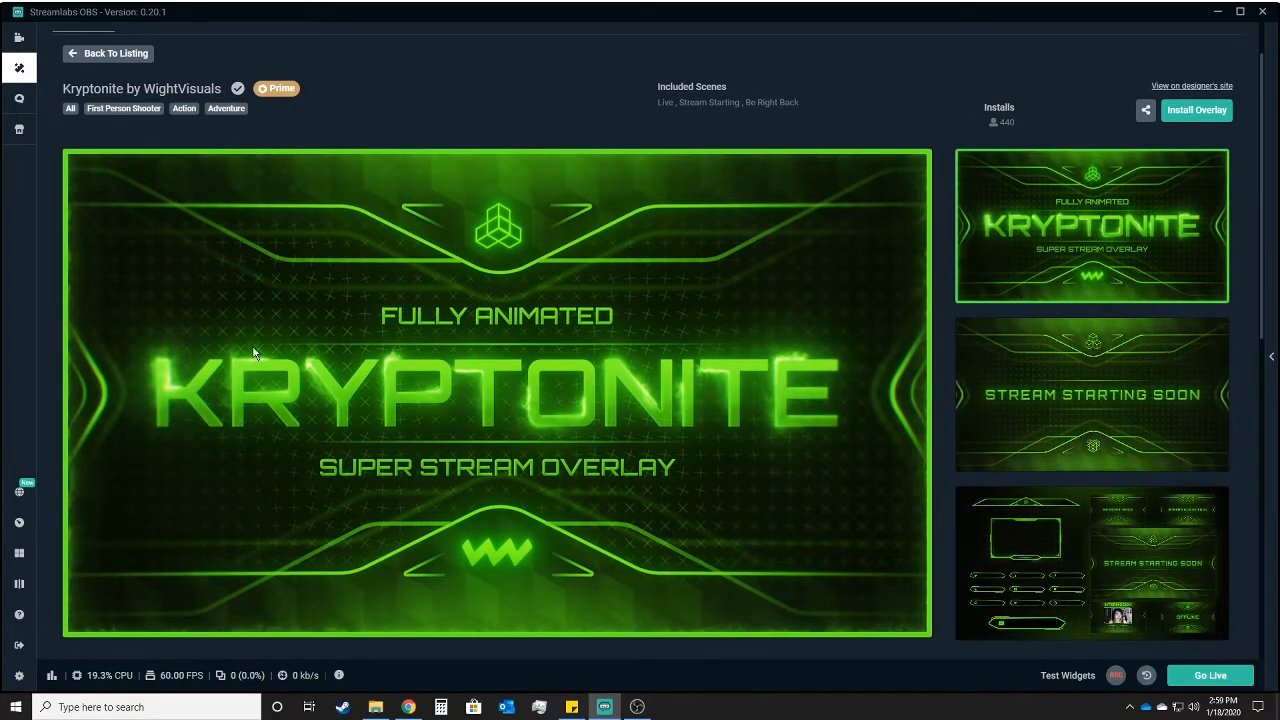
{"action": "left_click", "coordinate": [1095, 375]}
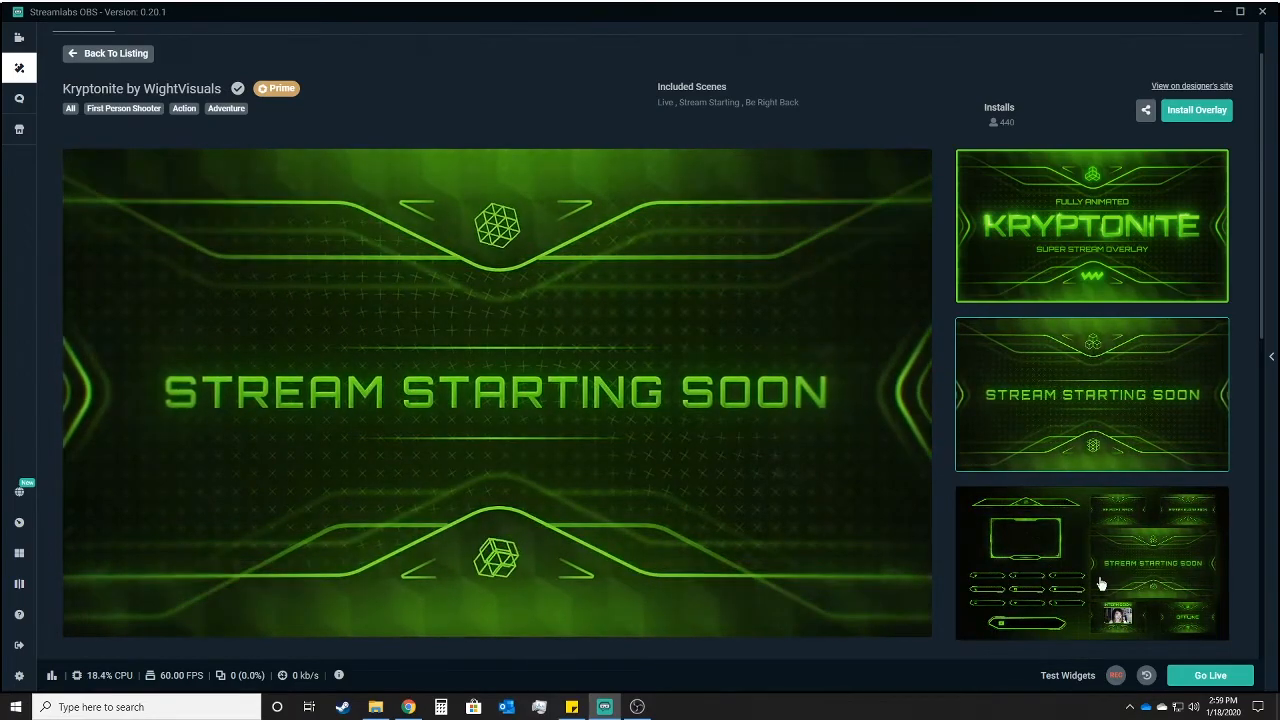
{"action": "left_click", "coordinate": [1100, 594]}
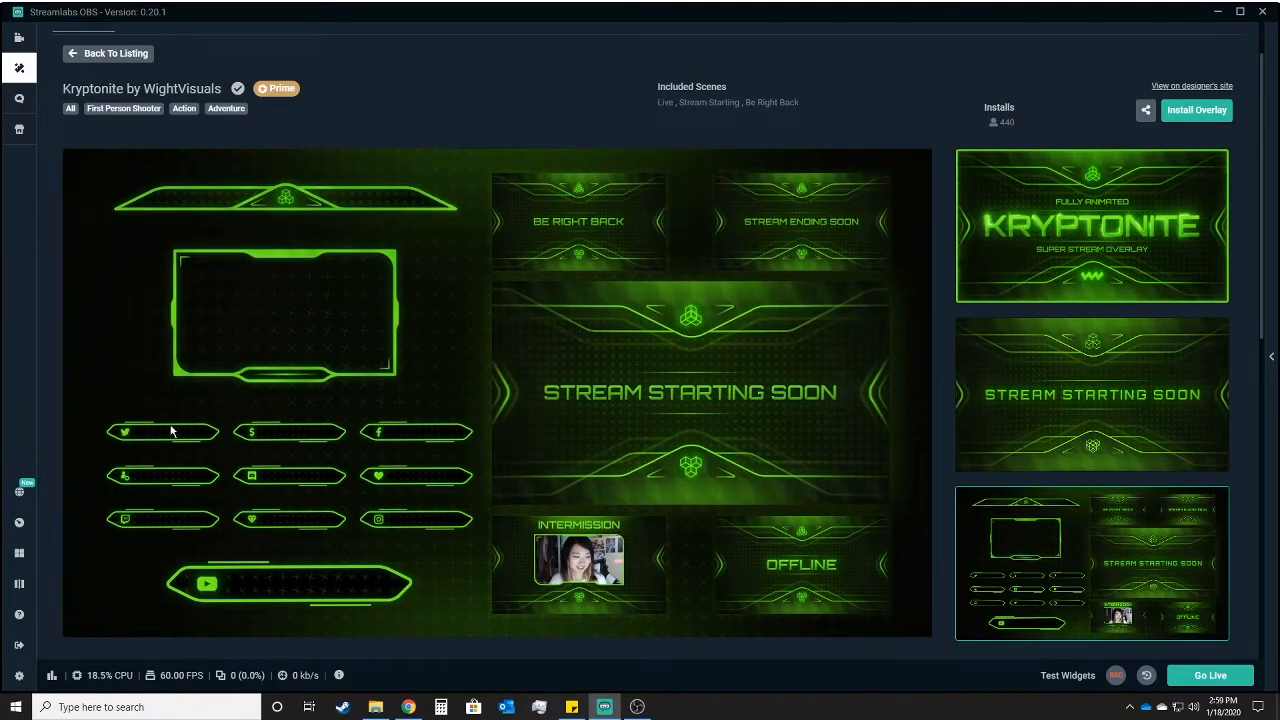
{"action": "scroll", "coordinate": [270, 451], "scroll_direction": "down", "scroll_amount": 1}
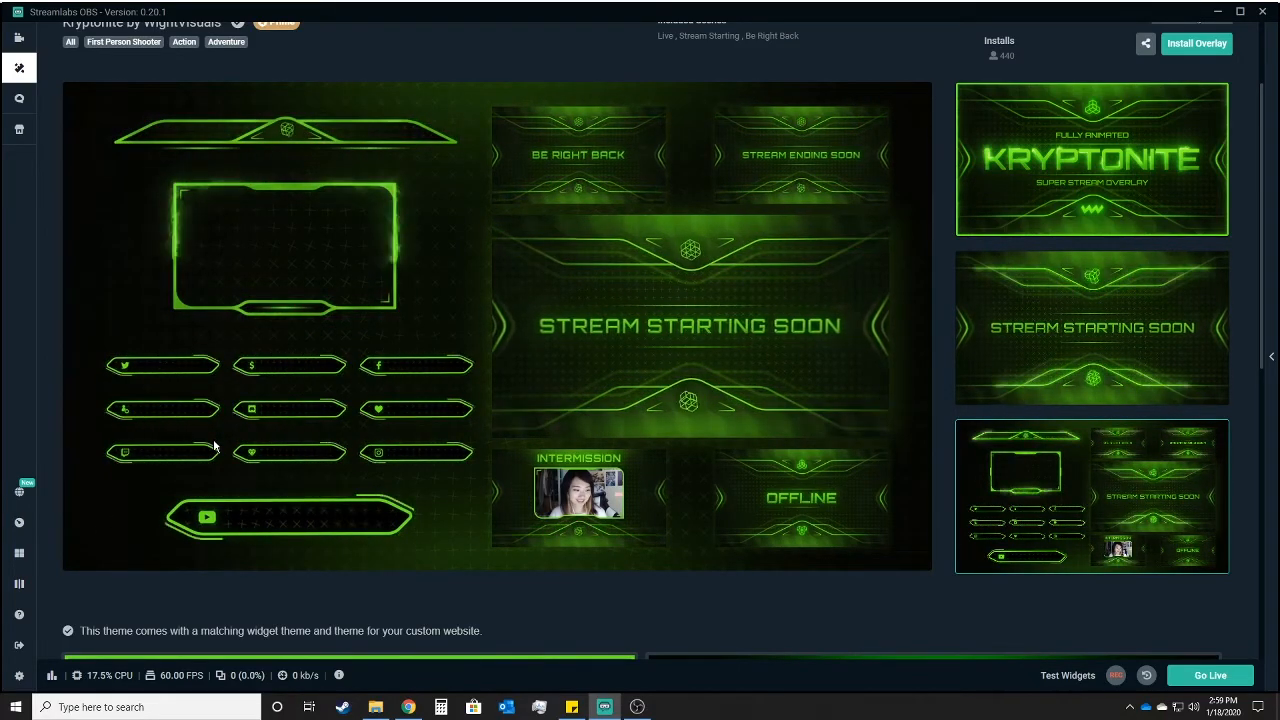
{"action": "scroll", "coordinate": [318, 440], "scroll_direction": "down", "scroll_amount": 2}
{"action": "scroll", "coordinate": [318, 440], "scroll_direction": "down", "scroll_amount": 3}
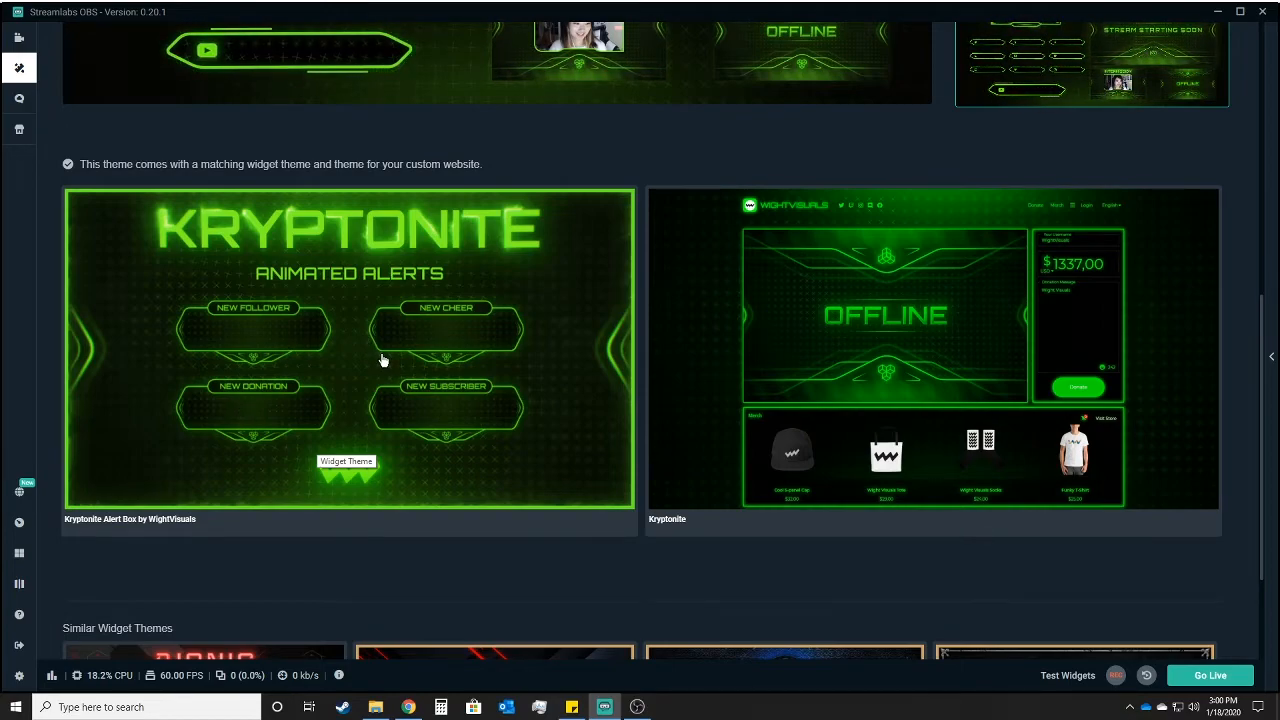
Step: Review the Kryptonite theme's matching alert box, website theme, similar widget themes and overlay preview once more
{"action": "scroll", "coordinate": [381, 358], "scroll_direction": "down", "scroll_amount": 2}
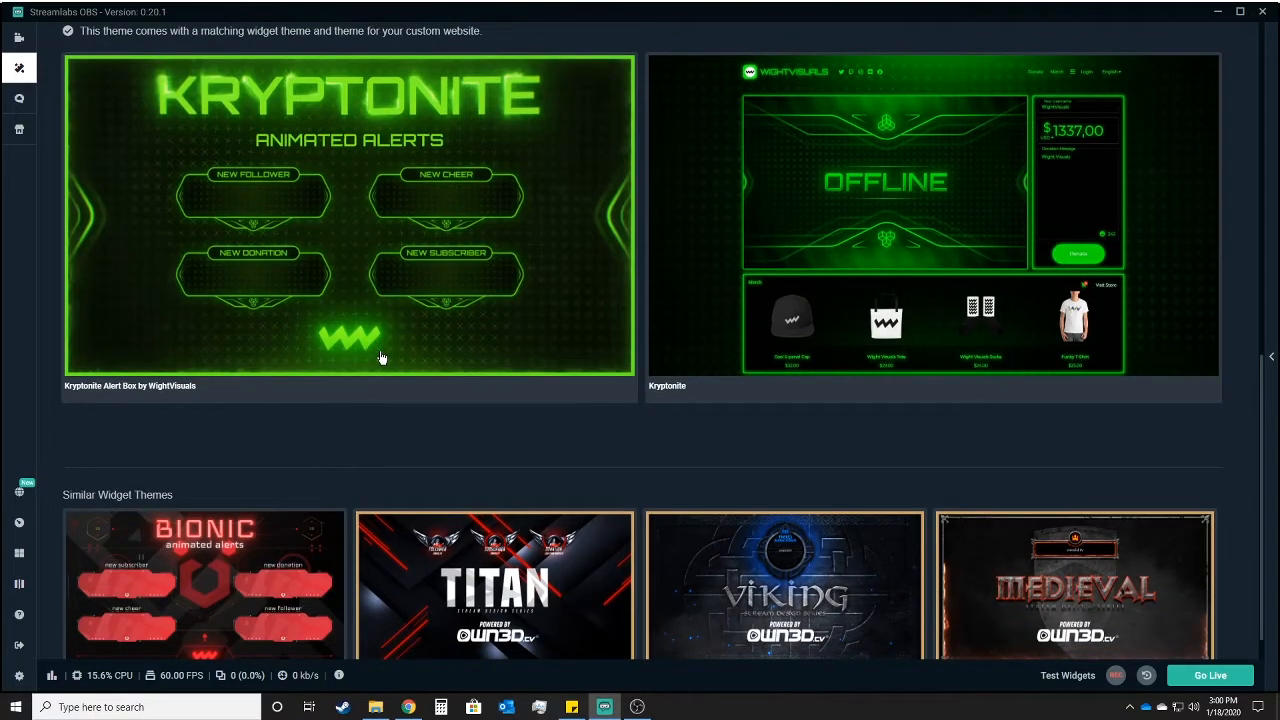
{"action": "scroll", "coordinate": [409, 436], "scroll_direction": "up", "scroll_amount": 2}
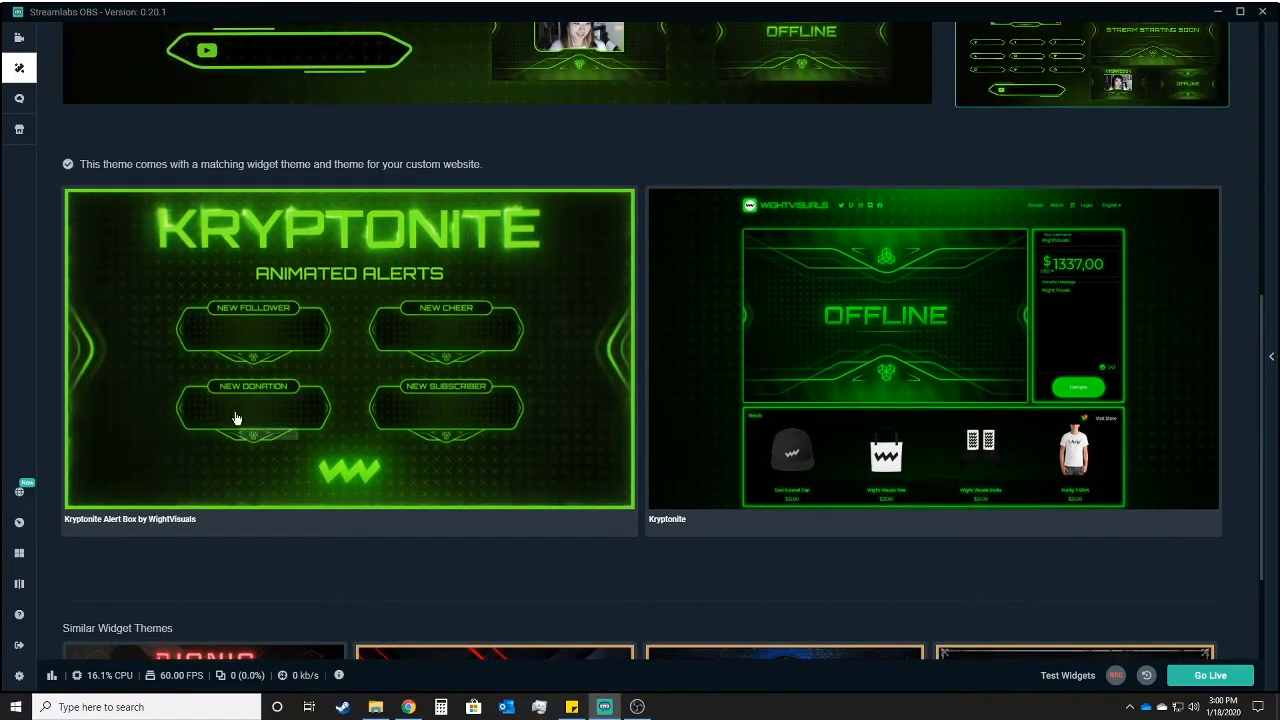
{"action": "scroll", "coordinate": [243, 428], "scroll_direction": "up", "scroll_amount": 3}
{"action": "scroll", "coordinate": [866, 427], "scroll_direction": "up", "scroll_amount": 3}
{"action": "scroll", "coordinate": [1020, 371], "scroll_direction": "down", "scroll_amount": 1}
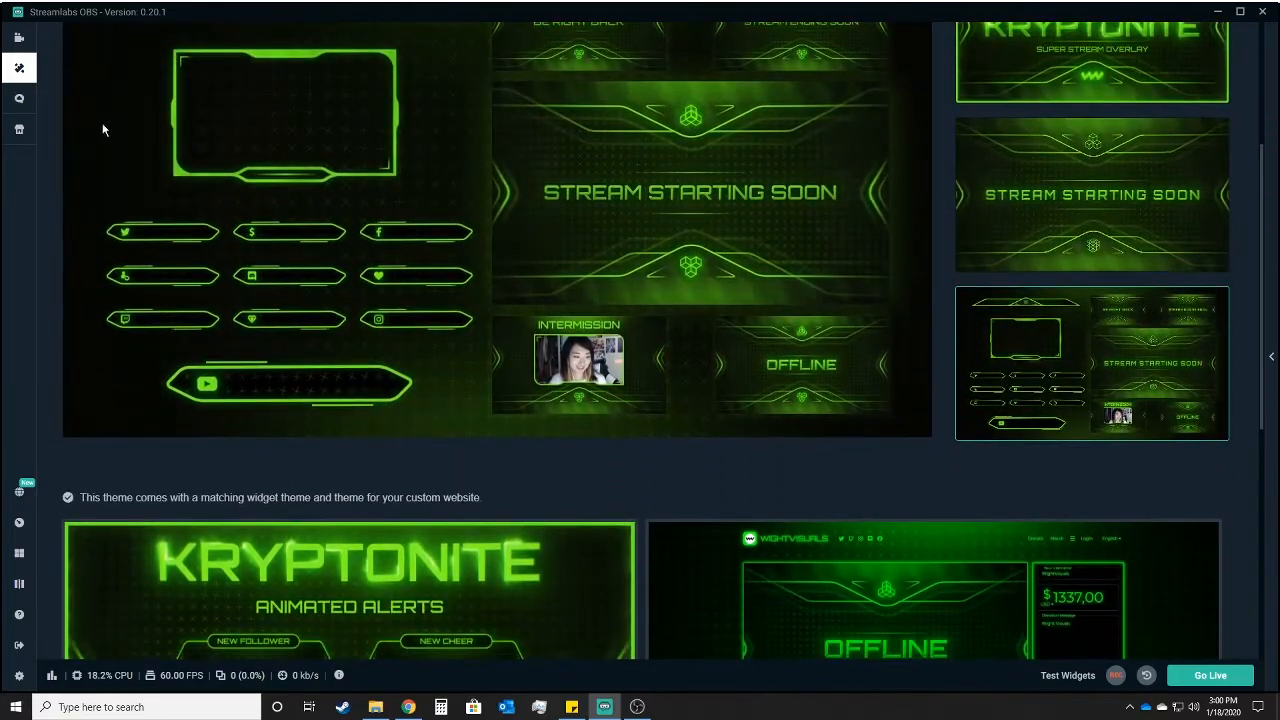
{"action": "scroll", "coordinate": [78, 102], "scroll_direction": "up", "scroll_amount": 4}
Step: Return to the scene theme list and browse the remaining themes on its first page
{"action": "left_click", "coordinate": [113, 124]}
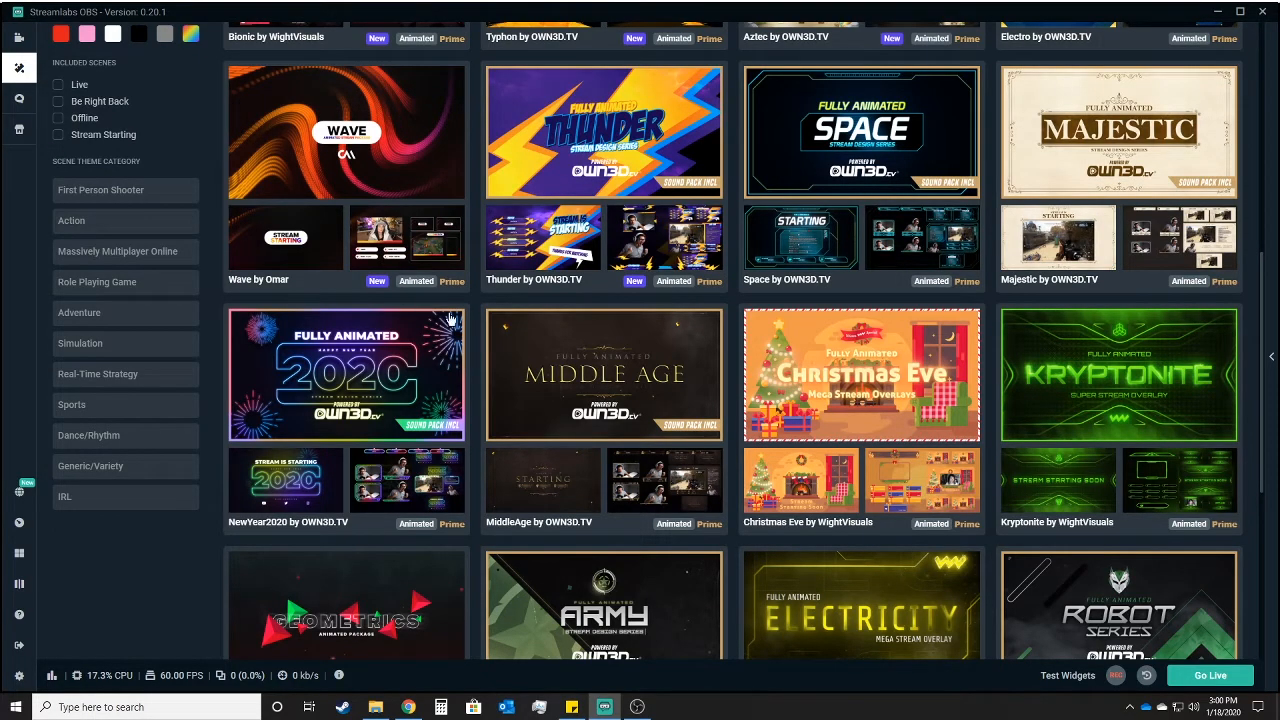
{"action": "scroll", "coordinate": [494, 333], "scroll_direction": "down", "scroll_amount": 3}
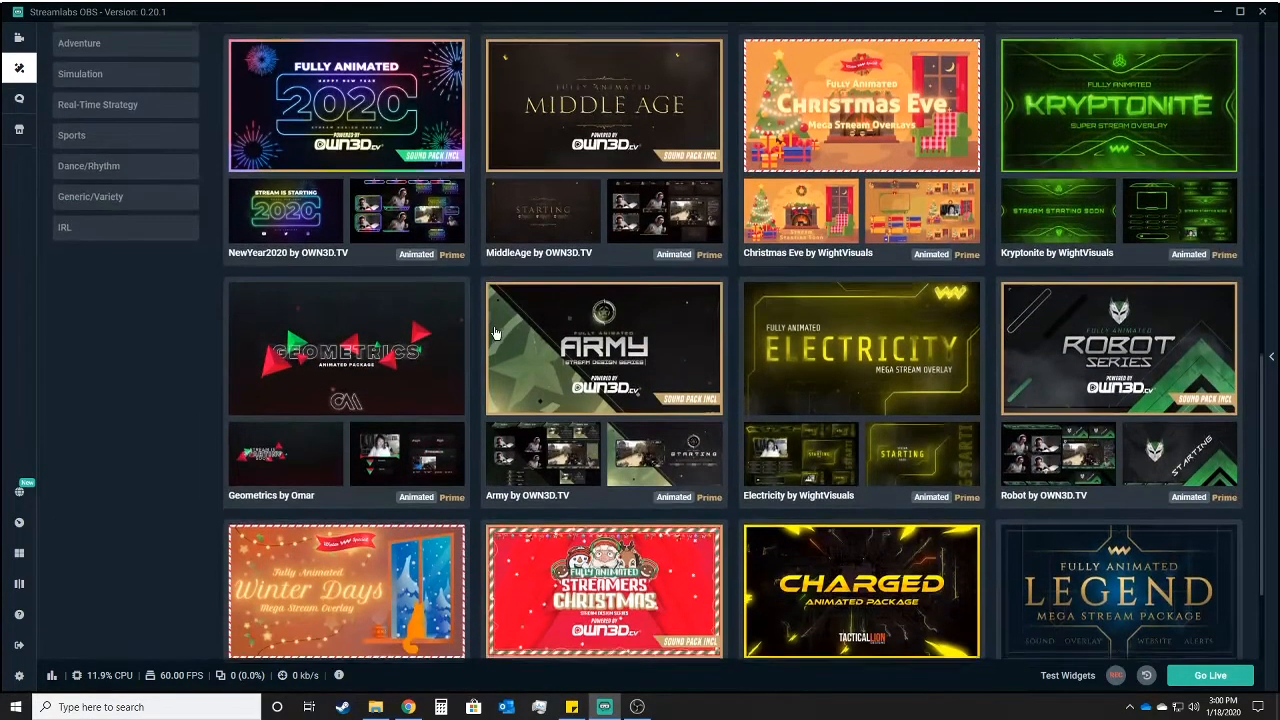
{"action": "scroll", "coordinate": [494, 333], "scroll_direction": "down", "scroll_amount": 1}
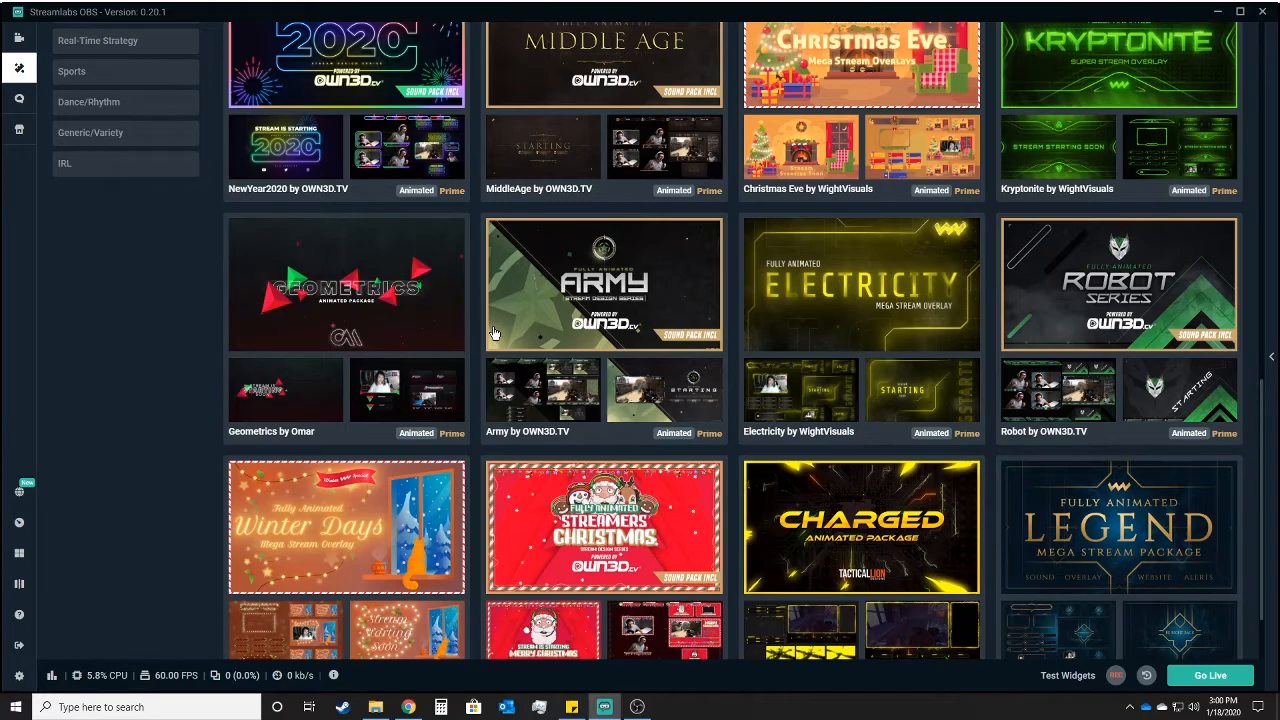
{"action": "scroll", "coordinate": [480, 328], "scroll_direction": "down", "scroll_amount": 1}
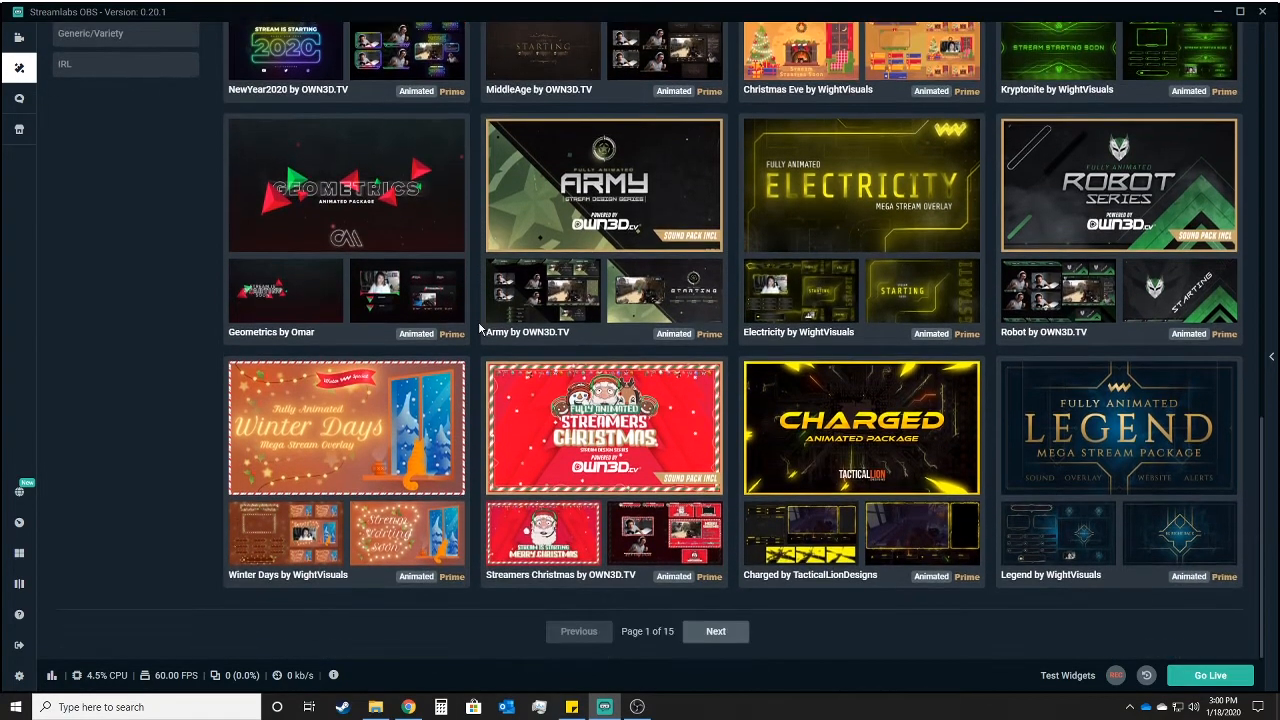
{"action": "scroll", "coordinate": [480, 328], "scroll_direction": "up", "scroll_amount": 2}
{"action": "scroll", "coordinate": [480, 328], "scroll_direction": "up", "scroll_amount": 8}
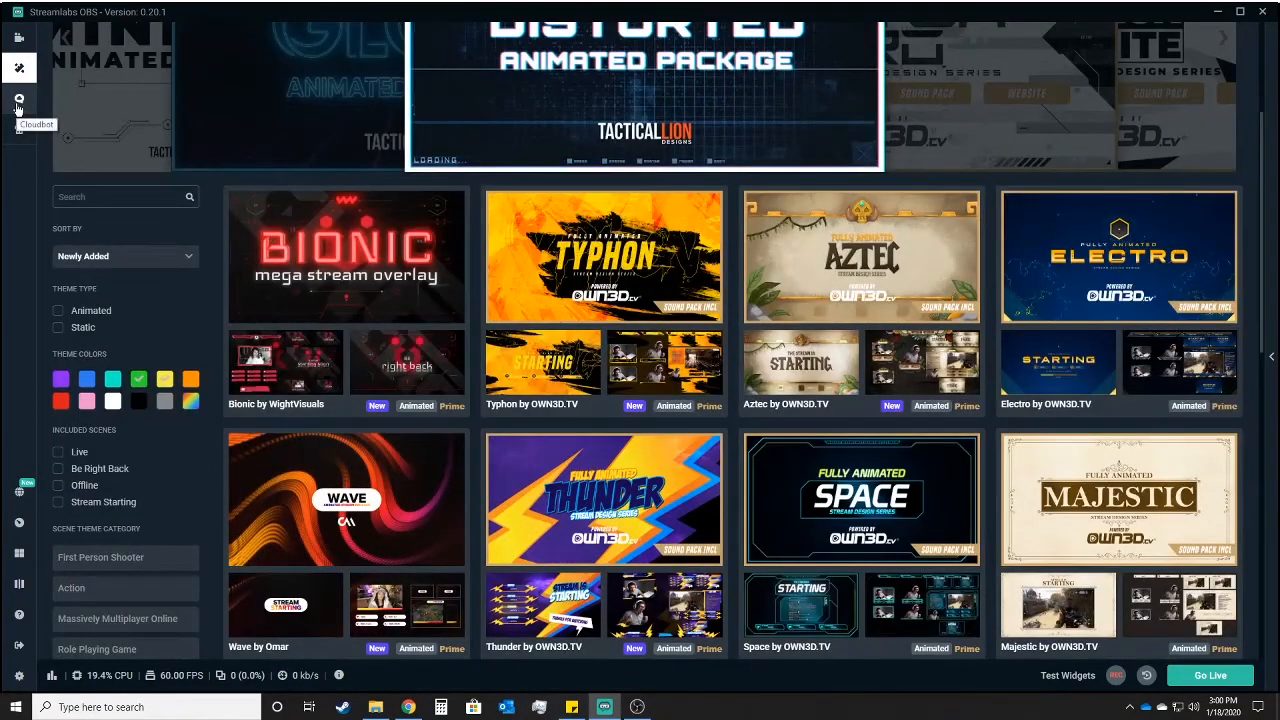
Step: Look through Cloudbot's mod tools, commands, timers, polls and giveaways
{"action": "left_click", "coordinate": [17, 101]}
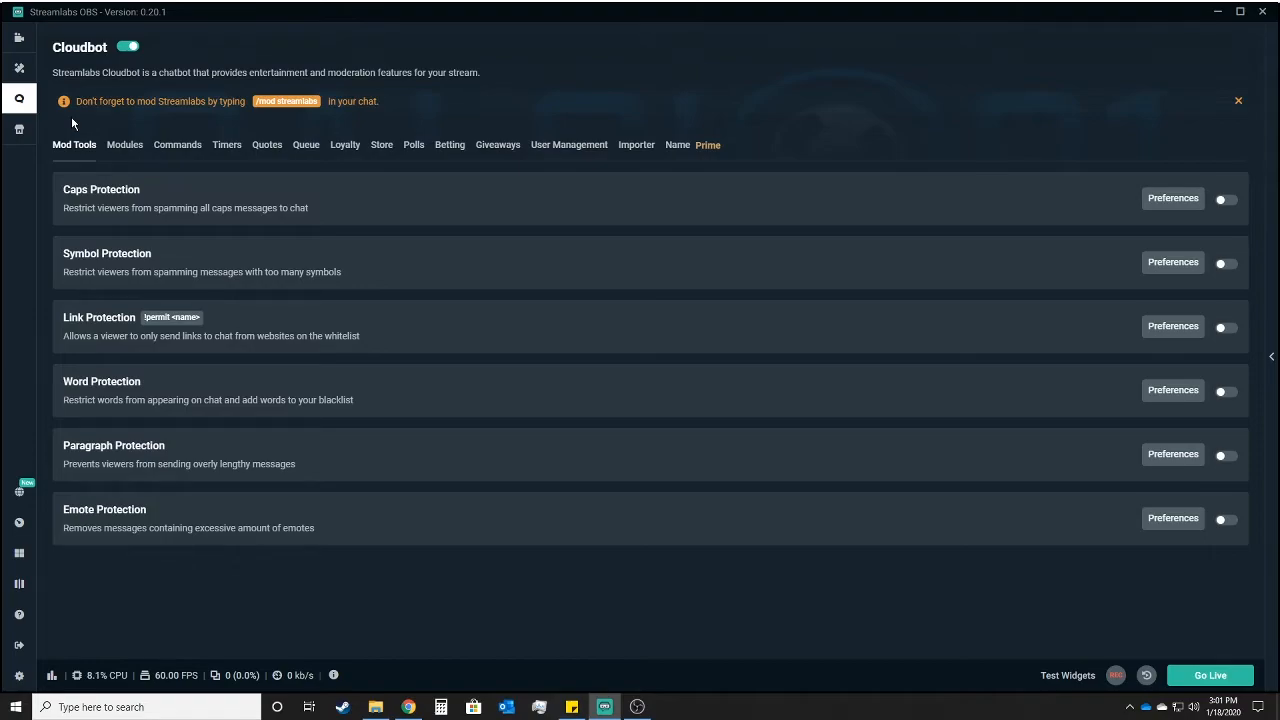
{"action": "left_click", "coordinate": [174, 150]}
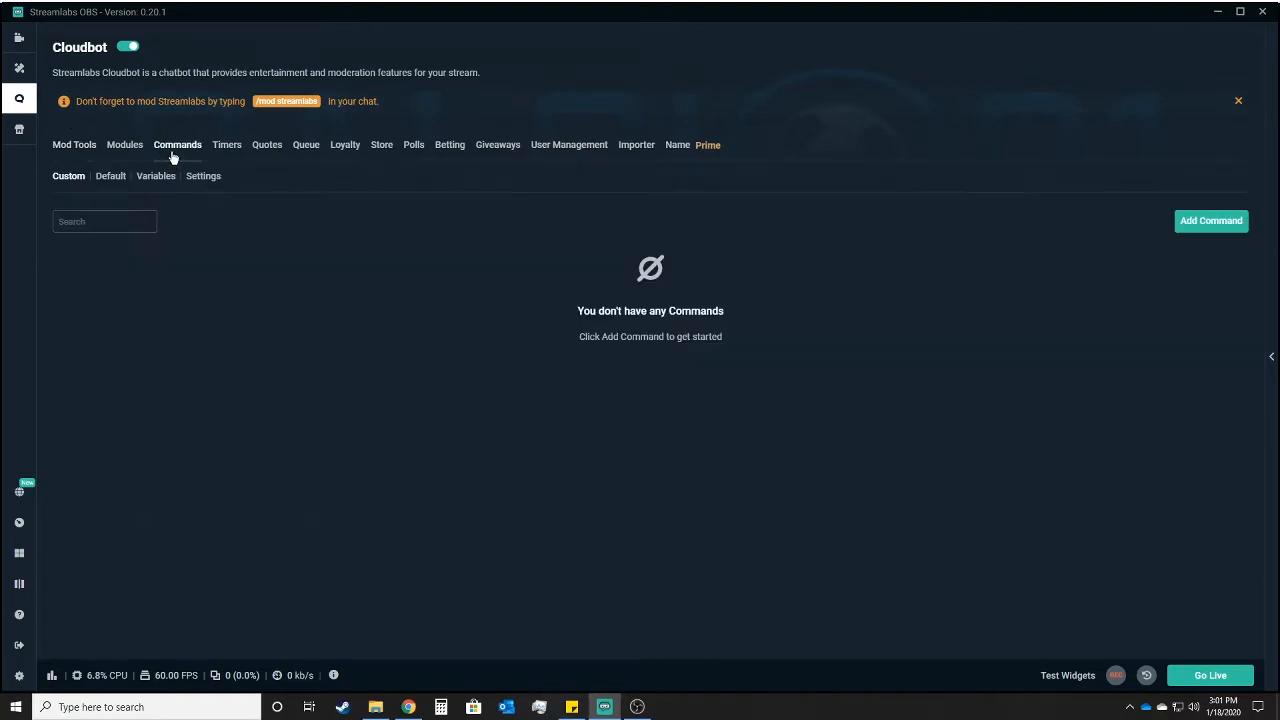
{"action": "left_click", "coordinate": [226, 150]}
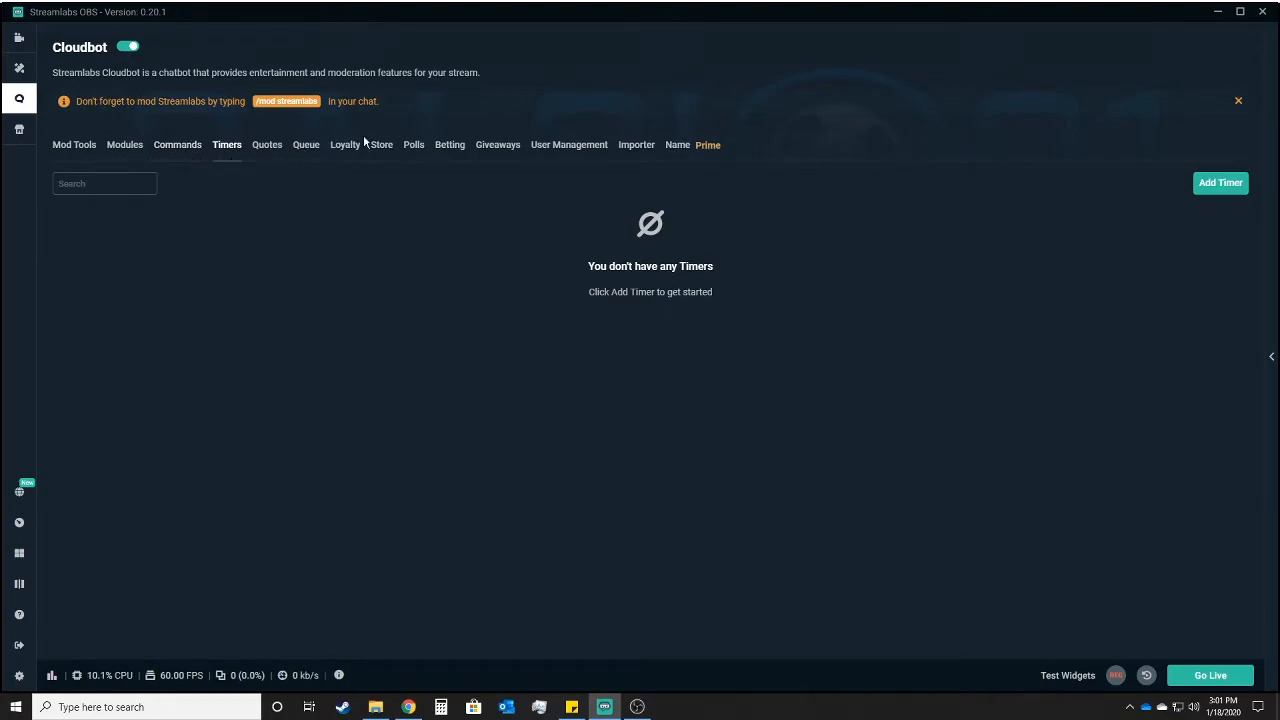
{"action": "left_click", "coordinate": [414, 148]}
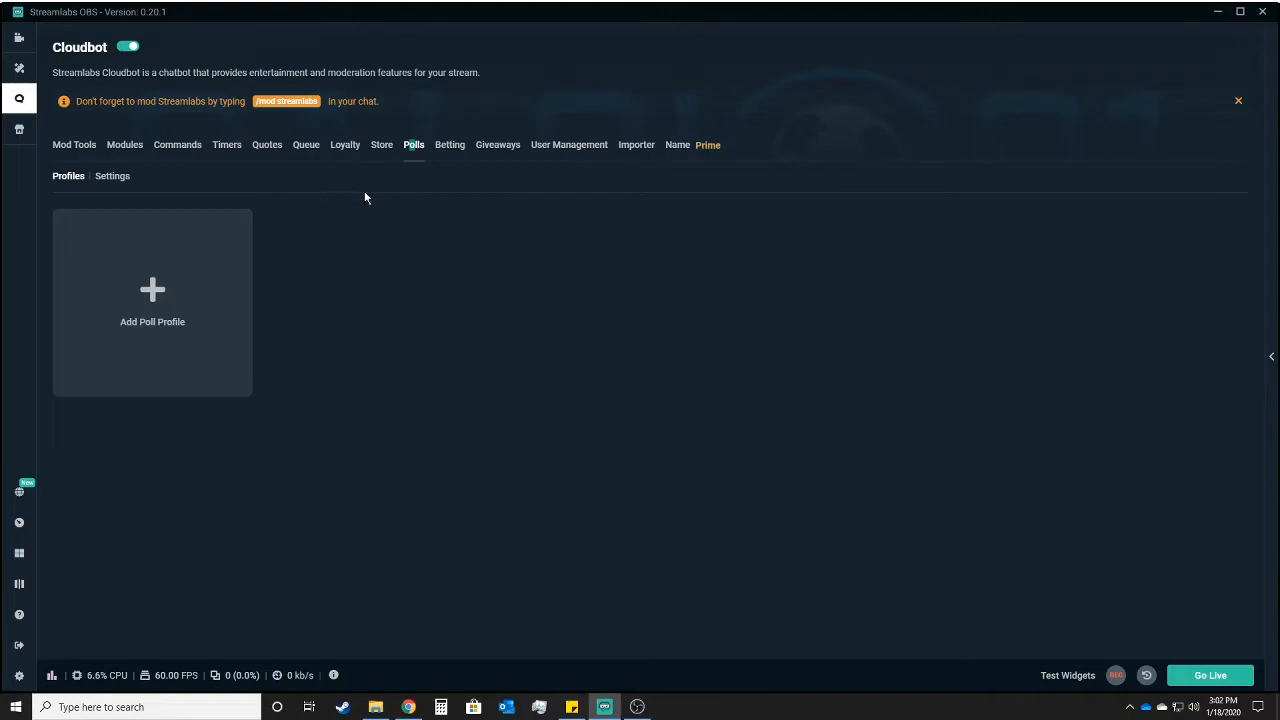
{"action": "left_click", "coordinate": [482, 141]}
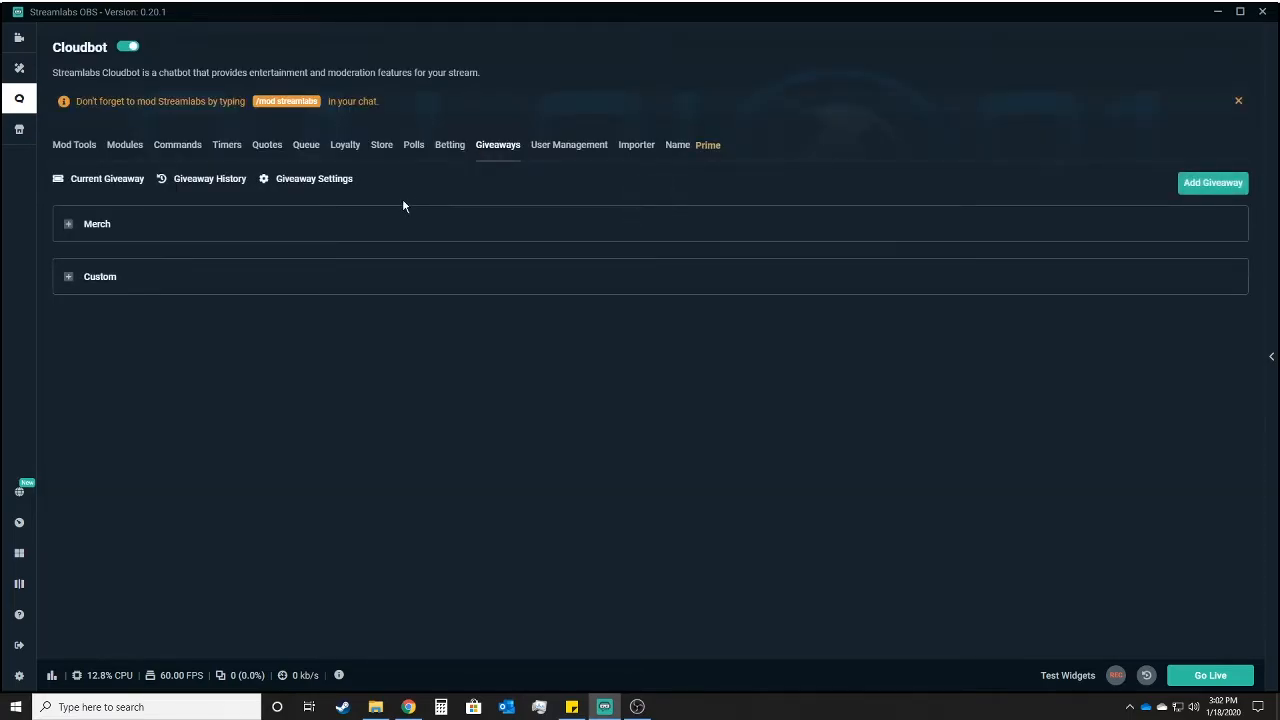
Step: Examine the general and advanced options for a new merch giveaway, including merch choices, permissions and ticket cost, without adding it
{"action": "left_click", "coordinate": [89, 226]}
{"action": "left_click", "coordinate": [605, 267]}
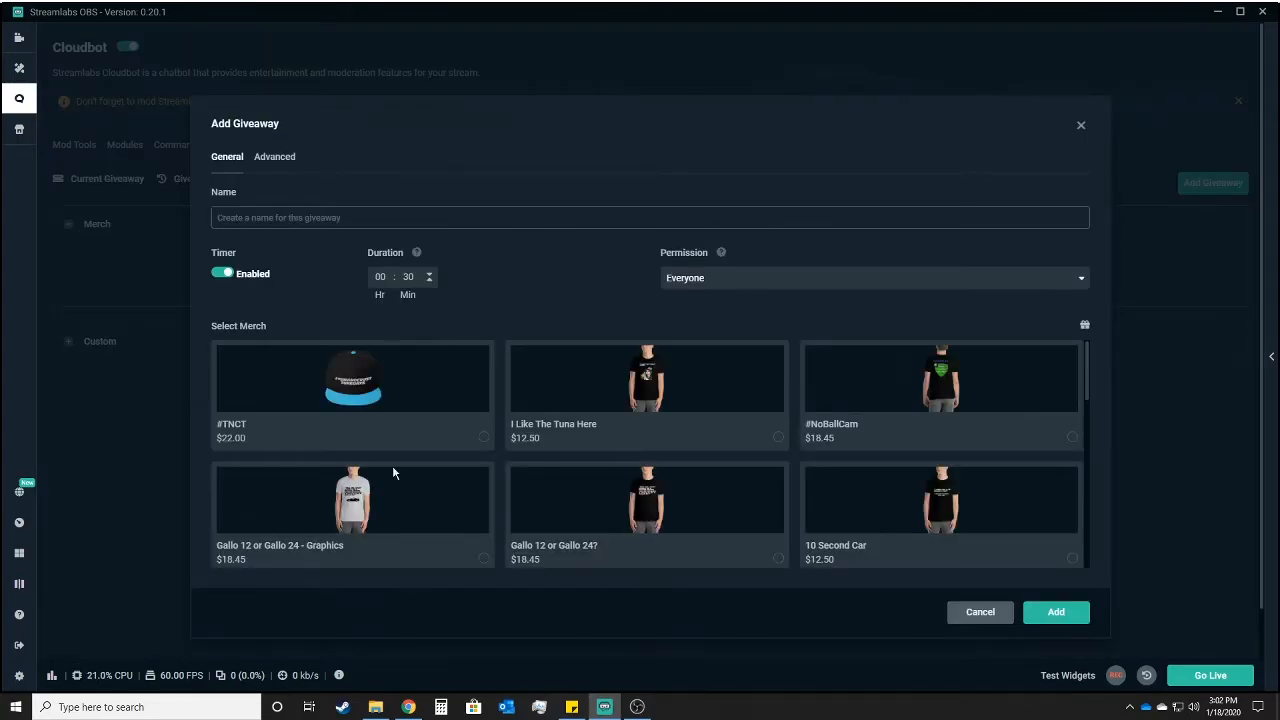
{"action": "scroll", "coordinate": [639, 426], "scroll_direction": "down", "scroll_amount": 3}
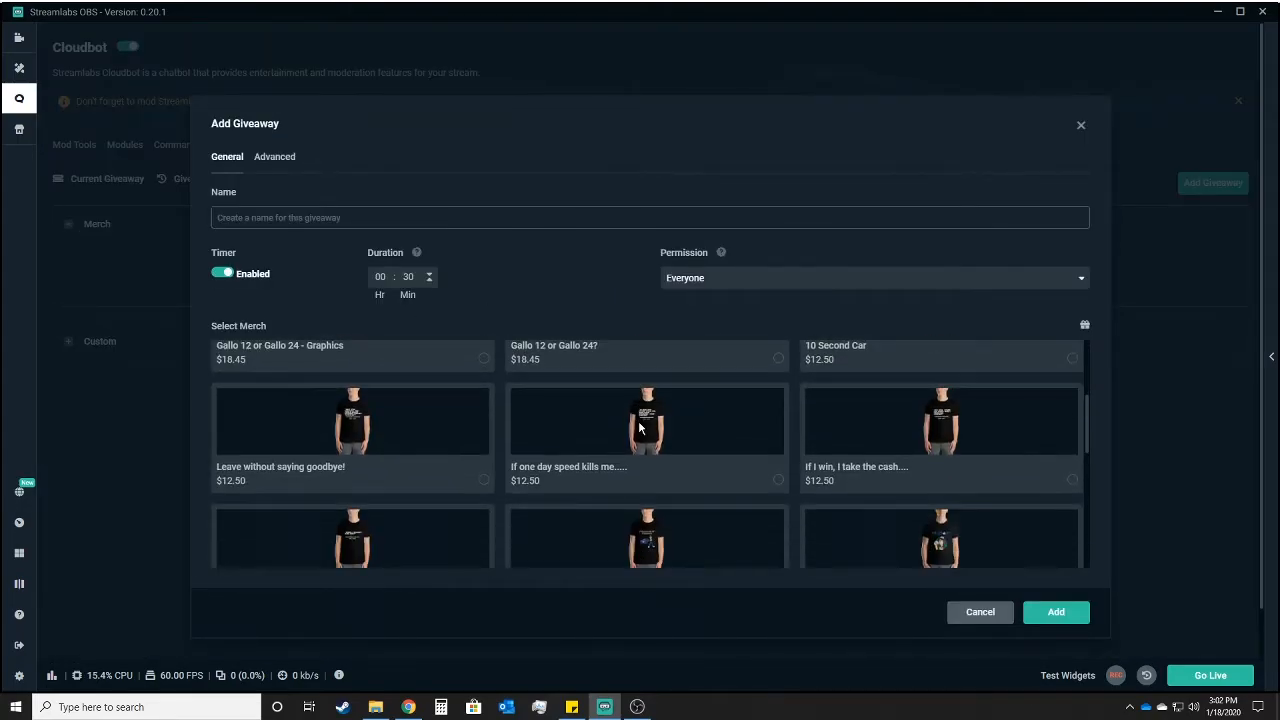
{"action": "left_click", "coordinate": [742, 280]}
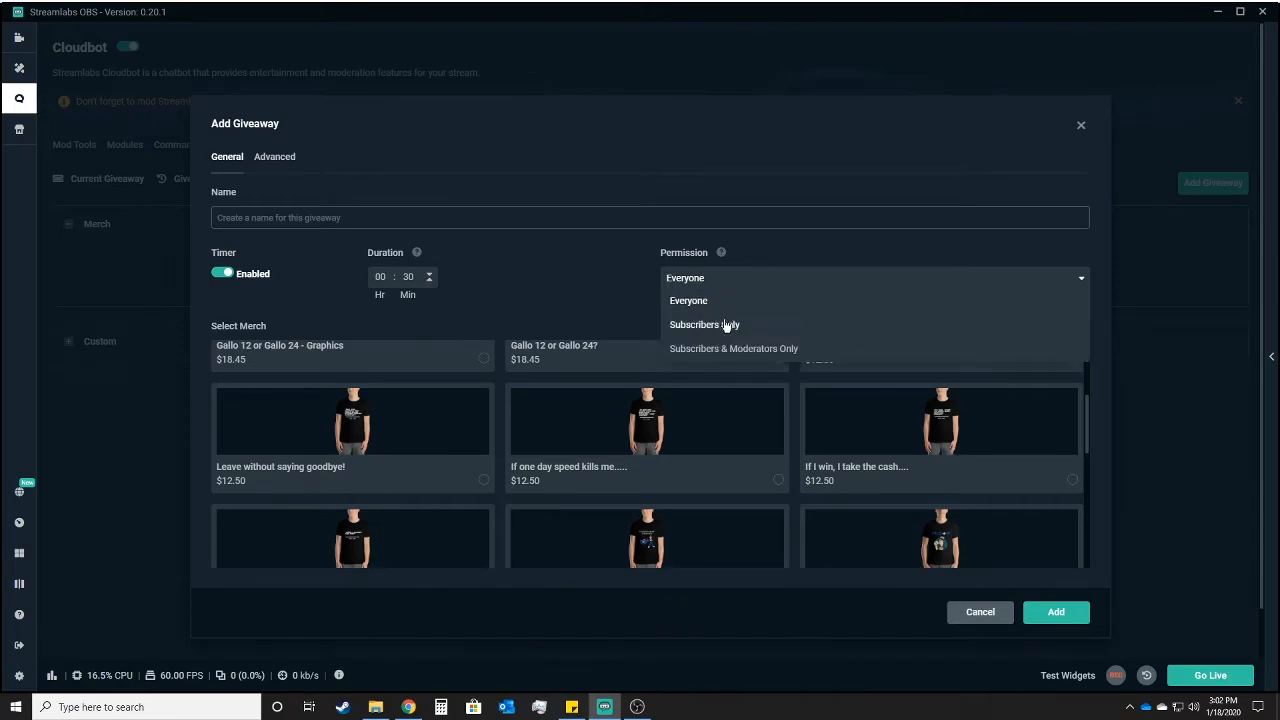
{"action": "left_click", "coordinate": [591, 309]}
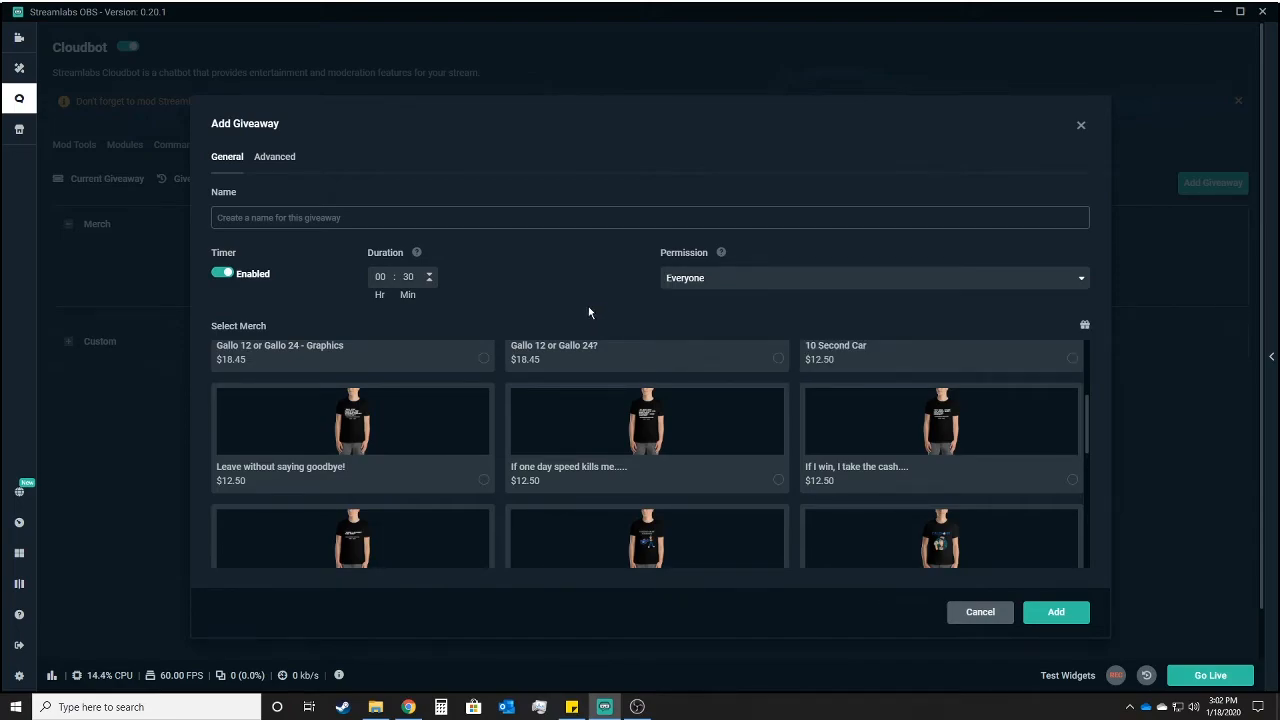
{"action": "scroll", "coordinate": [600, 306], "scroll_direction": "down", "scroll_amount": 2}
{"action": "scroll", "coordinate": [603, 312], "scroll_direction": "up", "scroll_amount": 2}
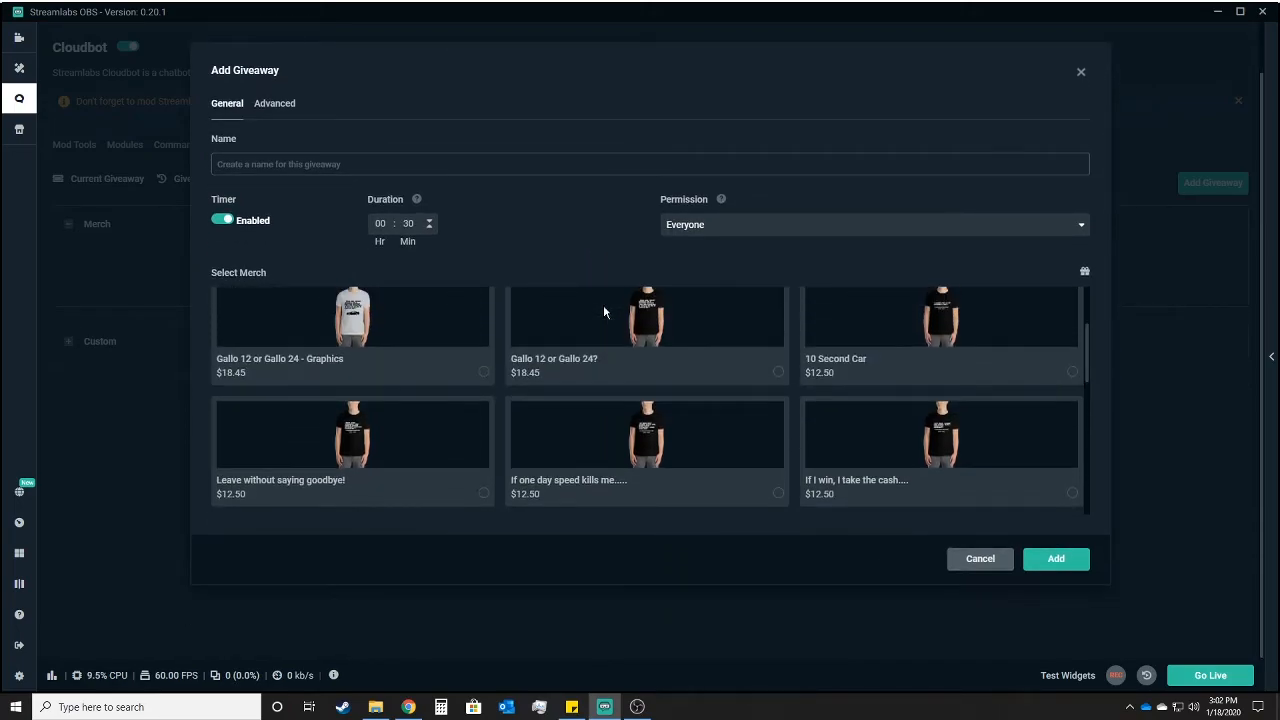
{"action": "left_click", "coordinate": [276, 103]}
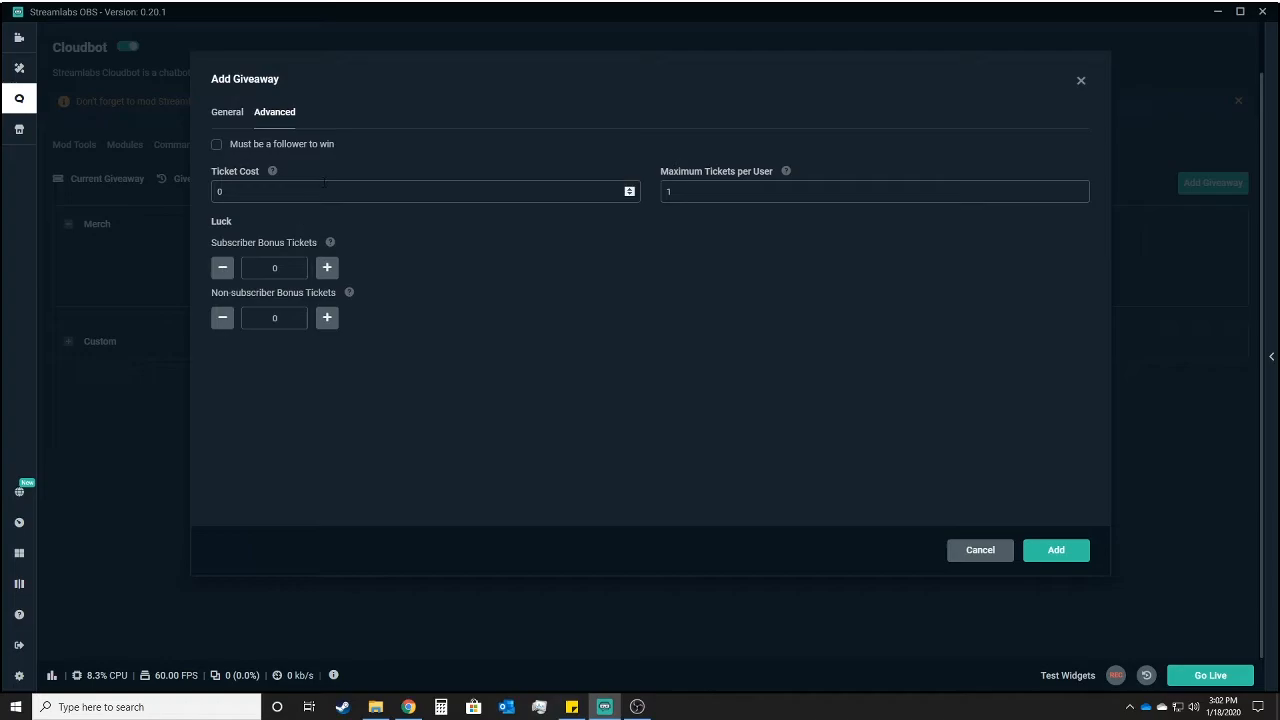
{"action": "left_click_drag", "start_coordinate": [256, 188], "coordinate": [137, 196]}
{"action": "left_click", "coordinate": [968, 548]}
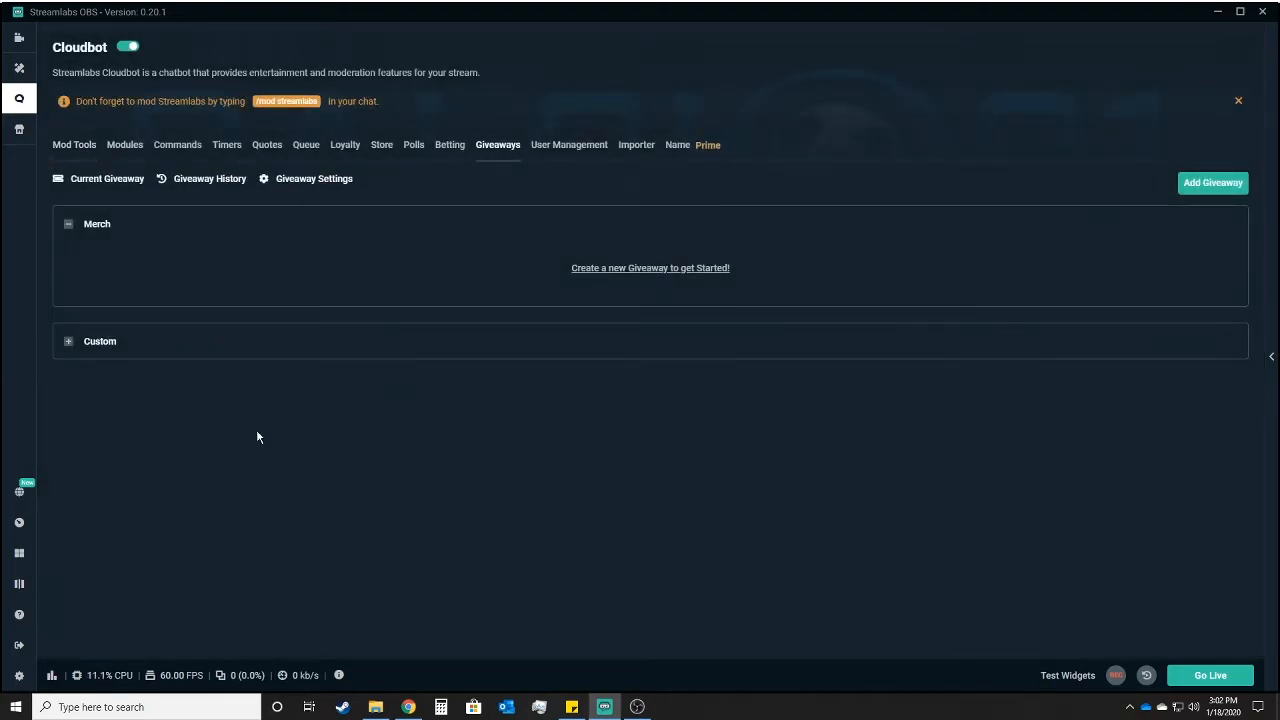
Step: Browse the catalogue of Streamlabs apps, such as Mobcrush Studio and Pretzel Rocks, and open the Streamlabs dashboard
{"action": "left_click", "coordinate": [20, 129]}
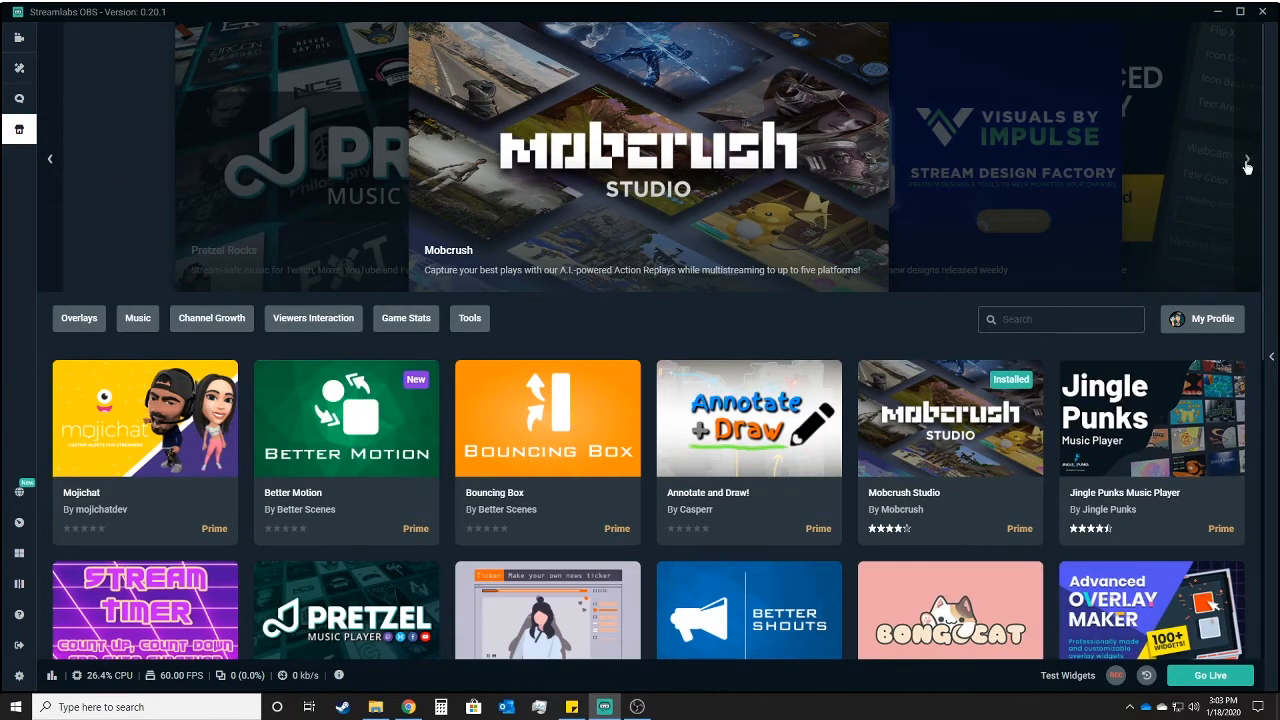
{"action": "scroll", "coordinate": [683, 338], "scroll_direction": "down", "scroll_amount": 2}
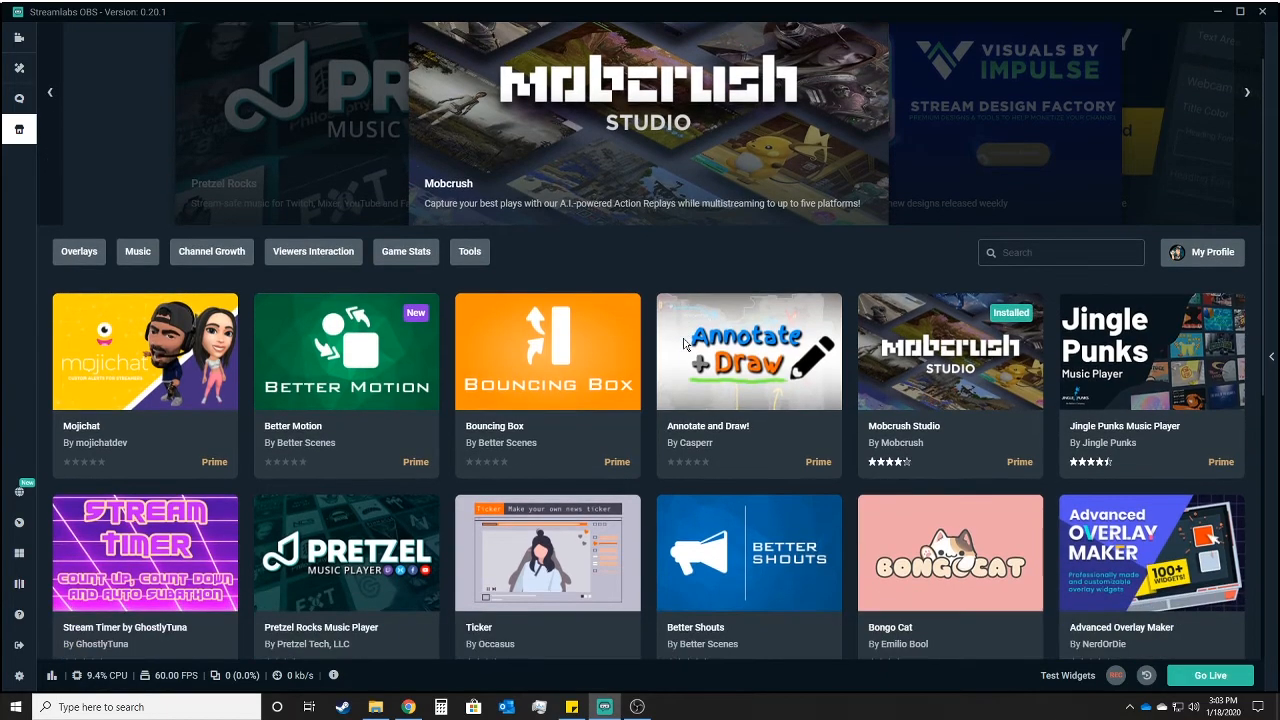
{"action": "scroll", "coordinate": [683, 336], "scroll_direction": "down", "scroll_amount": 2}
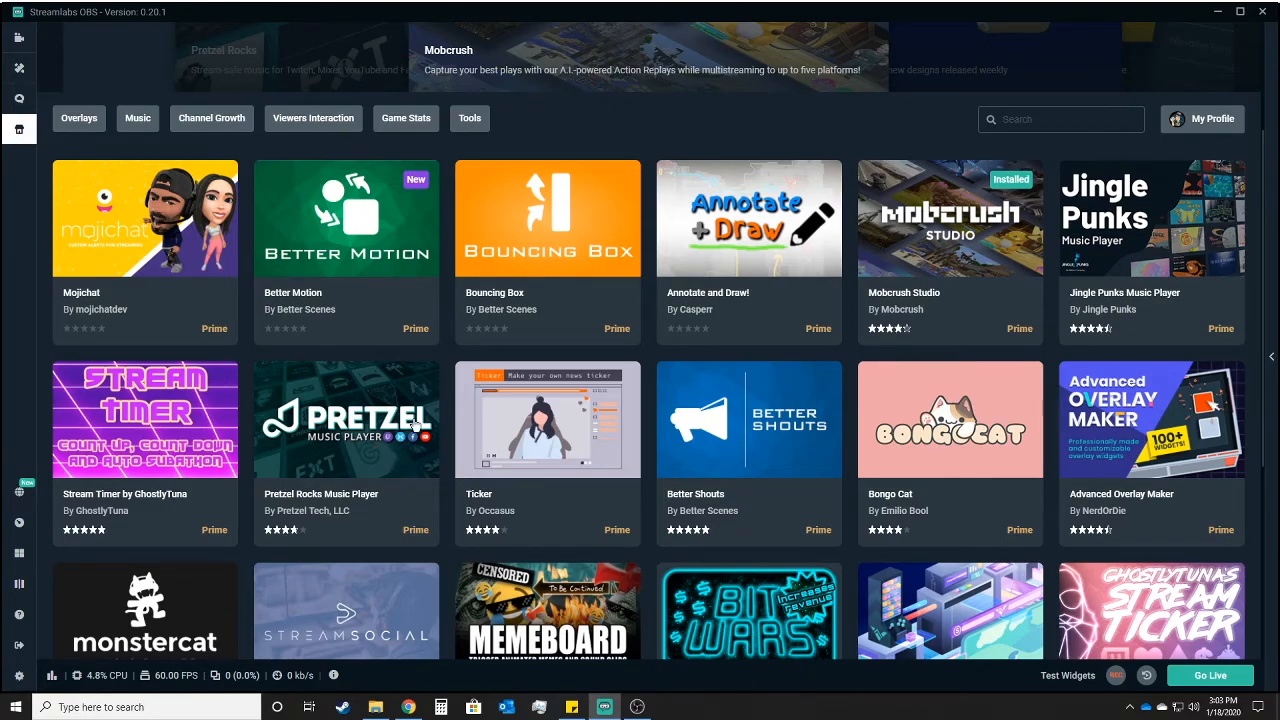
{"action": "scroll", "coordinate": [391, 376], "scroll_direction": "down", "scroll_amount": 5}
{"action": "scroll", "coordinate": [391, 376], "scroll_direction": "up", "scroll_amount": 5}
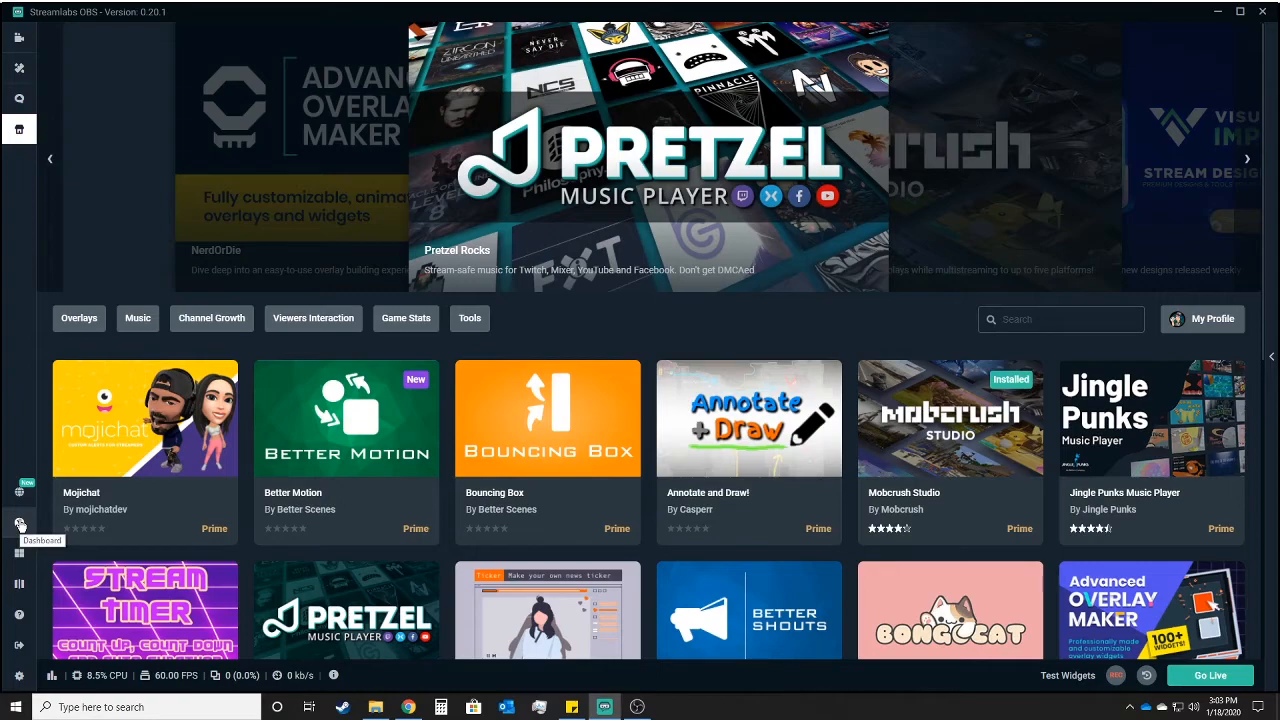
{"action": "left_click", "coordinate": [19, 524]}
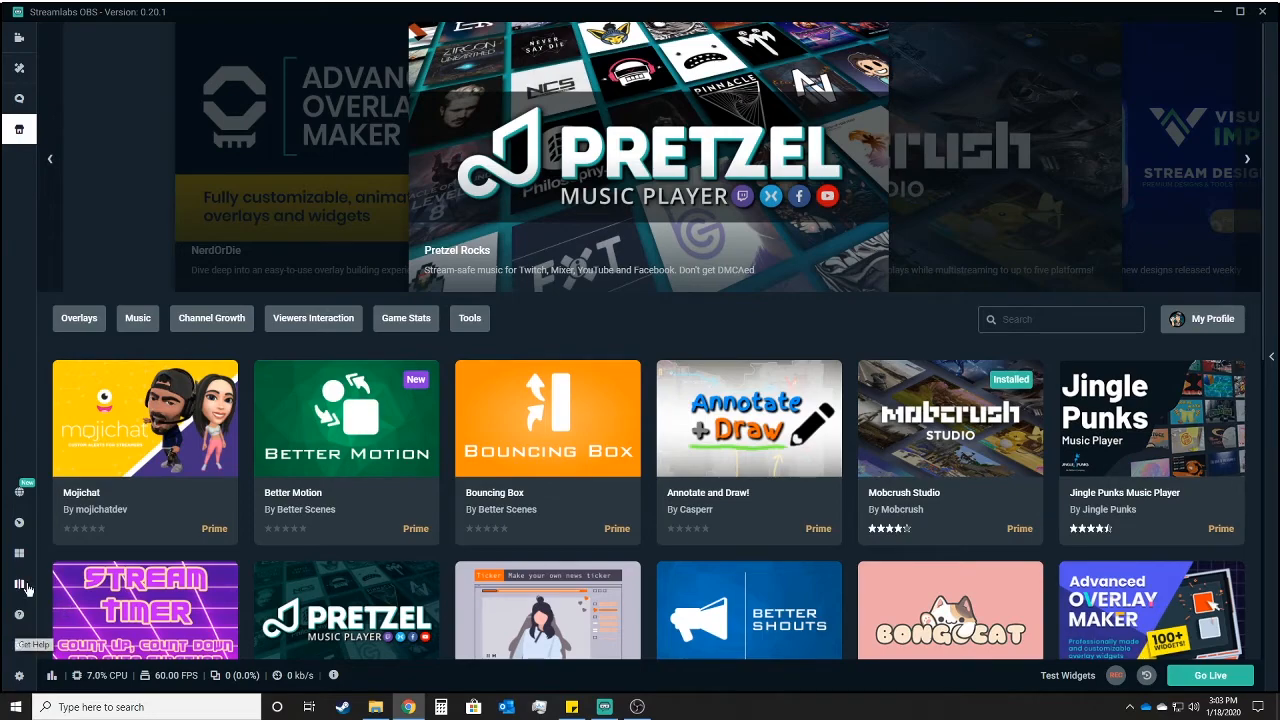
Step: Examine the interface layout options and Studio Mode's edit and live previews in the editor, leaving Studio Mode off
{"action": "left_click", "coordinate": [19, 588]}
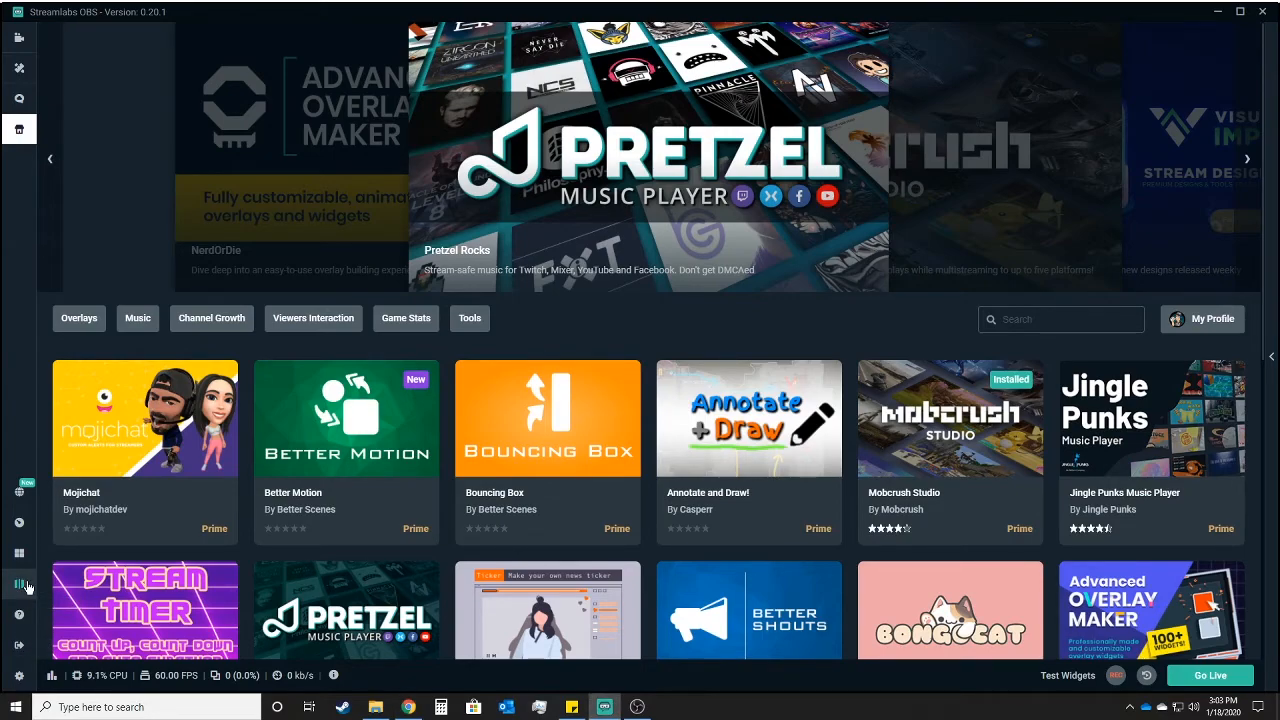
{"action": "left_click", "coordinate": [19, 589]}
{"action": "left_click", "coordinate": [19, 588]}
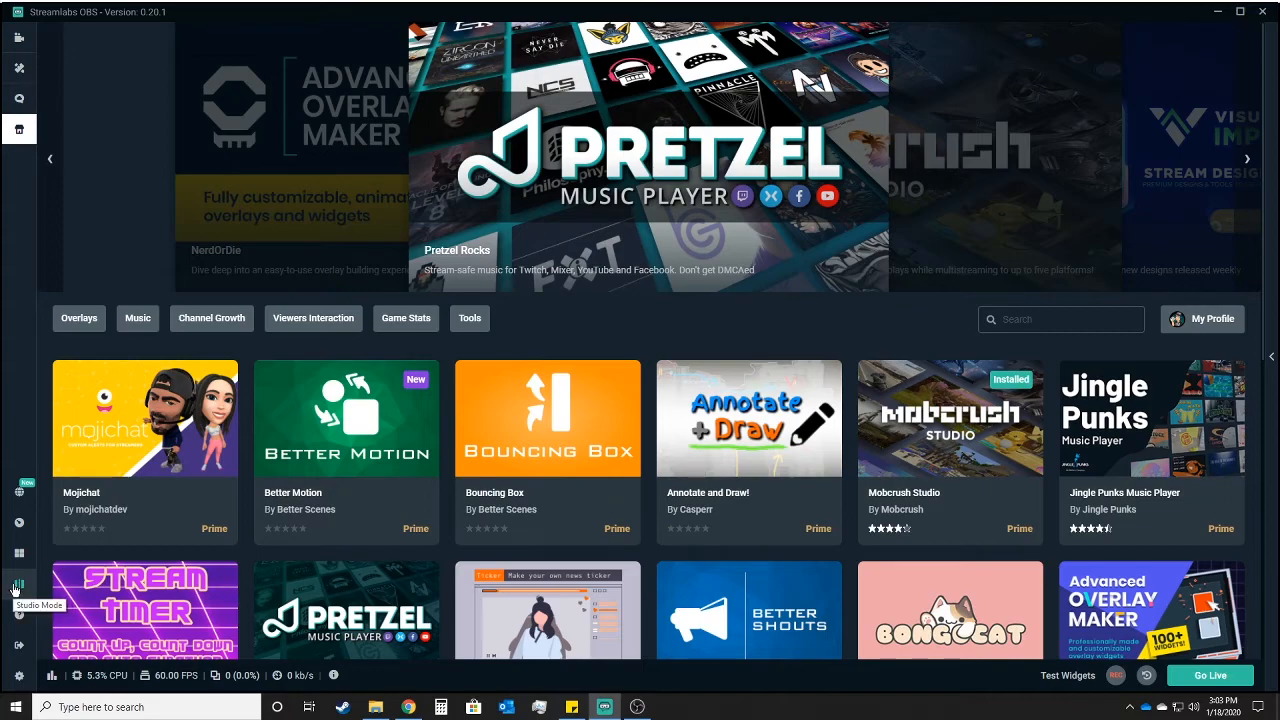
{"action": "left_click", "coordinate": [18, 554]}
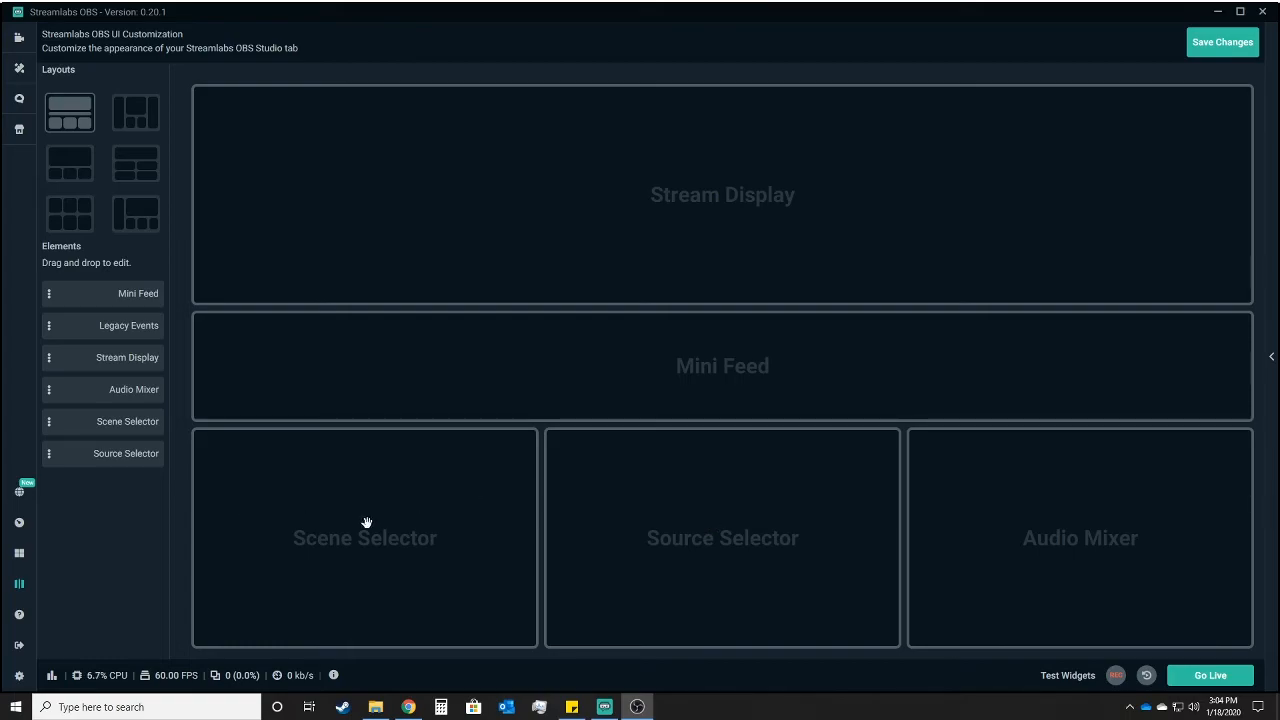
{"action": "left_click", "coordinate": [18, 39]}
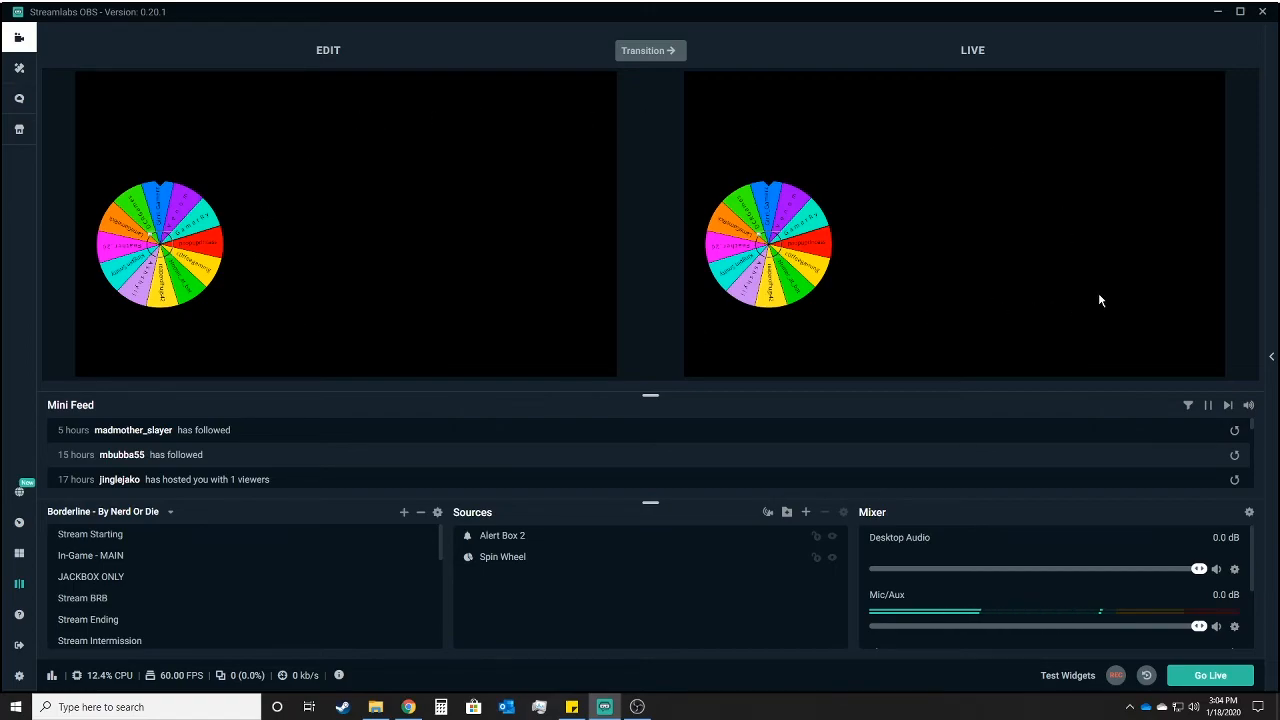
{"action": "left_click", "coordinate": [19, 585]}
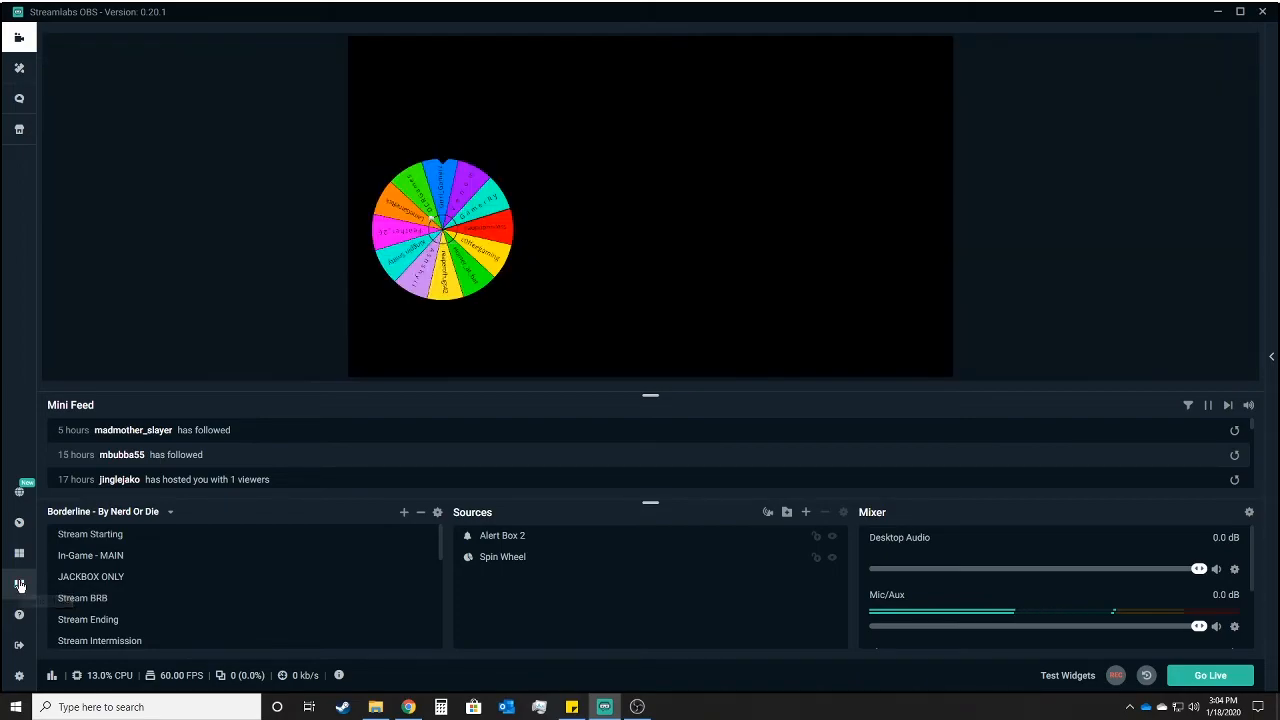
Step: Check the multistream settings and the connected streaming platforms, leaving them as they are
{"action": "left_click", "coordinate": [19, 495]}
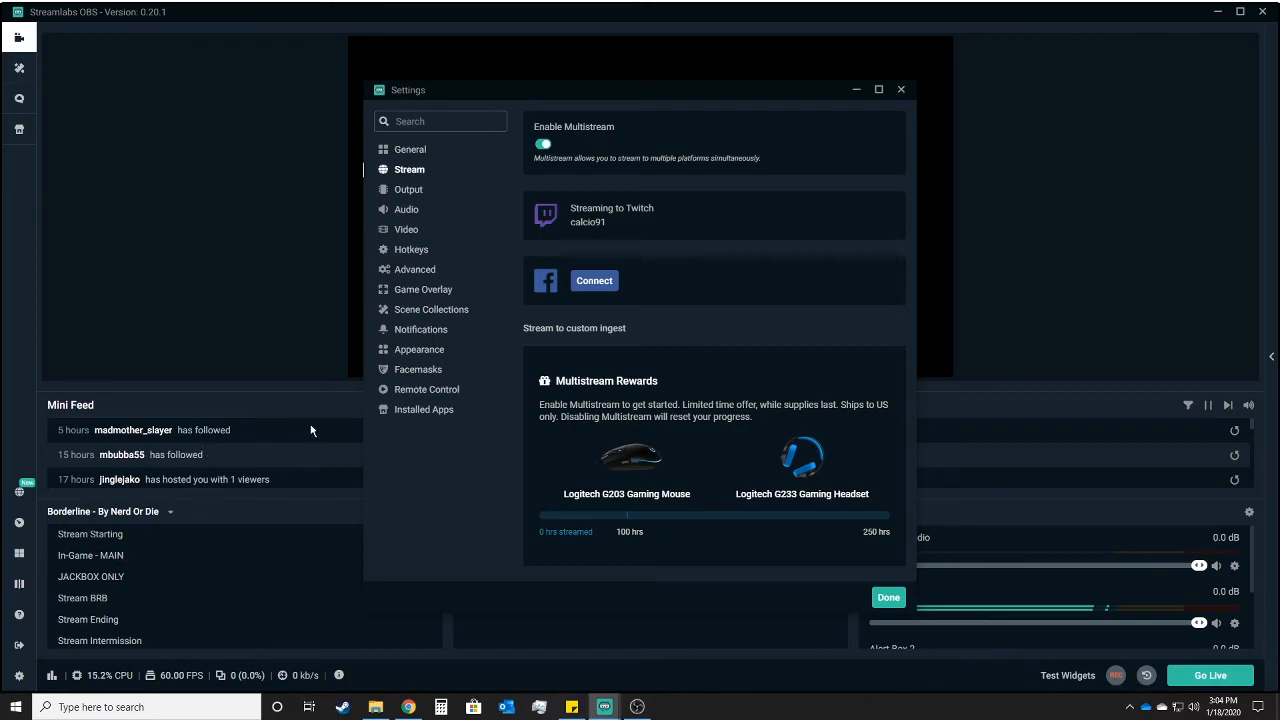
{"action": "left_click", "coordinate": [902, 90]}
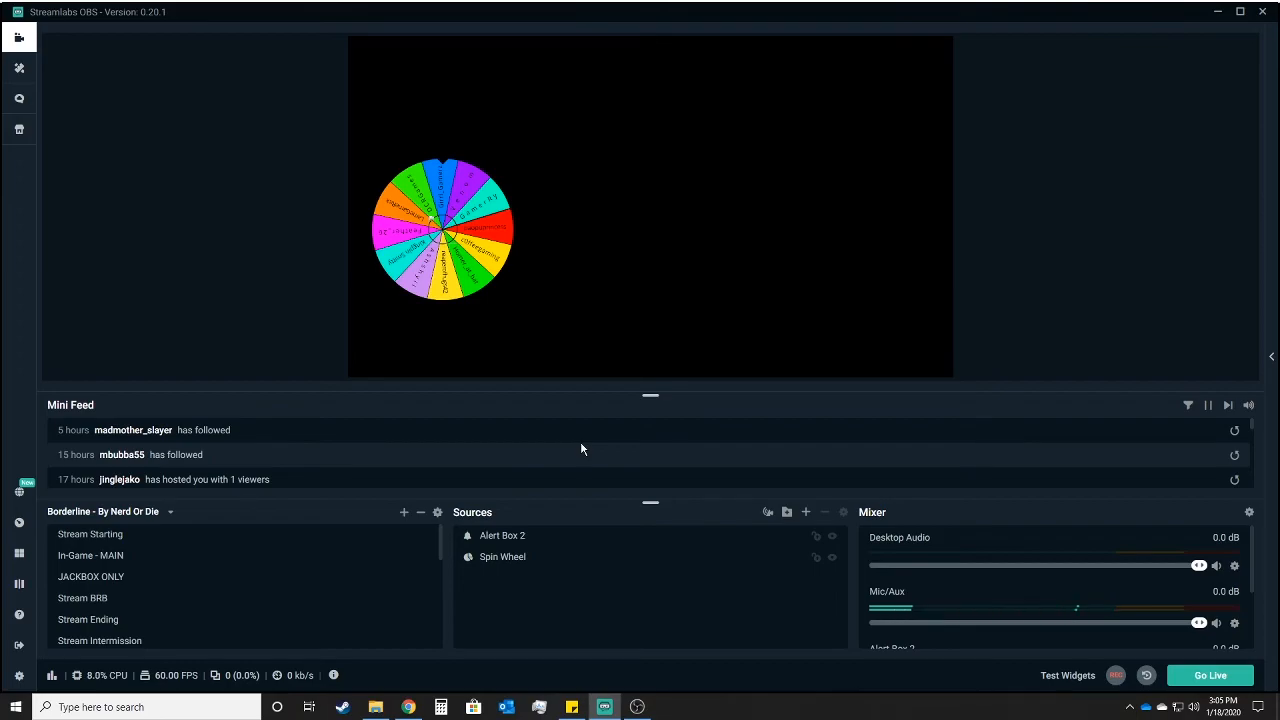
Step: Examine the descriptions of the Text (GDI+), Media Source and Game Capture source types available for the scene
{"action": "left_click", "coordinate": [806, 511]}
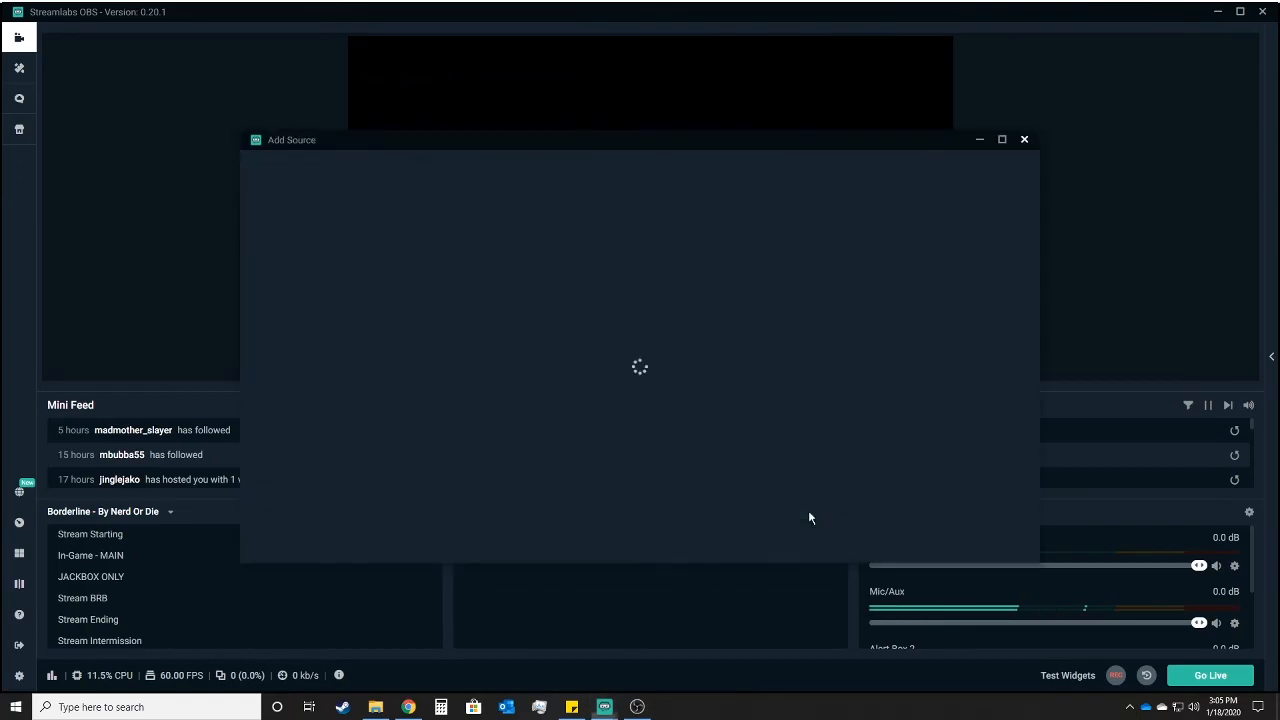
{"action": "left_click", "coordinate": [494, 390]}
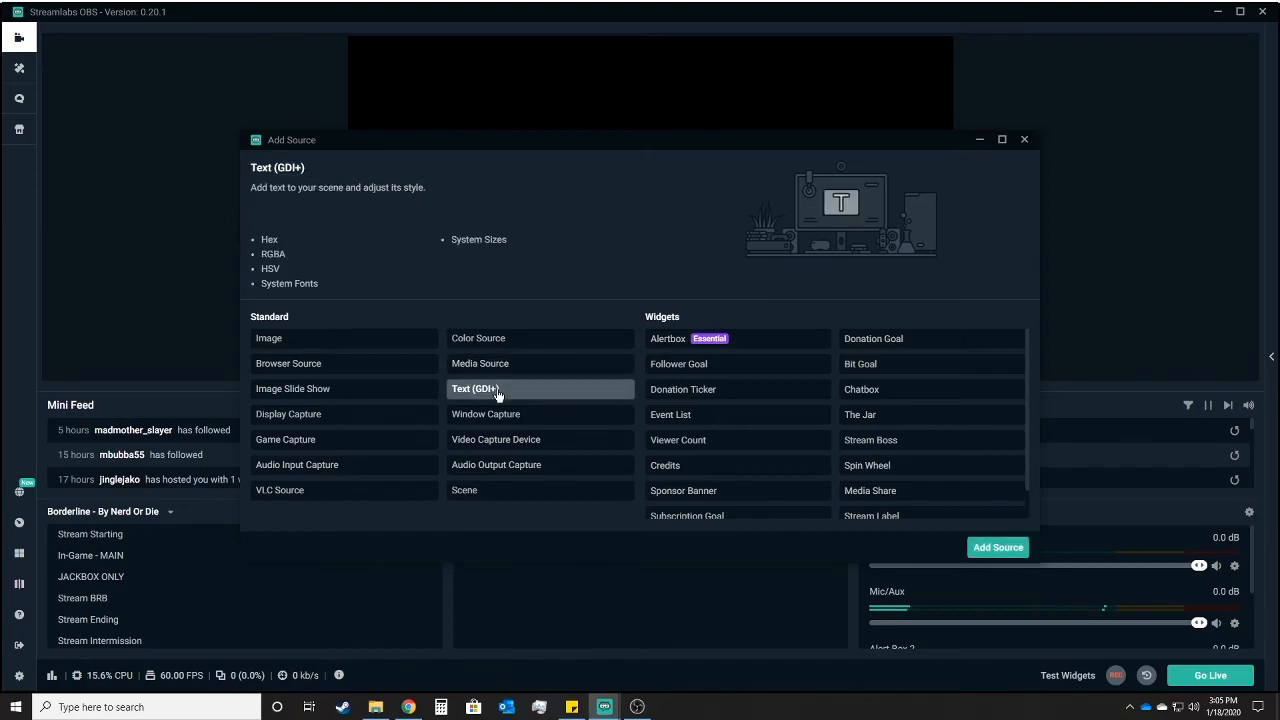
{"action": "left_click", "coordinate": [533, 369]}
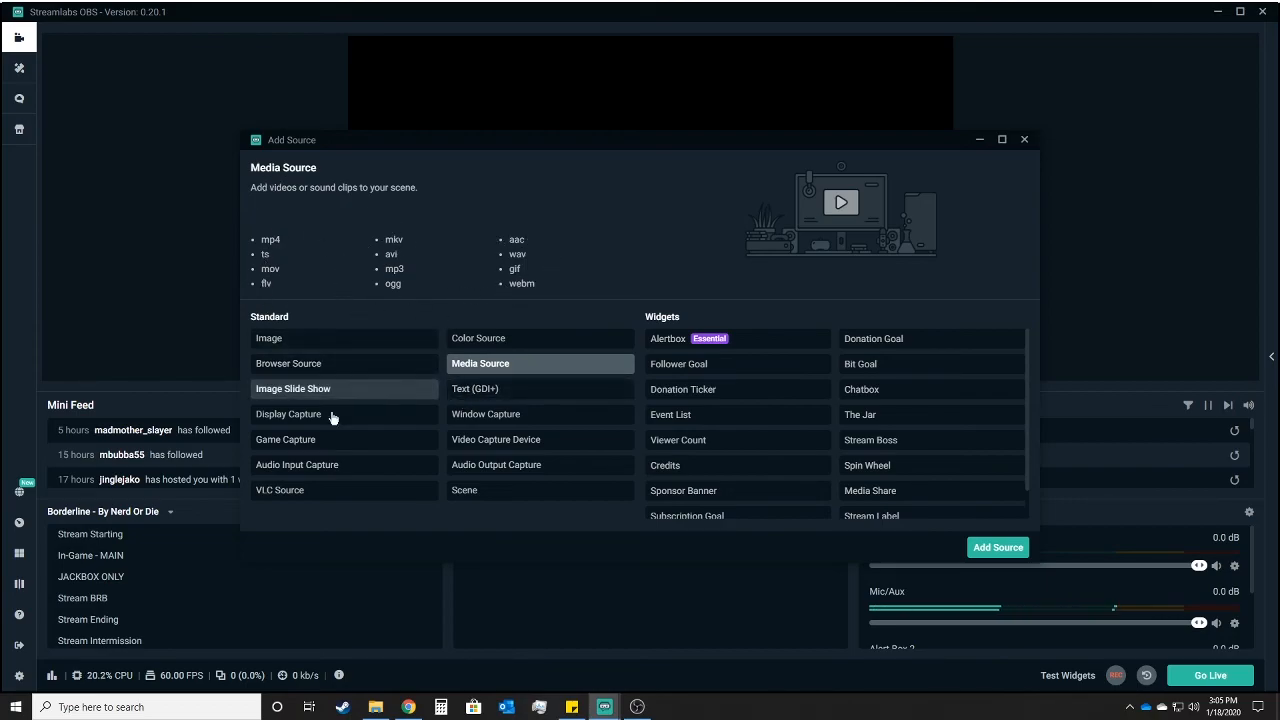
{"action": "left_click", "coordinate": [336, 432]}
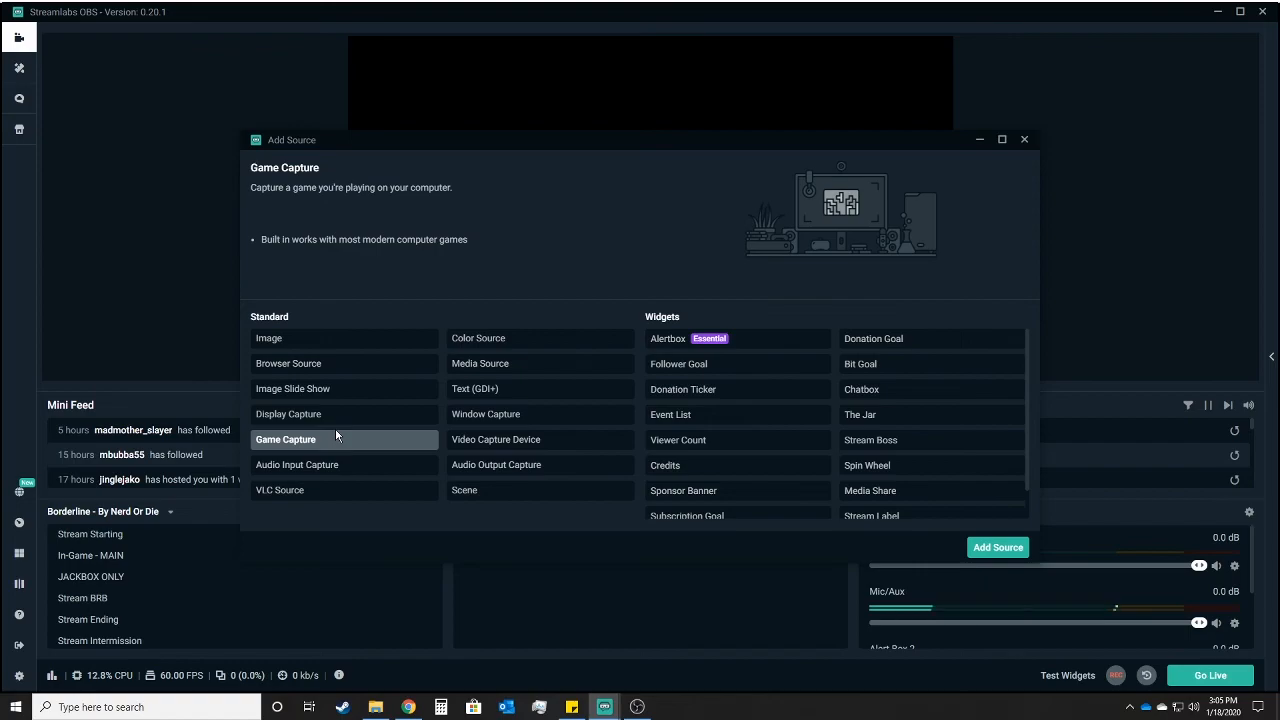